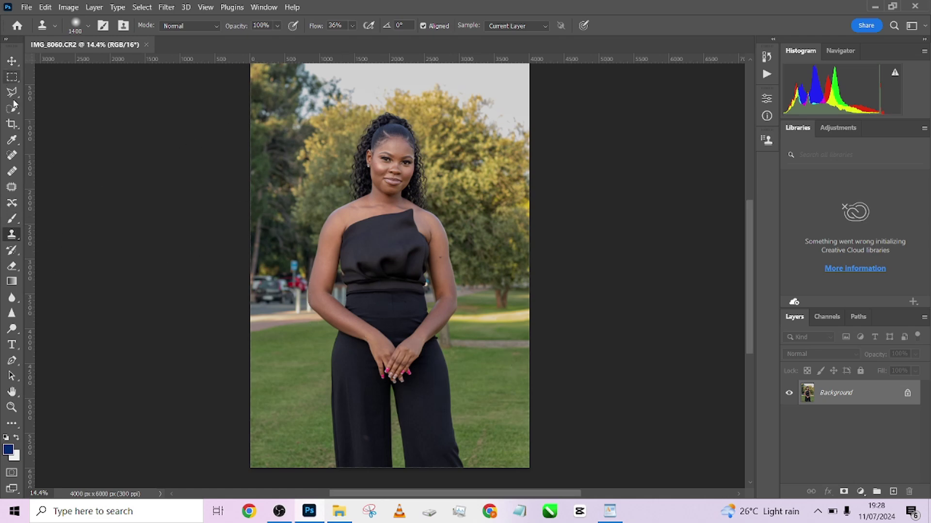
- Crop the portrait to a 4:5, 4000 × 5000 px frame showing the woman from head to legs
left_click(12, 124)
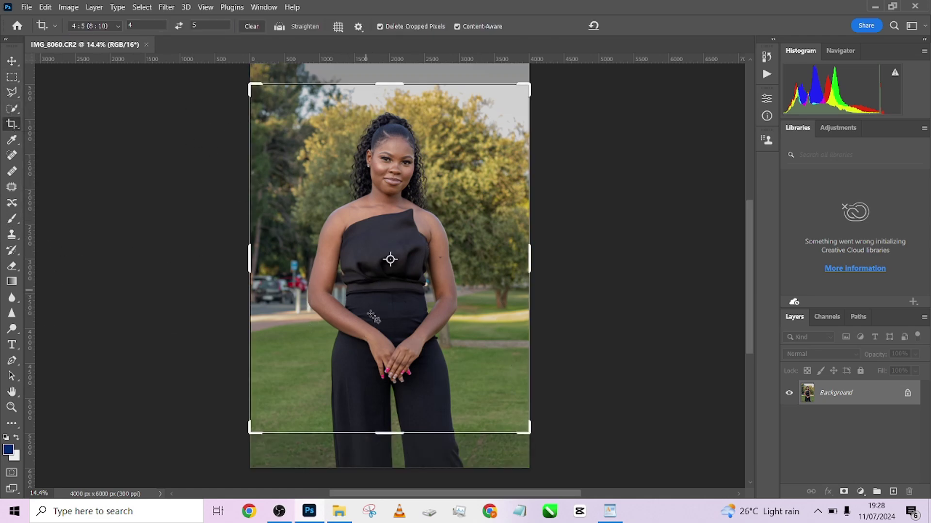
key("Return")
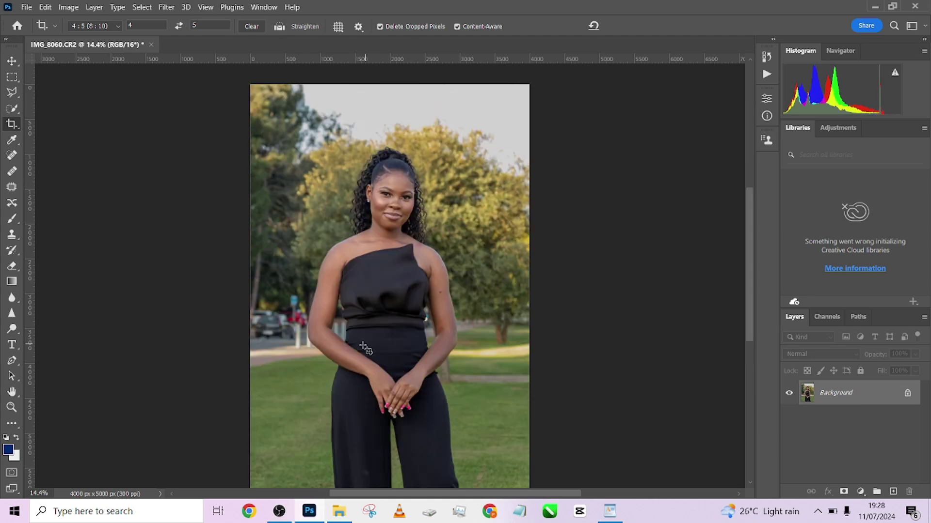
left_click(365, 349)
key("Return")
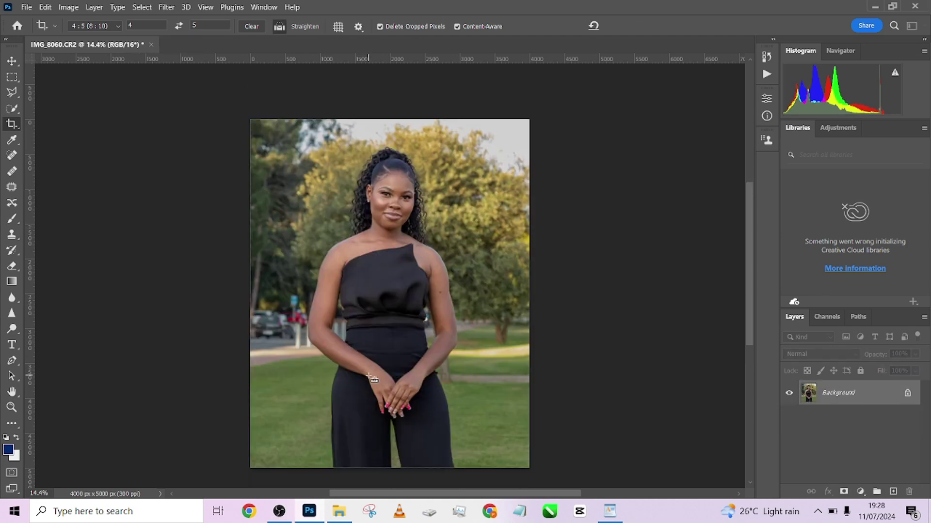
left_click_drag(371, 378, 380, 333)
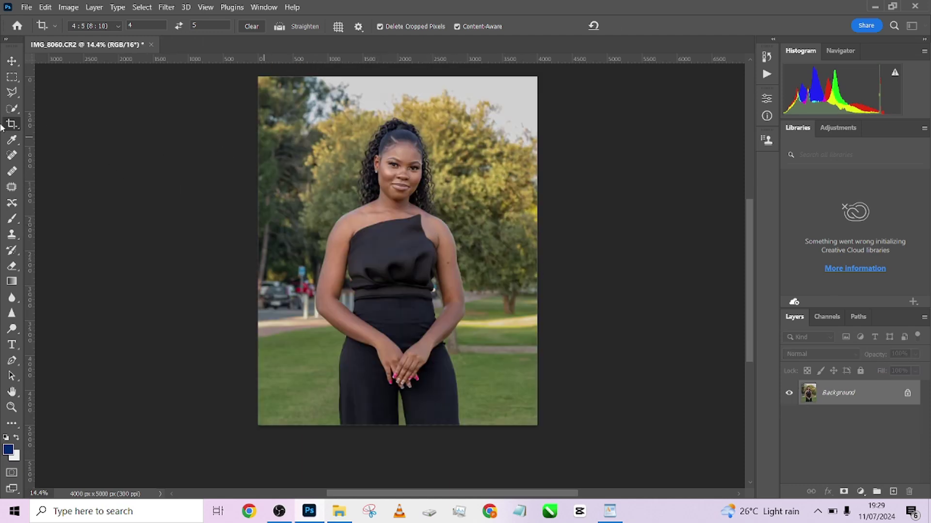
- Select the woman with Select Subject, then invert the selection to the background
left_click(12, 109)
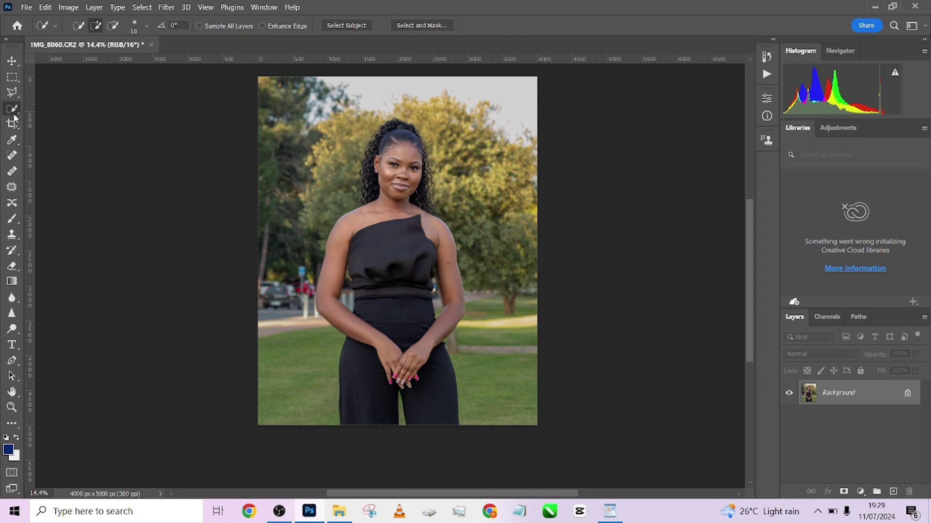
left_click(348, 26)
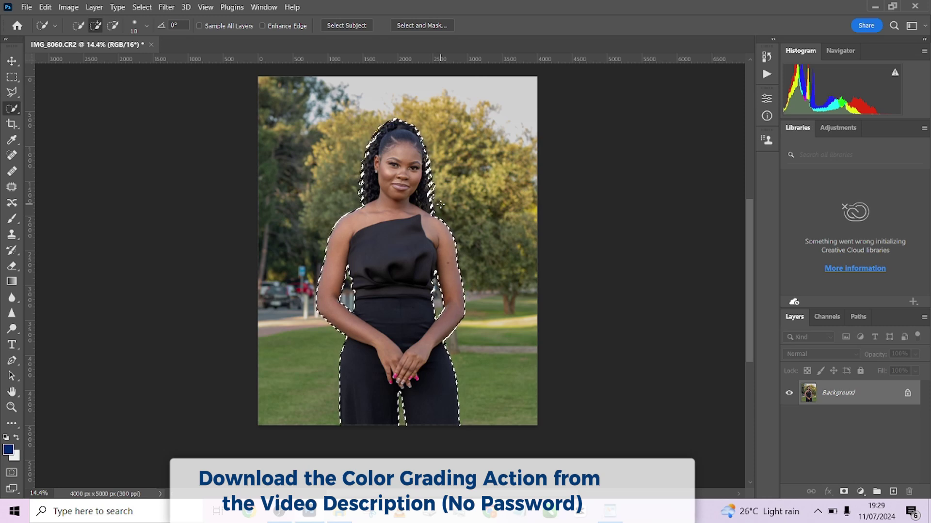
right_click(479, 102)
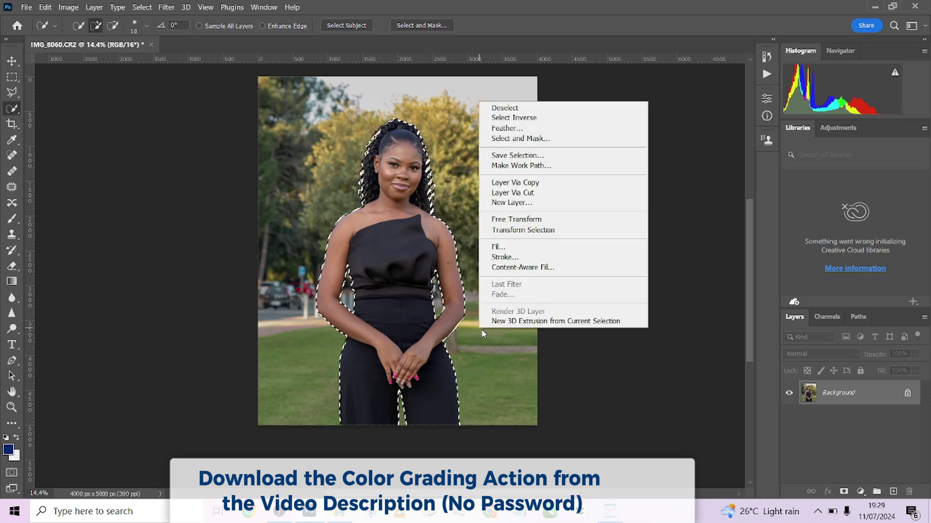
left_click(505, 118)
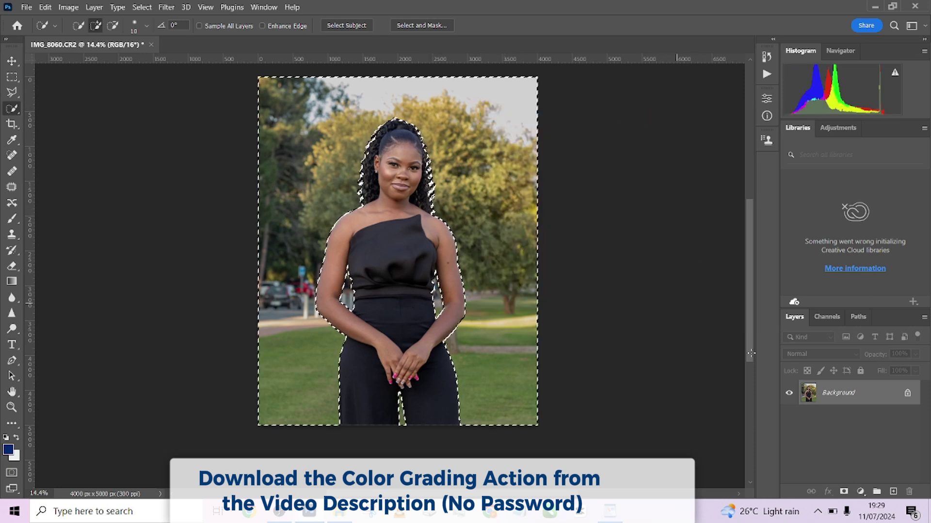
- Duplicate Background to Background copy and add a new Layer 1 above it
left_click_drag(838, 392, 893, 491)
right_click(426, 280)
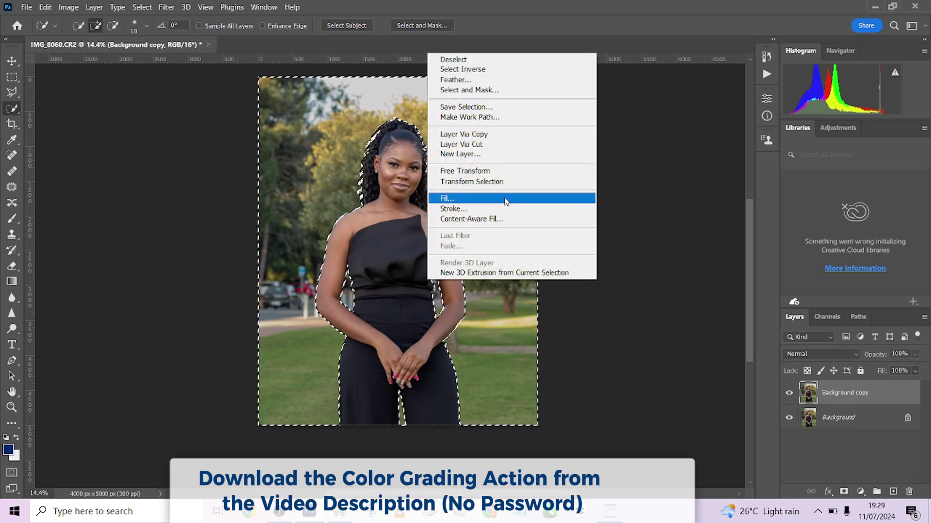
left_click(489, 152)
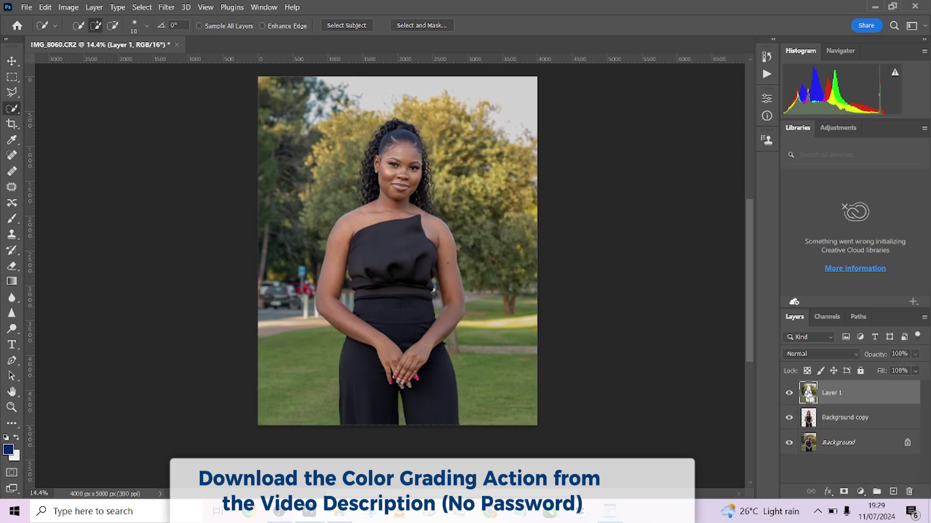
- Apply a Best-quality Radial Blur of amount 4 to the background, then undo it
left_click(169, 8)
mouse_move(193, 157)
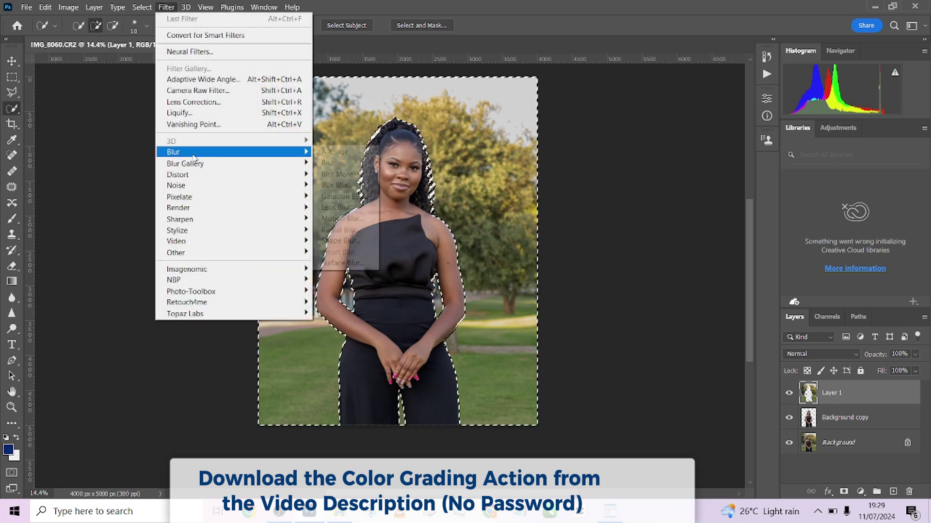
left_click(349, 231)
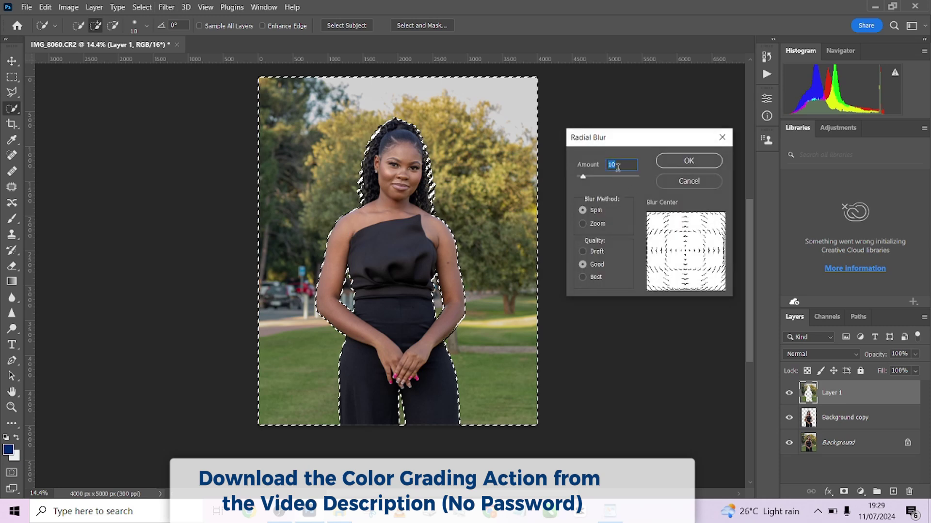
type("4")
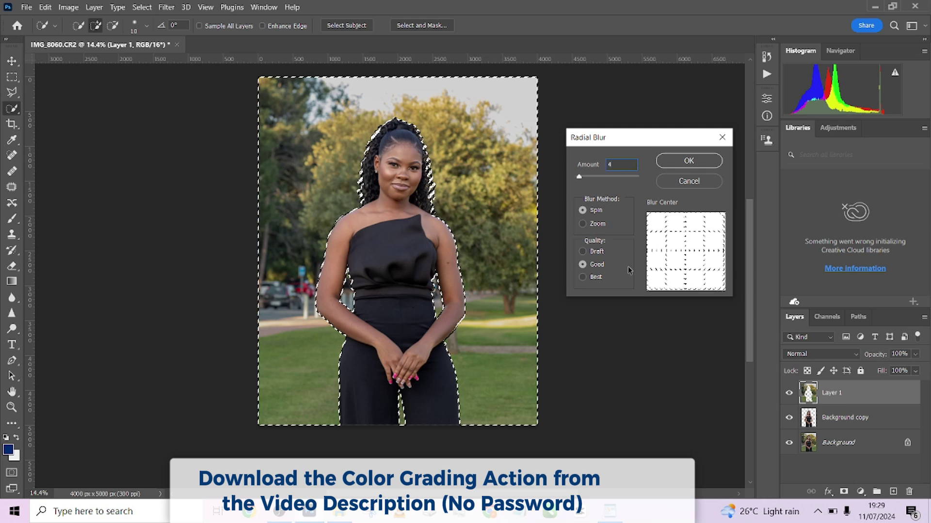
left_click(595, 278)
left_click(673, 160)
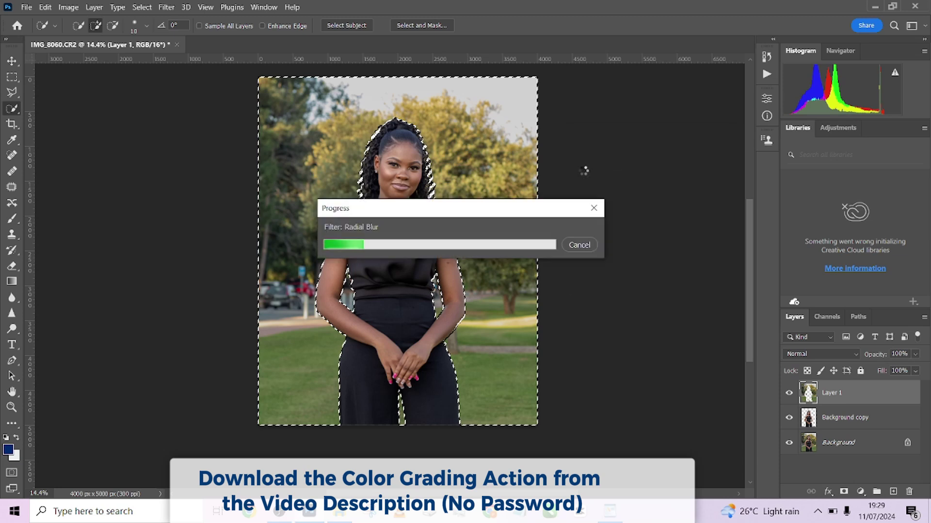
key("ctrl+z")
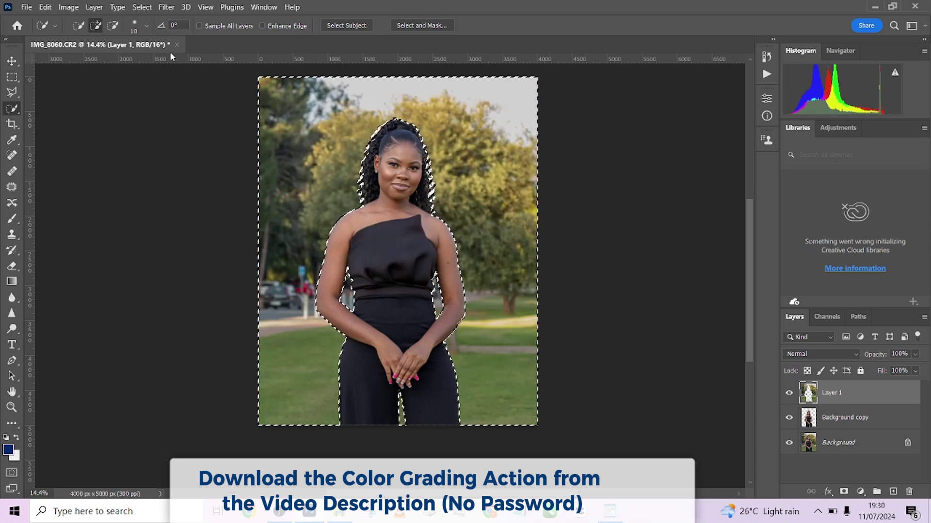
- Reapply the Radial Blur to the background at amount 3
left_click(163, 8)
mouse_move(201, 152)
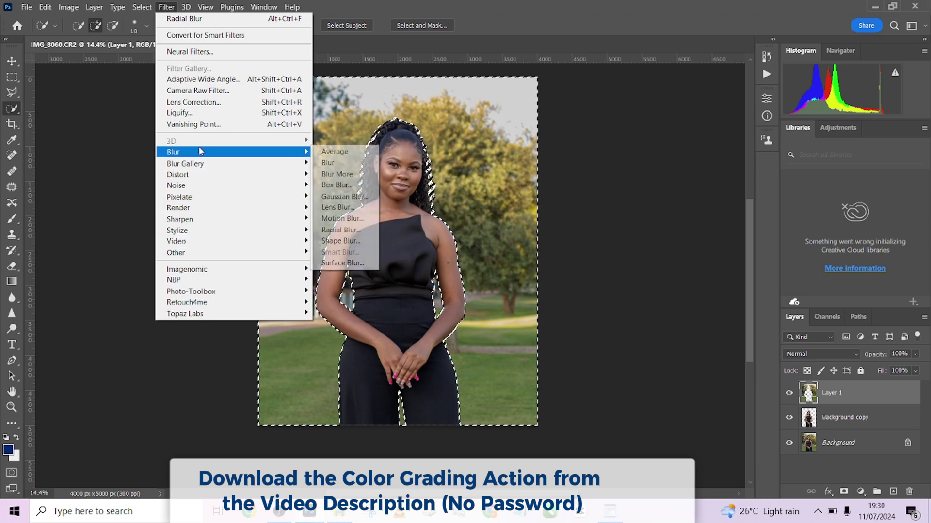
left_click(335, 232)
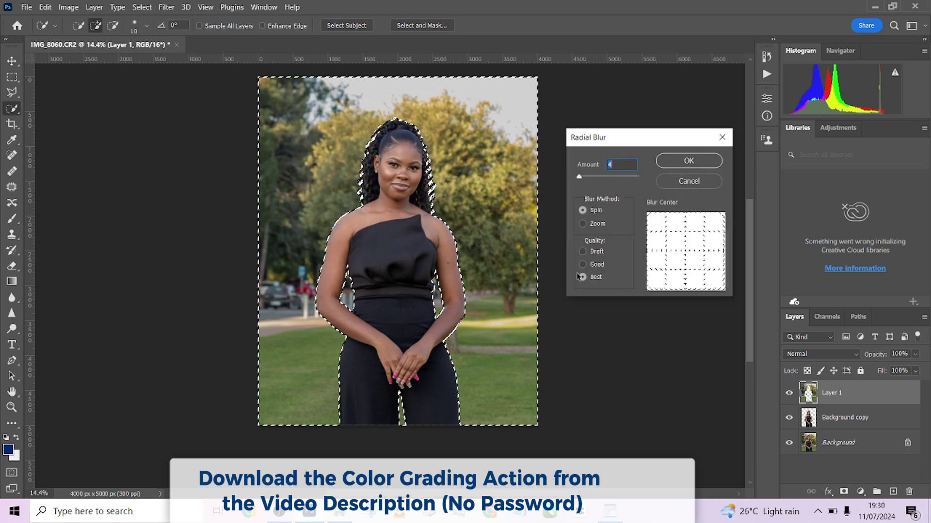
type("3")
key("Return")
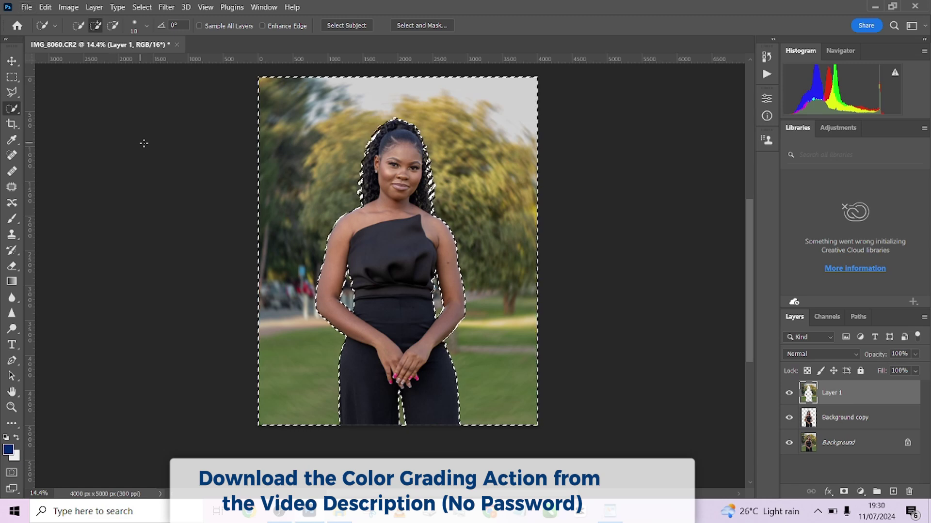
- Start a Tilt-Shift blur and move its focus and transition lines toward the image bottom
left_click(166, 7)
mouse_move(192, 166)
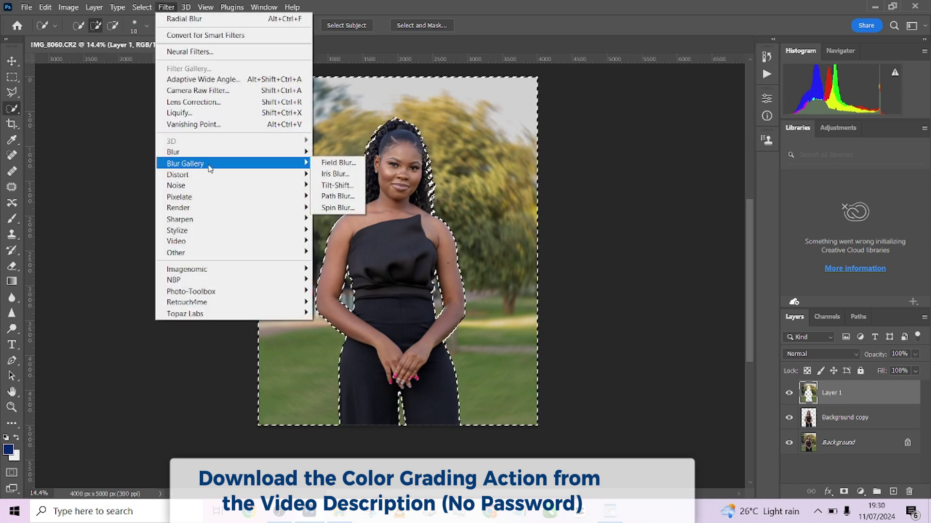
left_click(336, 185)
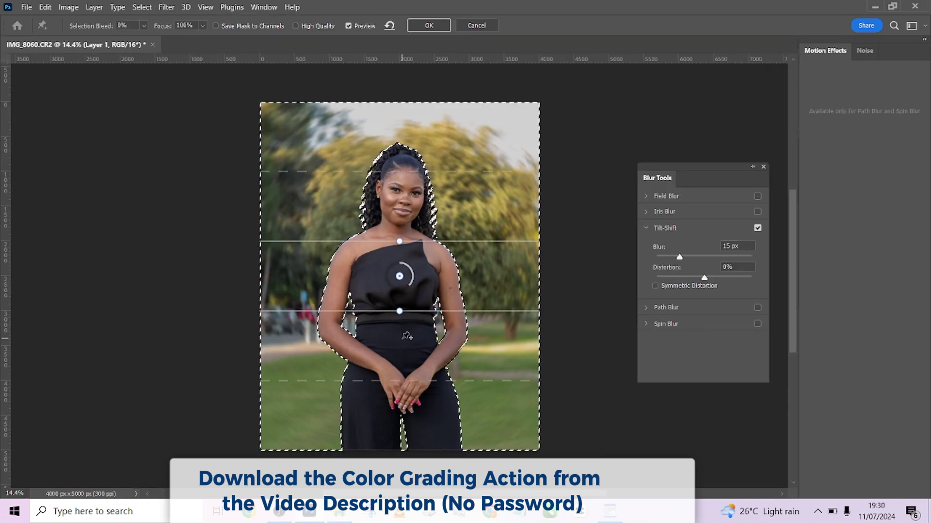
left_click_drag(395, 283, 395, 449)
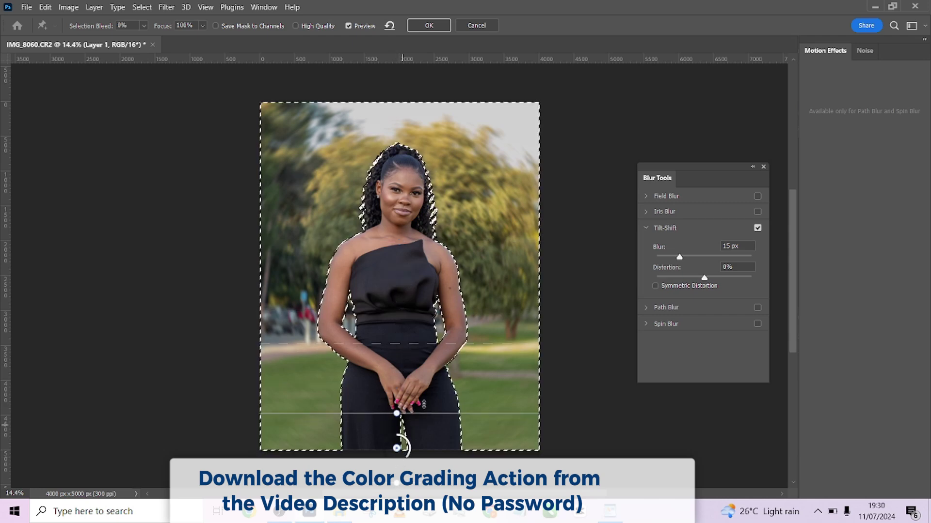
left_click_drag(420, 412, 420, 444)
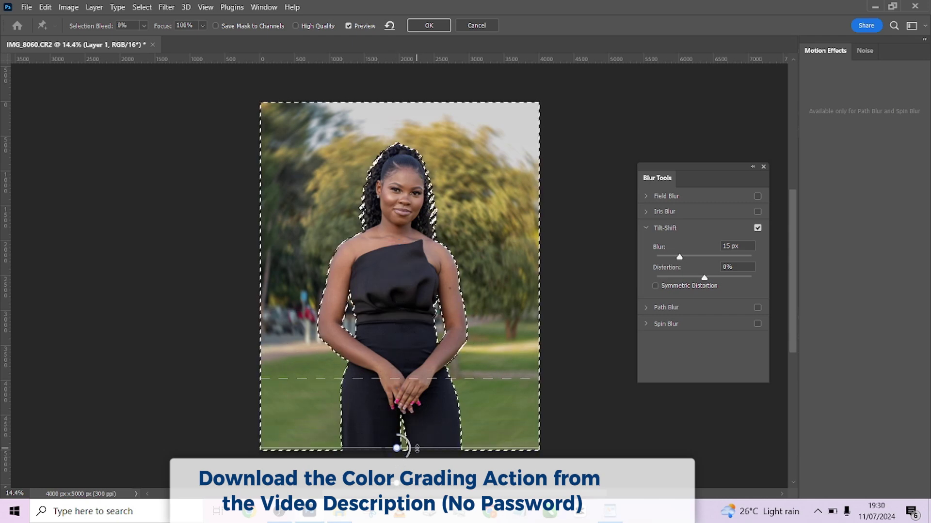
left_click_drag(429, 376, 429, 386)
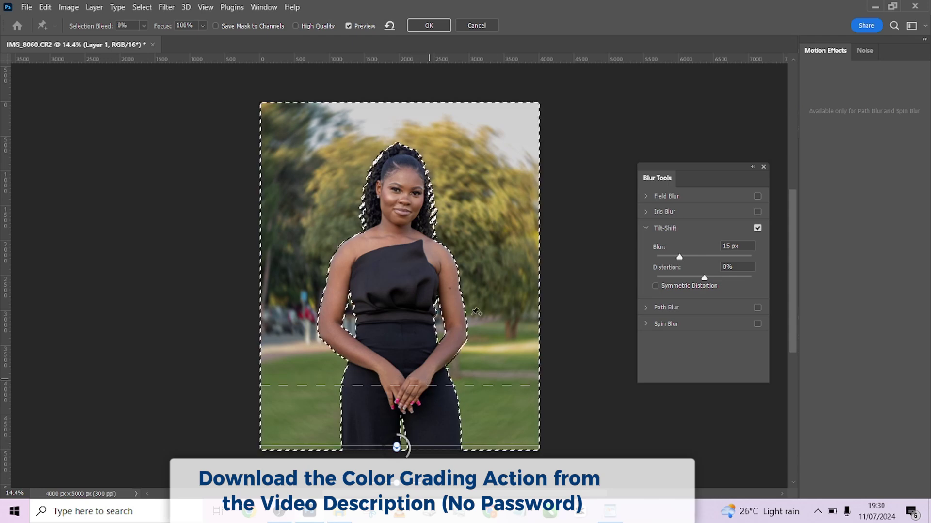
- Set the tilt-shift blur amount to 38 px and apply it to the photo
left_click_drag(686, 256, 698, 259)
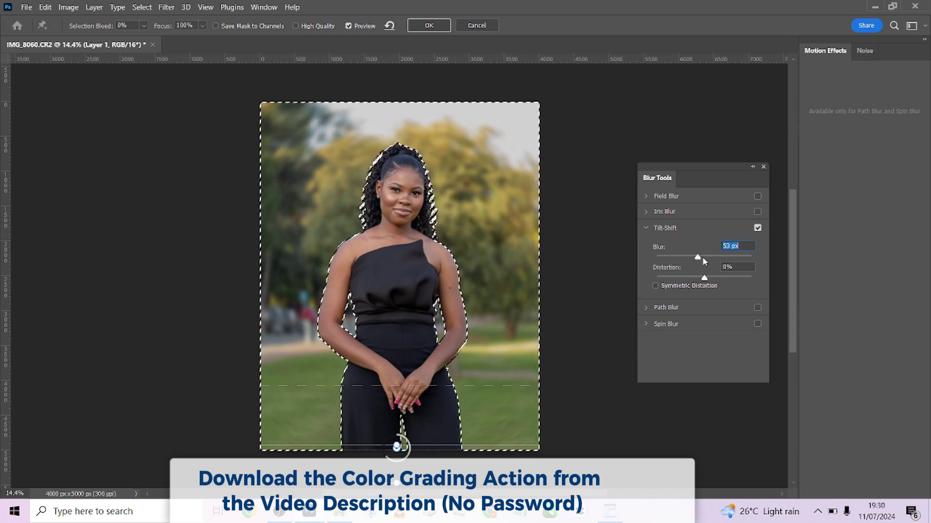
left_click_drag(701, 257, 691, 260)
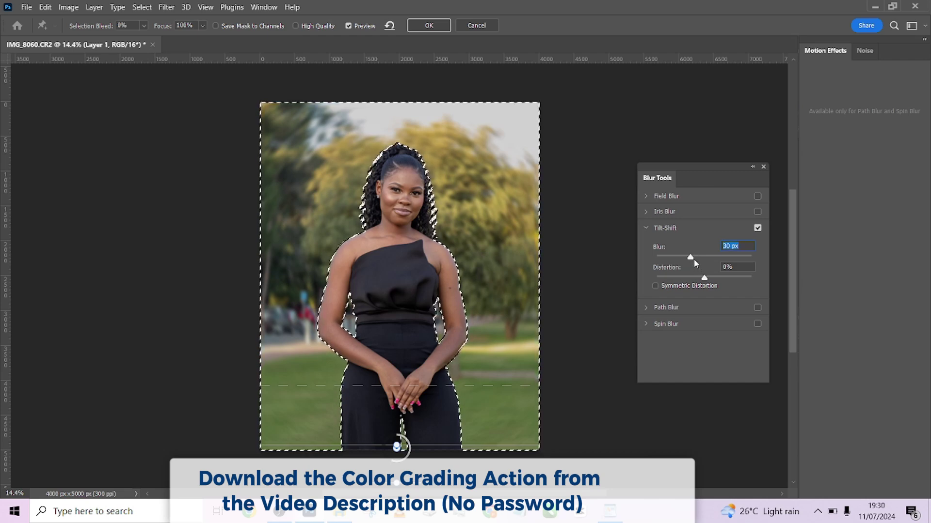
left_click_drag(695, 260, 711, 262)
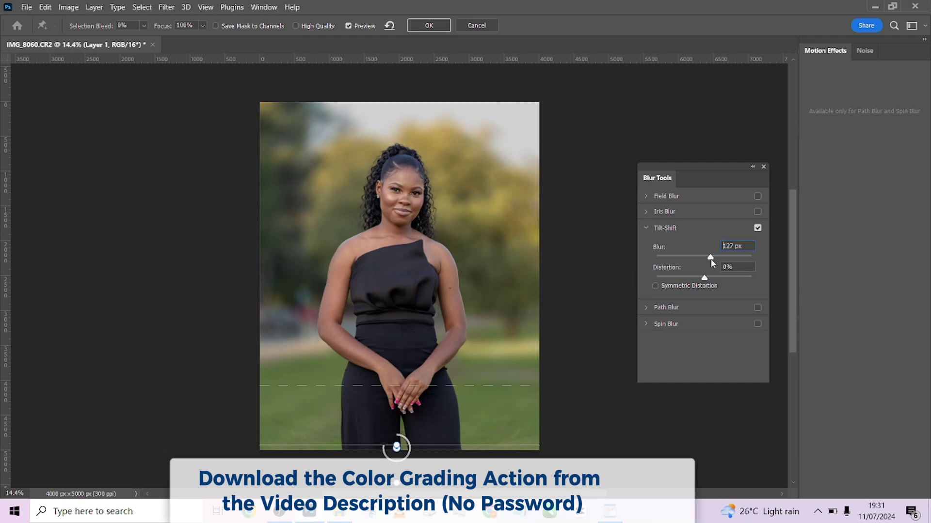
left_click_drag(709, 261, 704, 263)
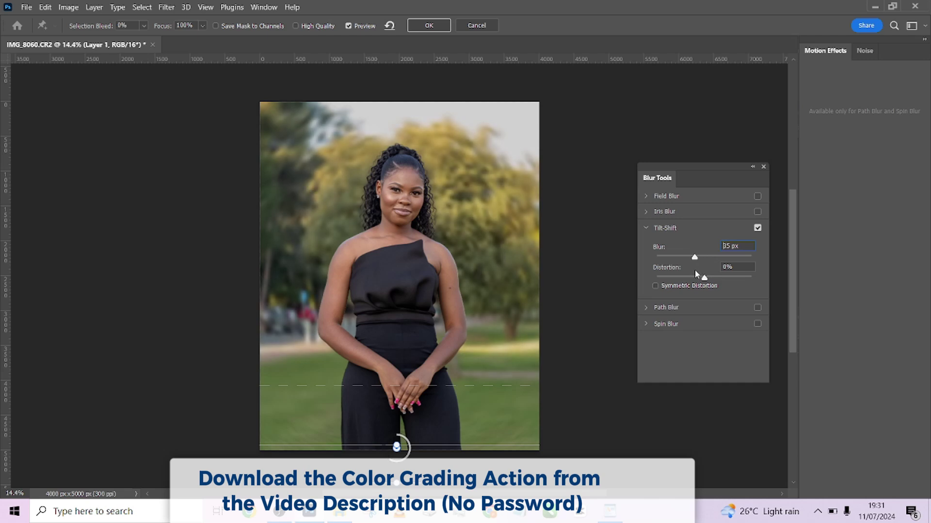
key("Down")
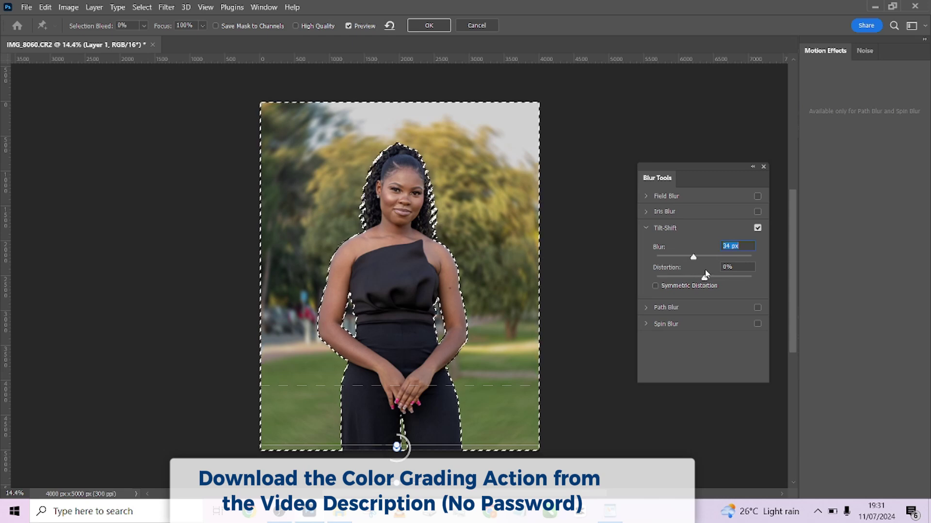
mouse_move(697, 257)
left_mouse_down()
mouse_move(706, 258)
mouse_move(694, 258)
left_mouse_up()
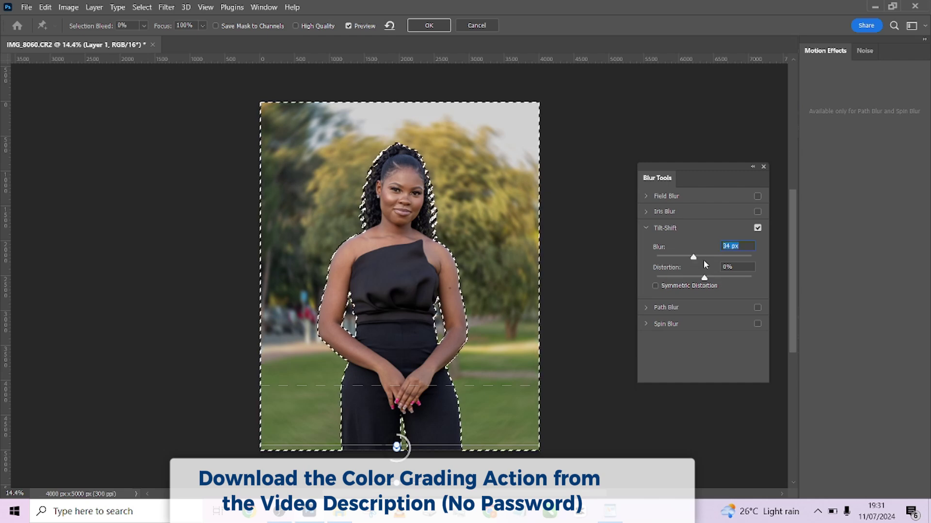
type("28")
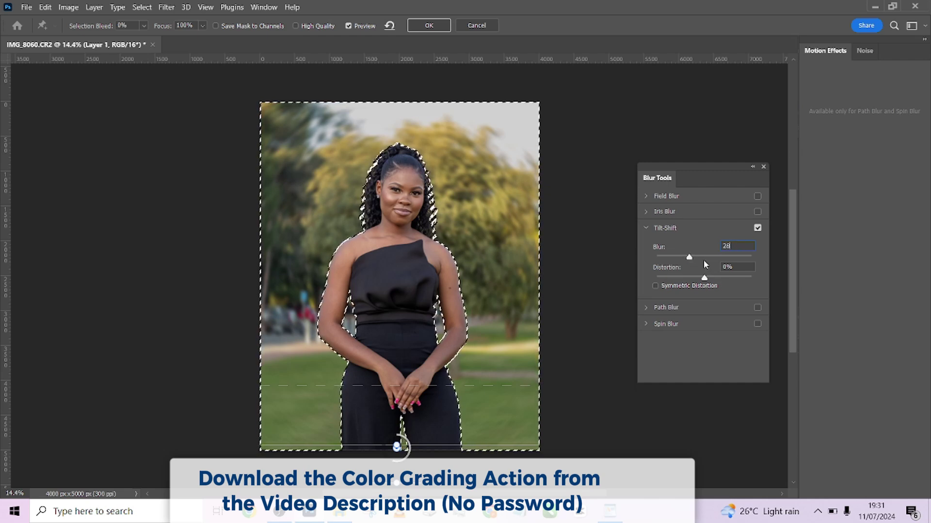
key("BackSpace")
key("BackSpace")
type("35")
key("BackSpace")
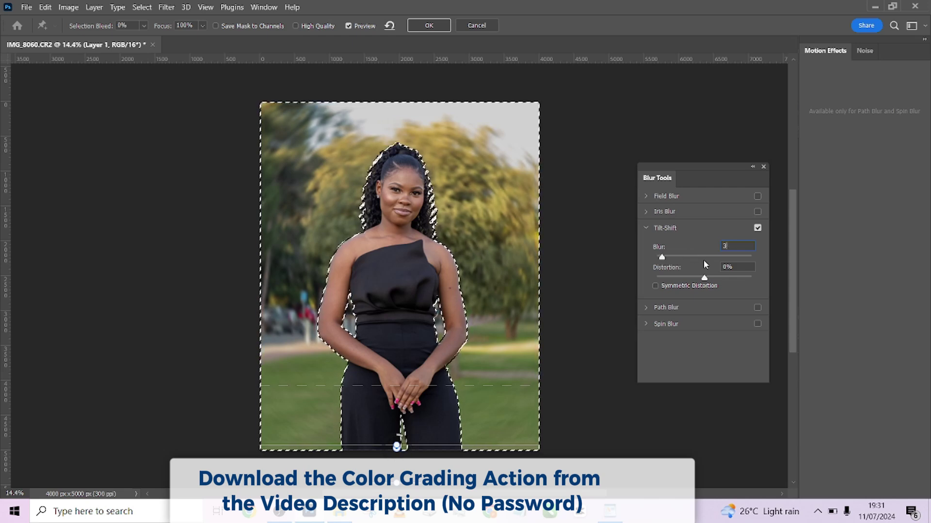
type("38")
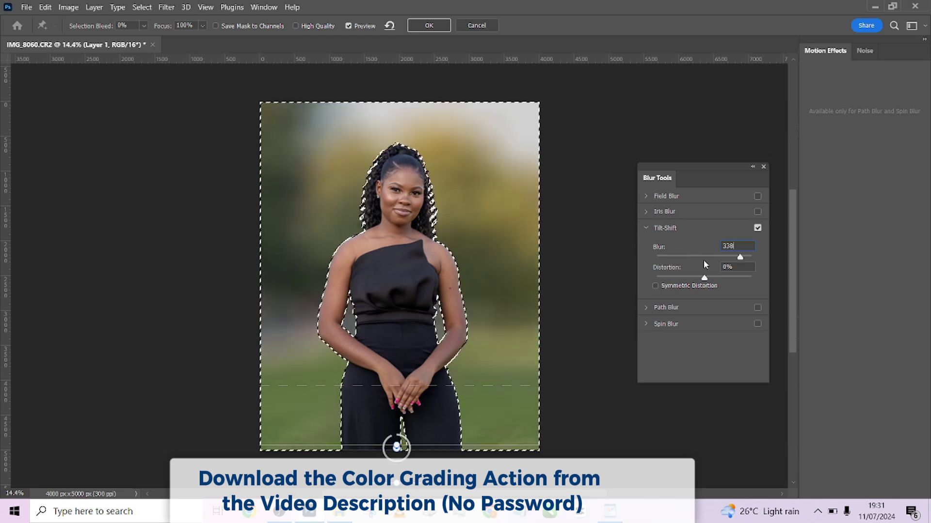
key("BackSpace")
key("BackSpace")
type("8")
key("Return")
left_click(429, 26)
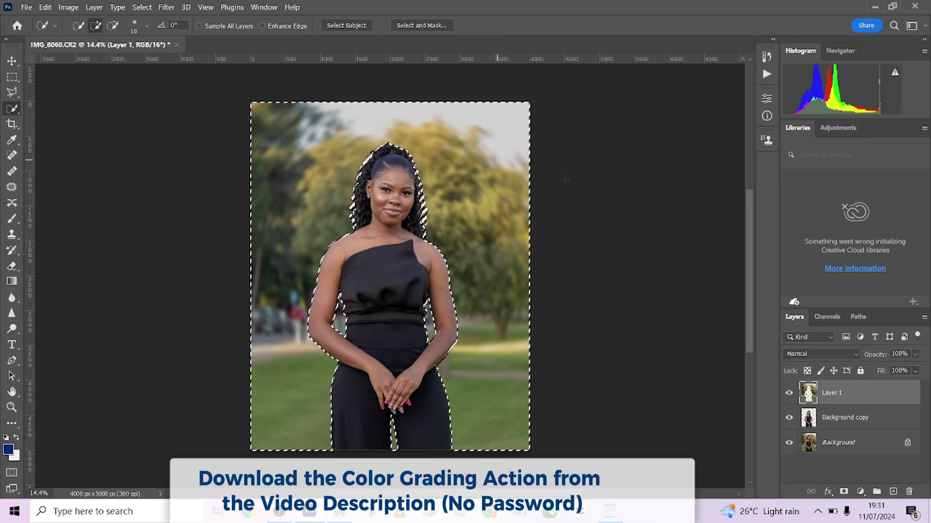
- Add a Color Lookup layer, step through the LUTs to Fuji REALA 500D, and compare it on and off
left_click(860, 492)
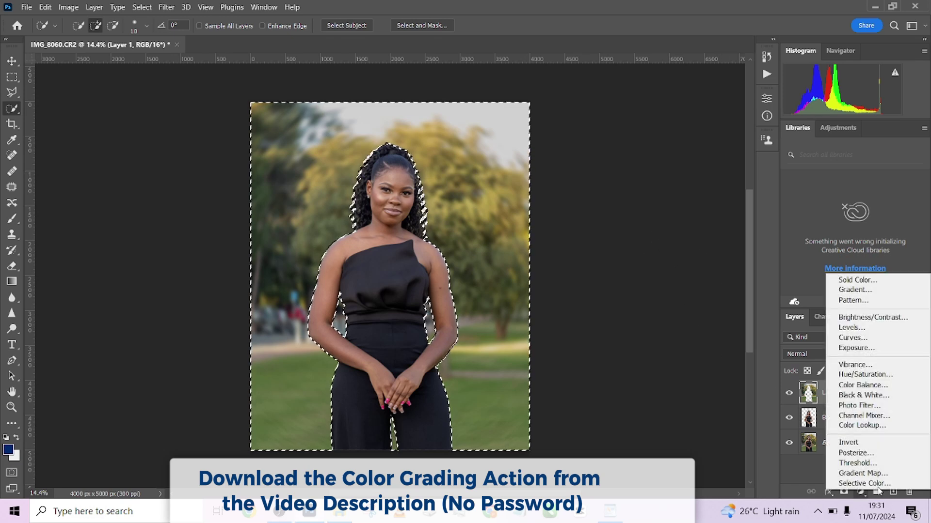
left_click(884, 425)
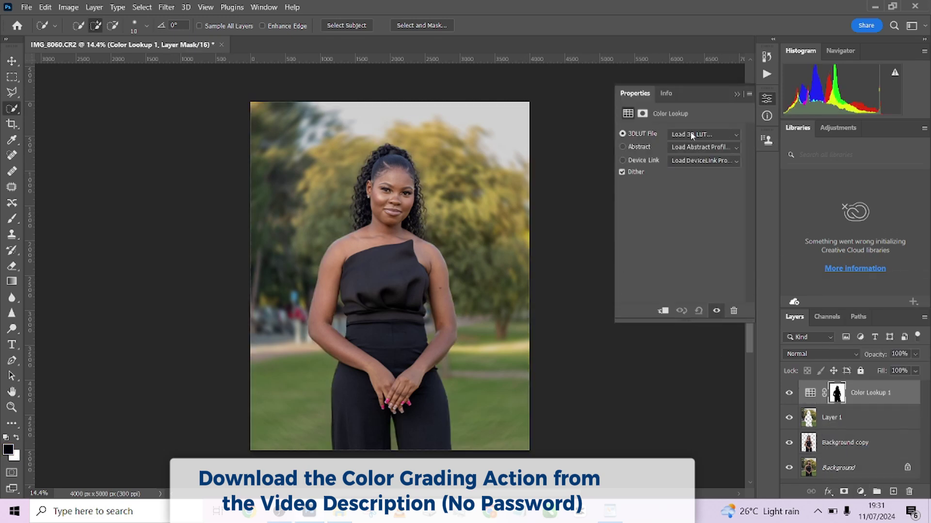
left_click(698, 134)
left_click(688, 162)
key("Down")
key("Down")
key("Down")
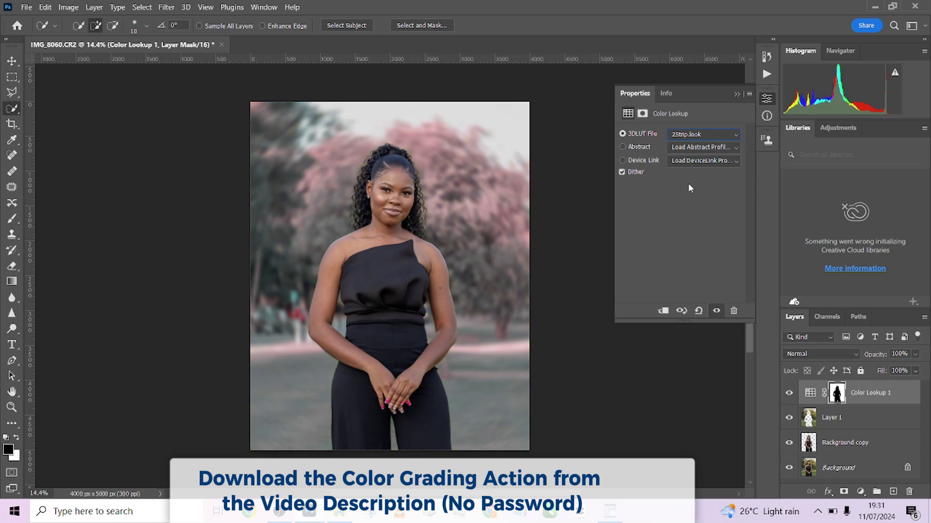
key("Down")
key("Down")
key("Down")
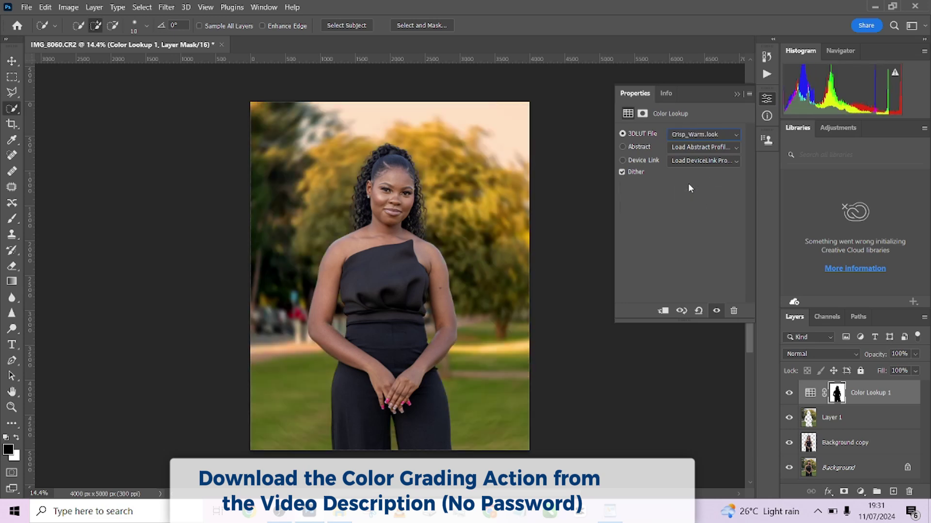
key("Down")
key("Down")
key("Down")
key("Down")
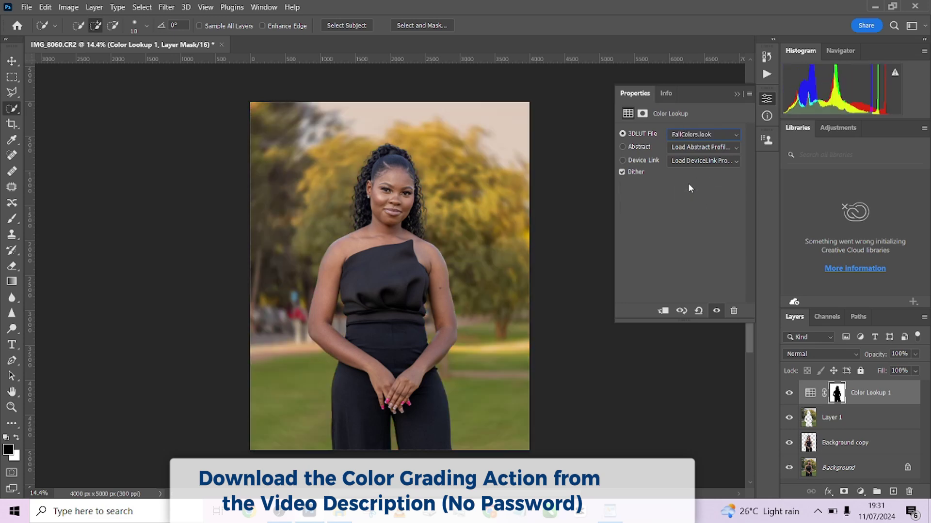
key("Down")
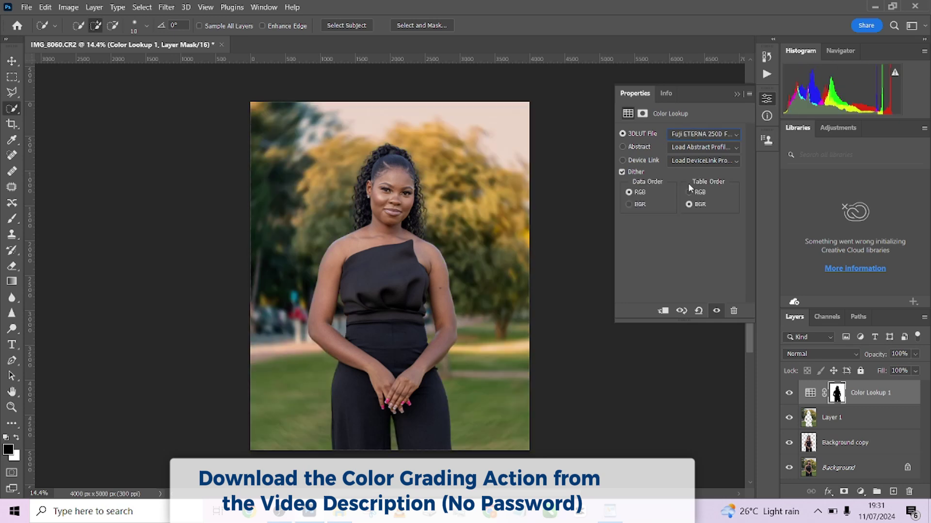
key("Down")
key("Down")
key("Down")
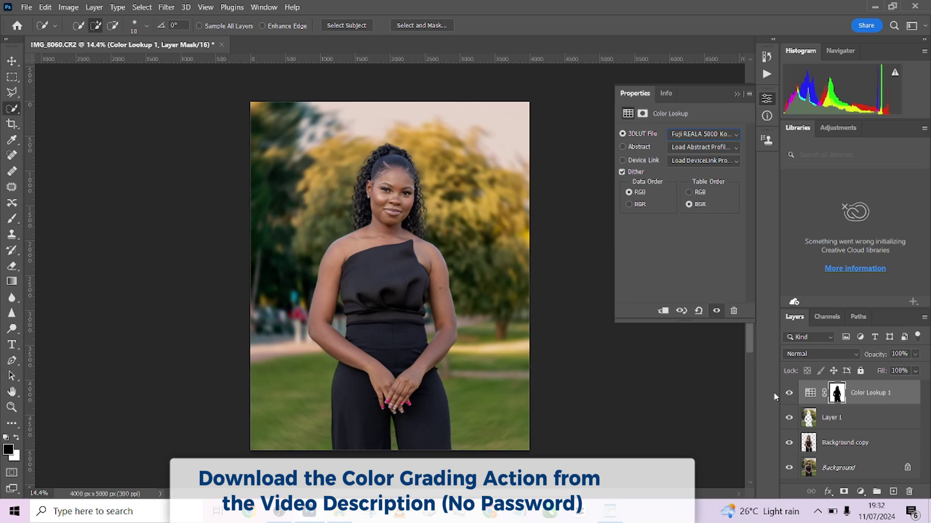
left_click(789, 394)
left_click(789, 394)
- Flatten all layers into a single Background layer
scroll(403, 244, "up", 2)
scroll(405, 242, "down", 4)
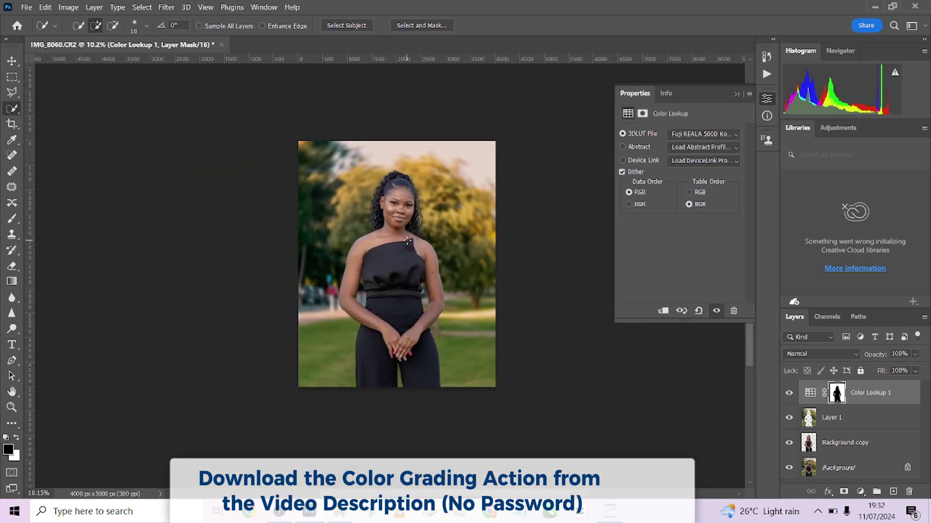
right_click(851, 475)
key("Escape")
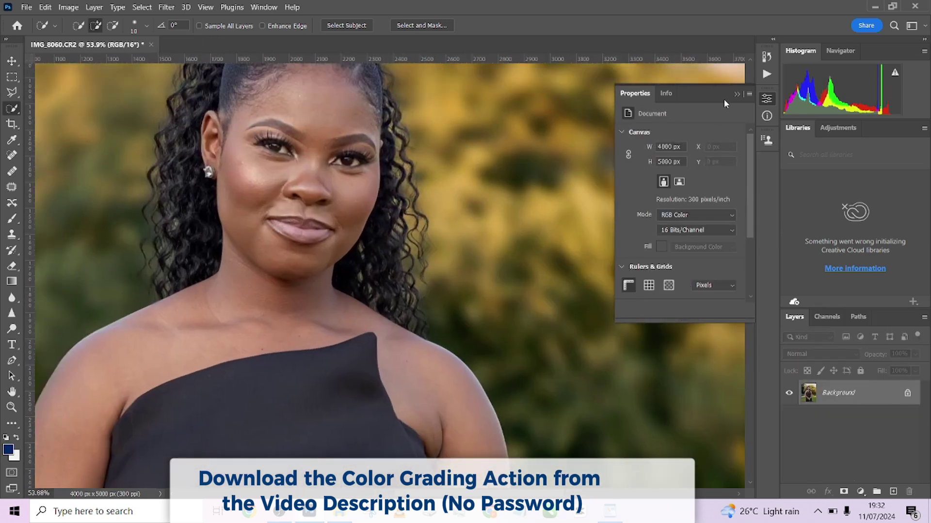
- Run the Done4U Retouch action with a Gaussian blur radius of 1.0
left_click(767, 99)
left_click(767, 74)
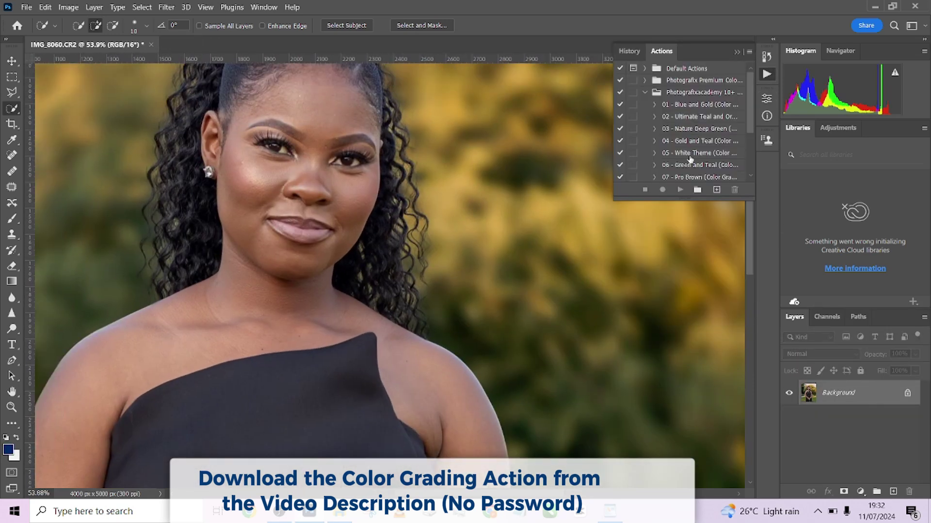
left_click(645, 176)
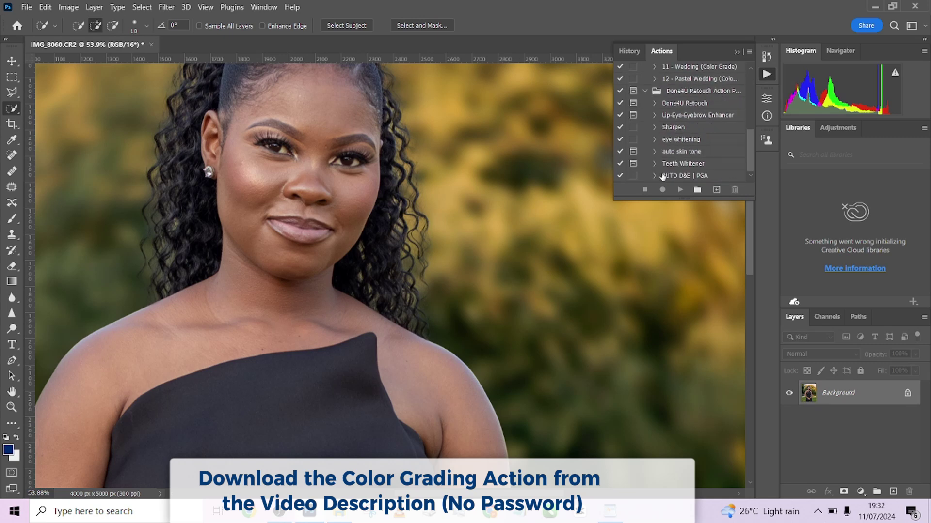
left_click(676, 104)
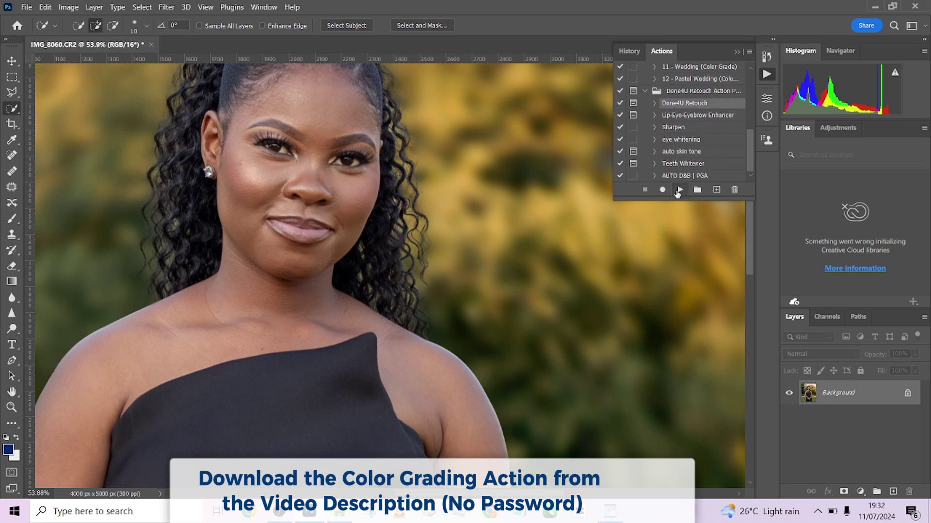
left_click(678, 190)
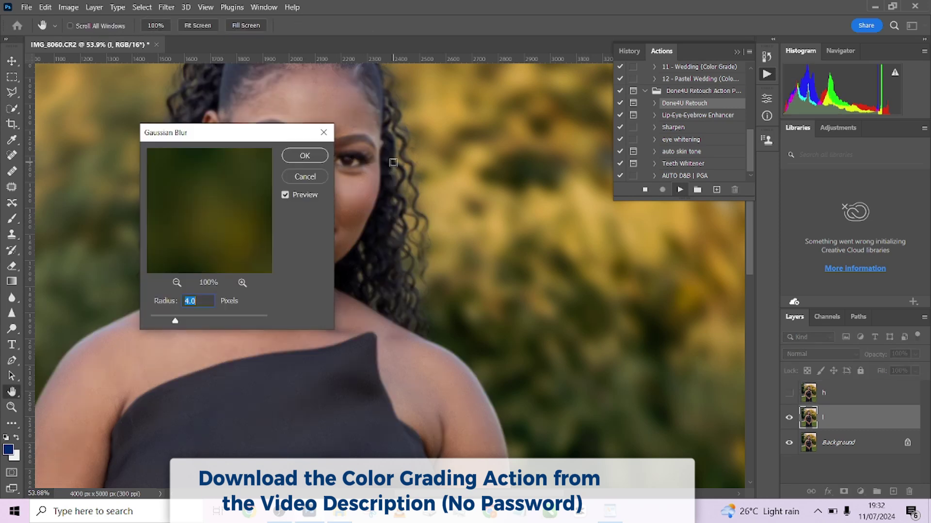
type("1.0")
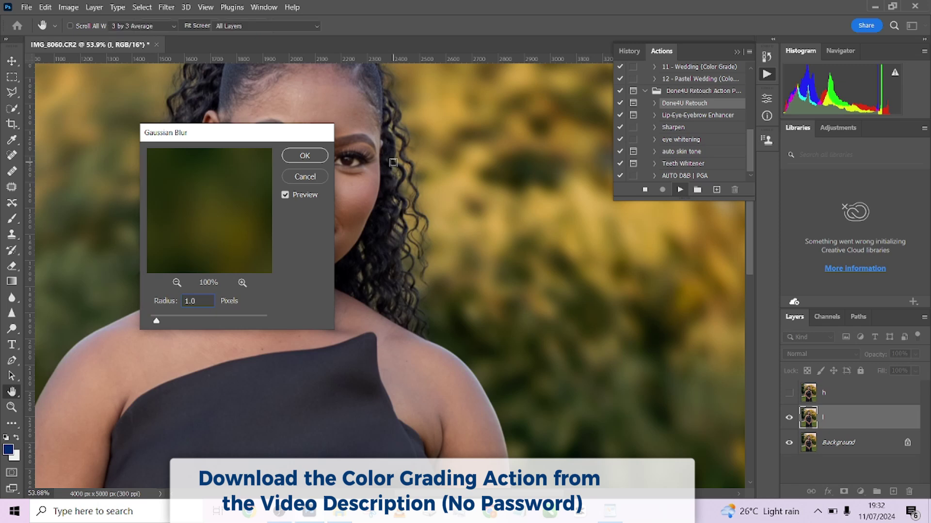
key("Return")
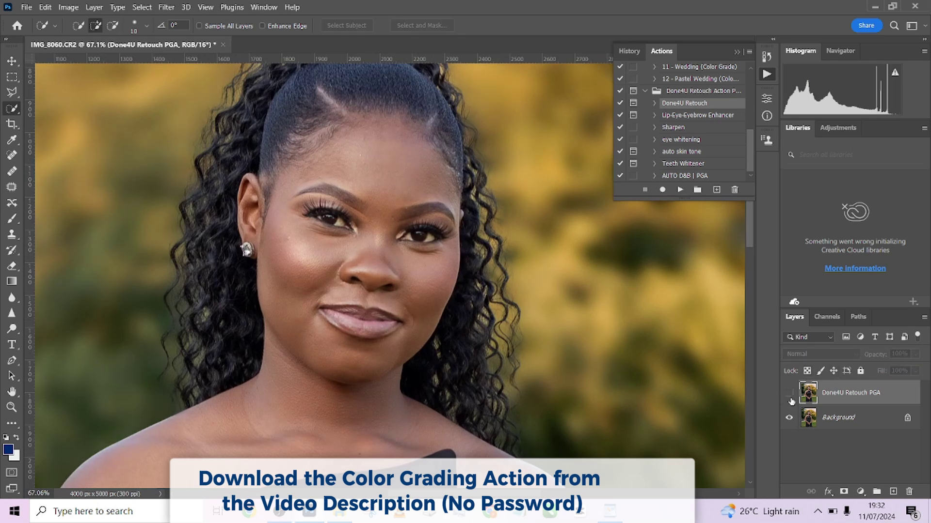
- Compare the retouch layer on and off, then call up the layer commands to flatten
left_click(790, 397)
left_click(789, 394)
scroll(468, 212, "down", 5)
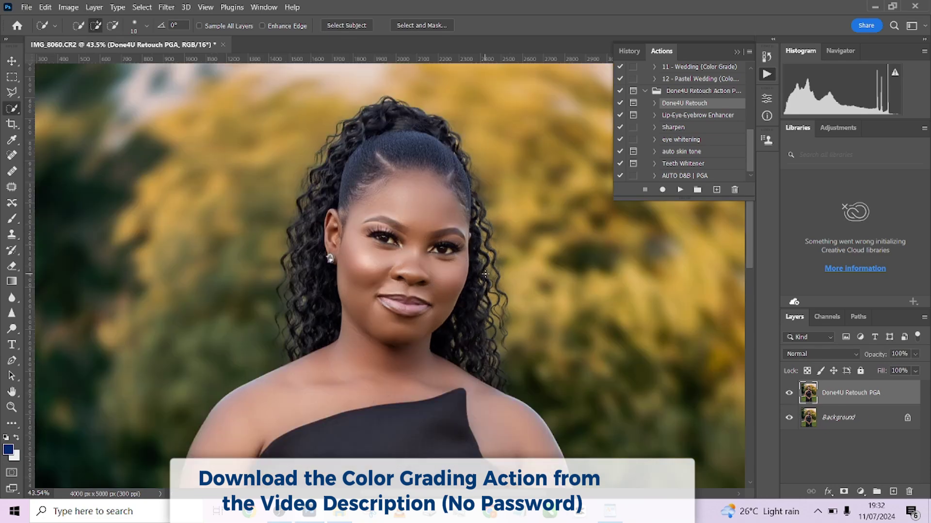
scroll(467, 212, "down", 3)
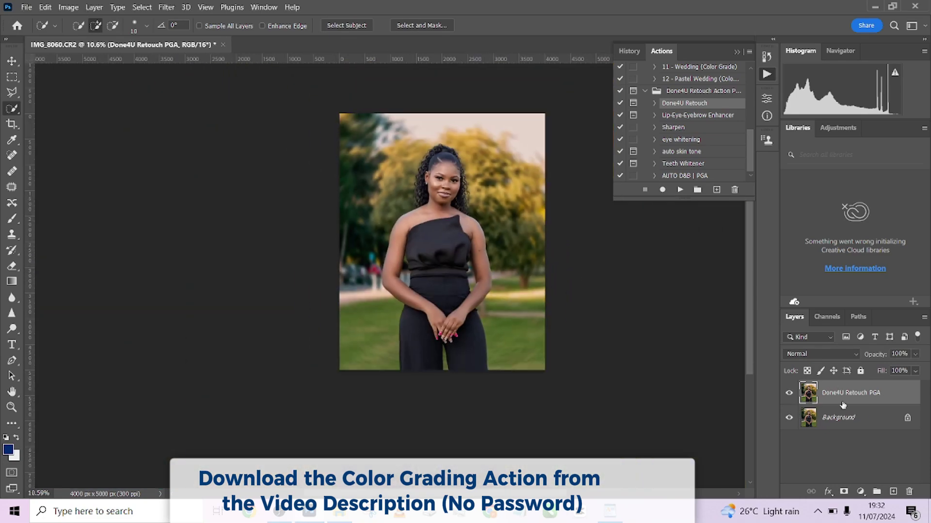
right_click(844, 420)
- Flatten the layers and run the AUTO D&B | PGA action
left_click(854, 386)
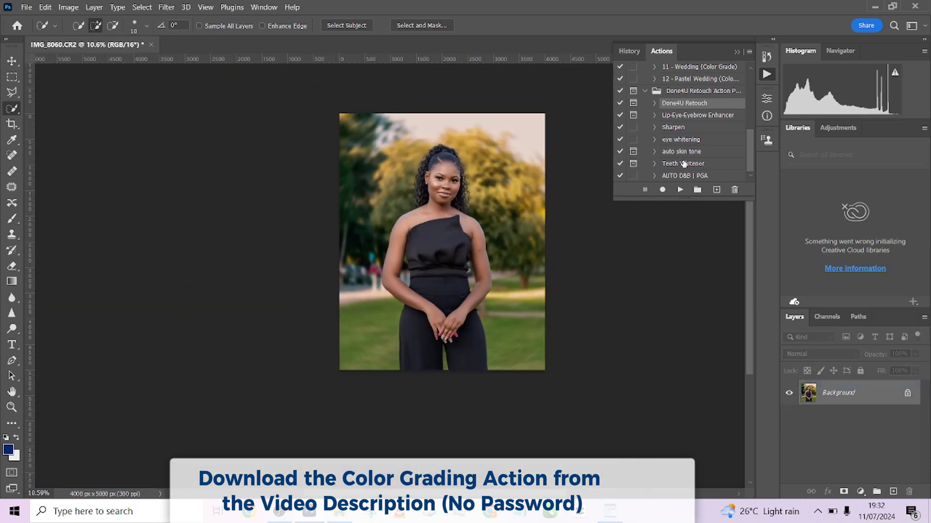
left_click(681, 176)
left_click(680, 190)
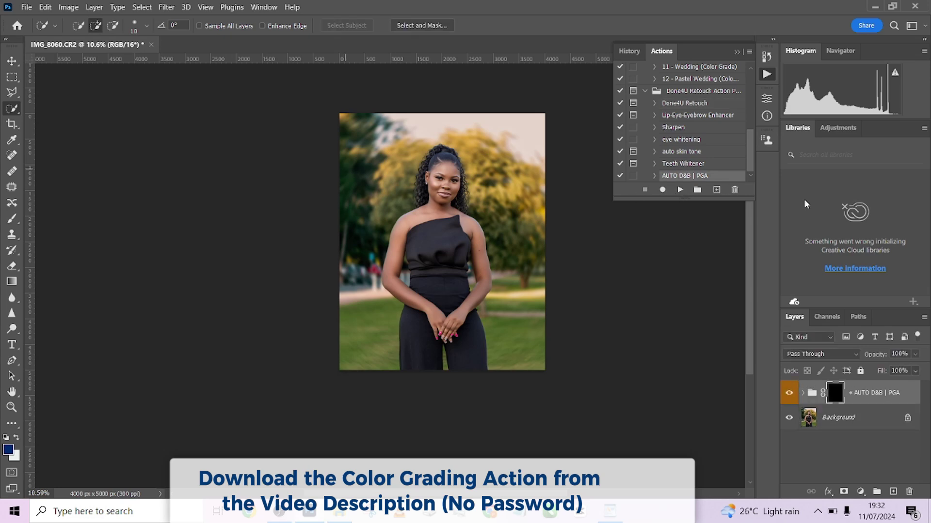
- Paint with a white brush to reveal the dodge-and-burn effect on her face and arm
scroll(443, 187, "up", 6)
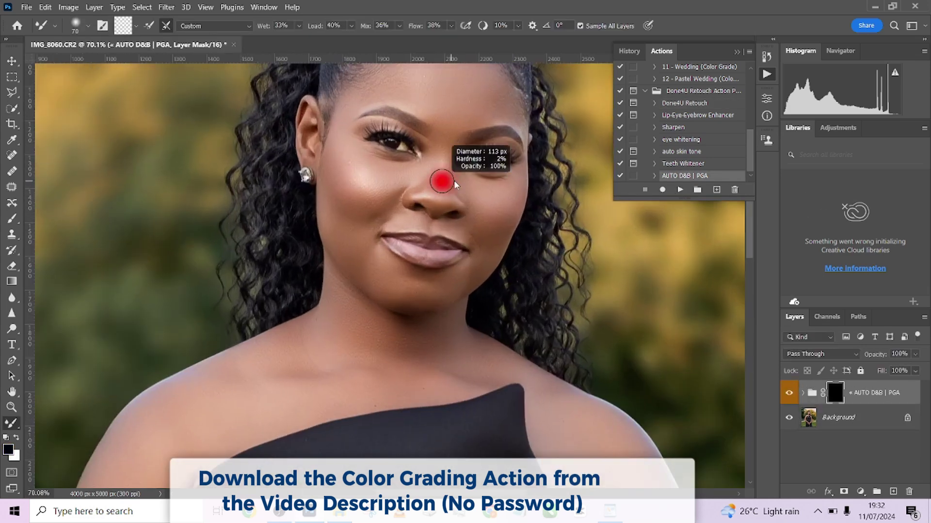
mouse_move(455, 184)
left_mouse_down()
mouse_move(490, 185)
mouse_move(479, 274)
left_mouse_up()
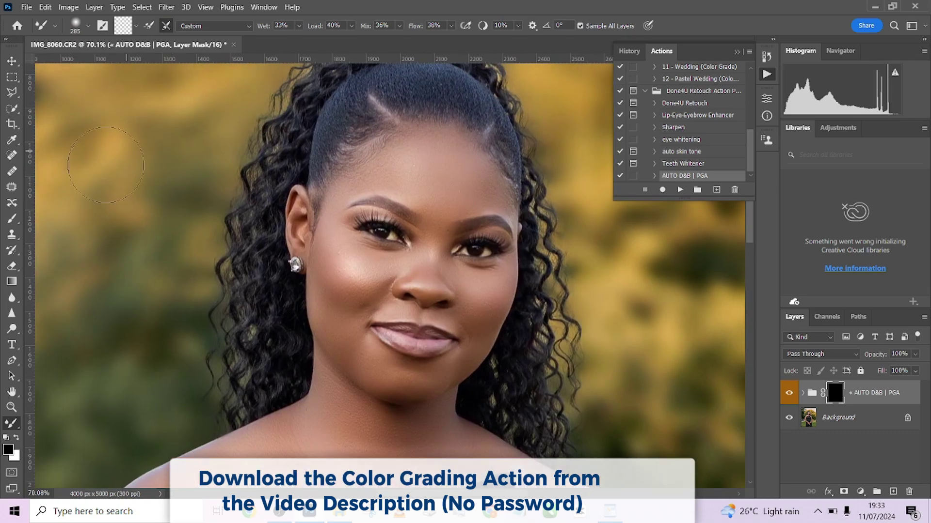
key("b")
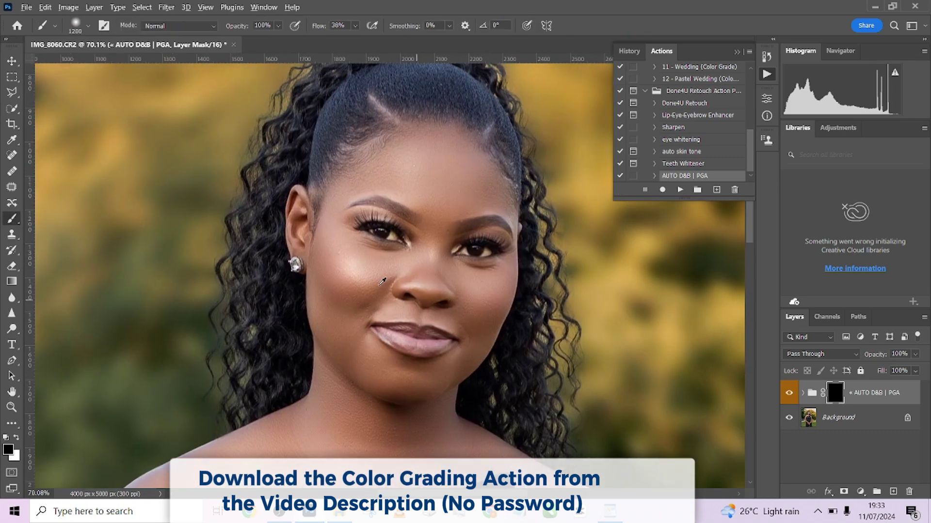
left_click_drag(366, 280, 253, 287)
key("x")
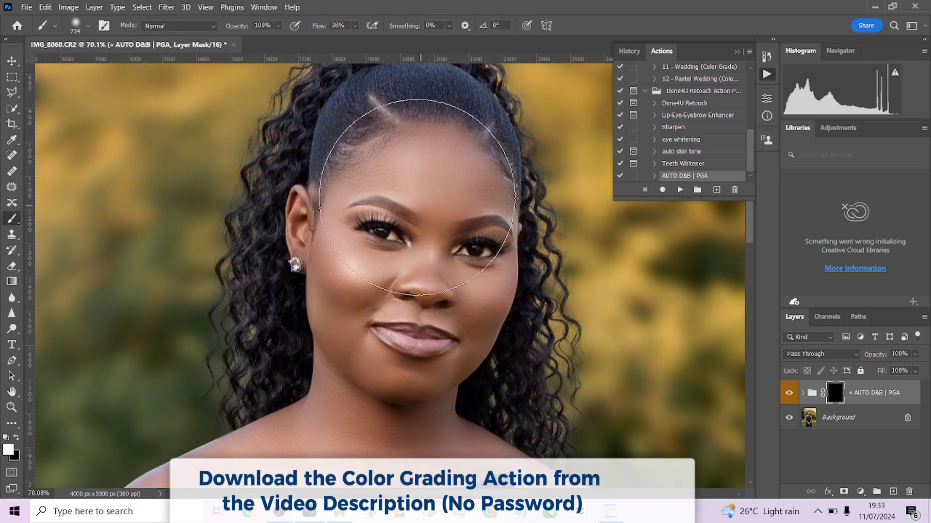
left_click_drag(404, 295, 410, 342)
mouse_move(371, 448)
left_mouse_down()
mouse_move(437, 214)
mouse_move(316, 249)
mouse_move(194, 349)
mouse_move(169, 388)
left_mouse_up()
scroll(241, 211, "down", 3)
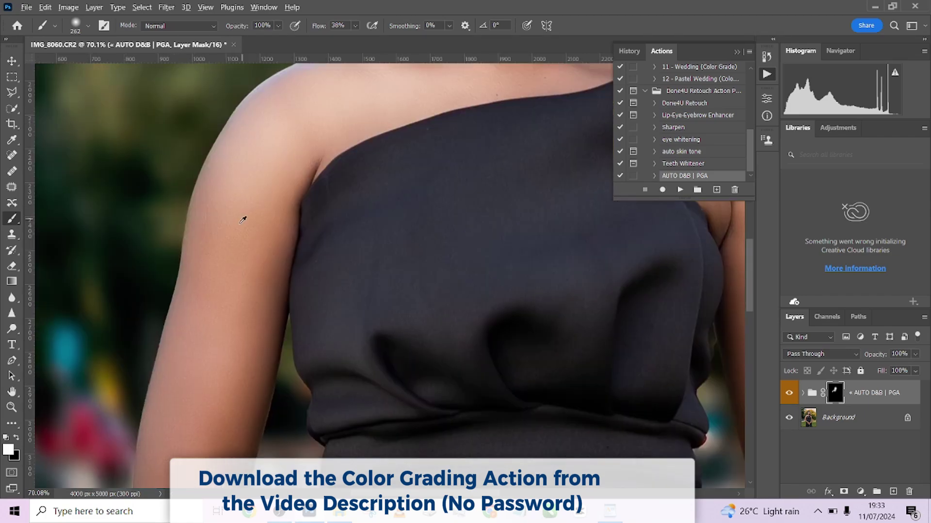
scroll(243, 237, "down", 2)
key("bracketright")
mouse_move(242, 237)
left_mouse_down()
mouse_move(214, 358)
mouse_move(409, 456)
left_mouse_up()
scroll(335, 305, "down", 4)
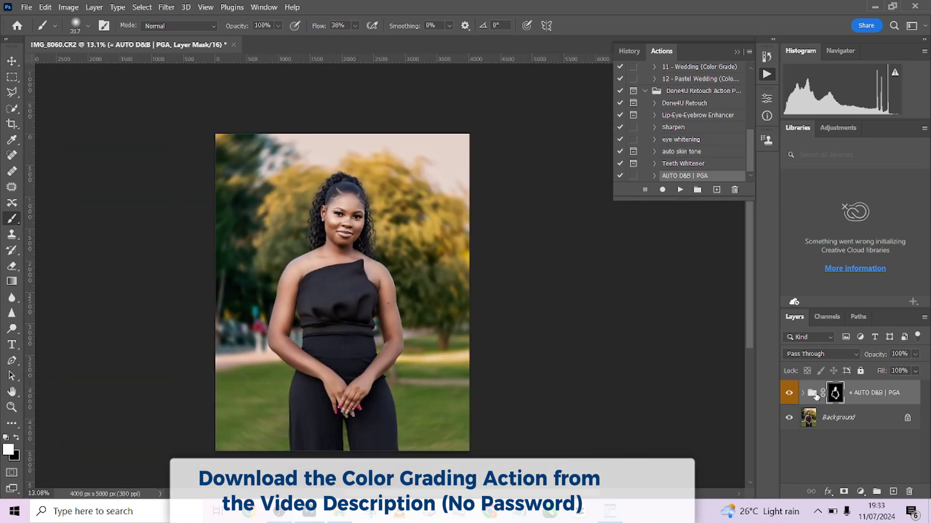
- Compare the retouch group on and off, lowering its opacity to 47%, then to 29%
left_click(792, 395)
left_click(792, 397)
left_click(915, 354)
left_click(894, 369)
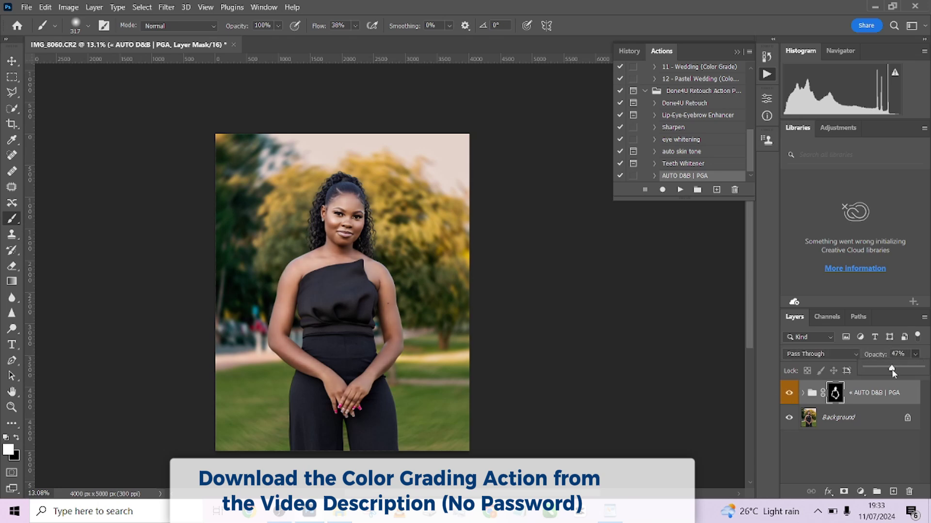
scroll(275, 216, "up", 7)
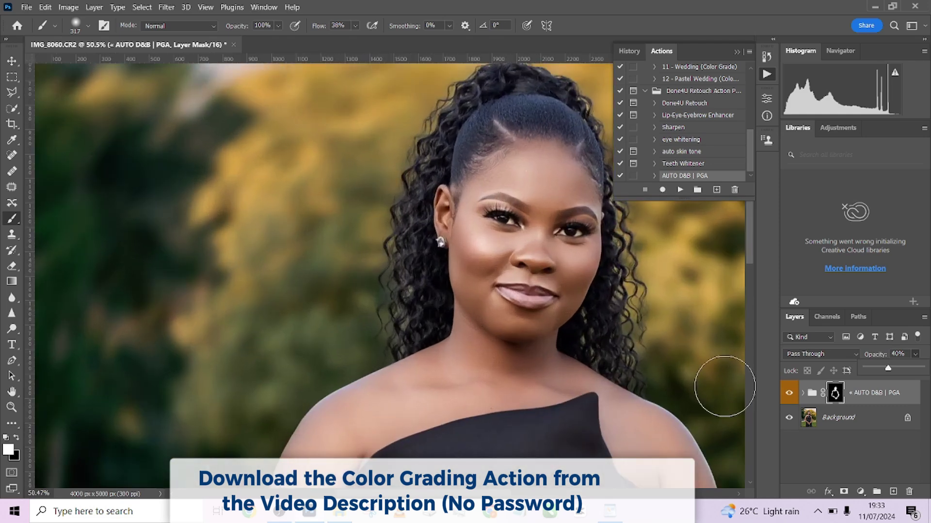
left_click(791, 396)
left_click(791, 396)
left_click(791, 396)
left_click(791, 397)
left_click(791, 397)
left_click(915, 355)
left_click_drag(886, 369, 882, 368)
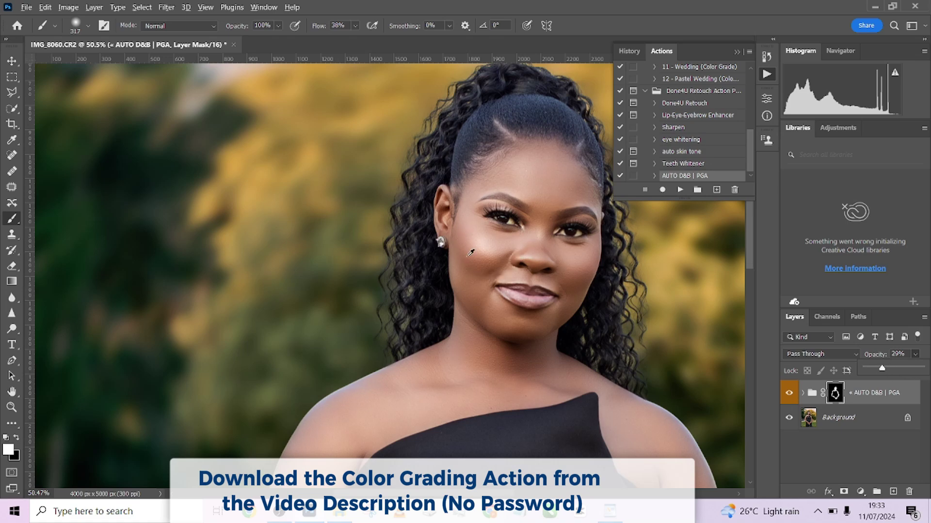
scroll(456, 257, "down", 6)
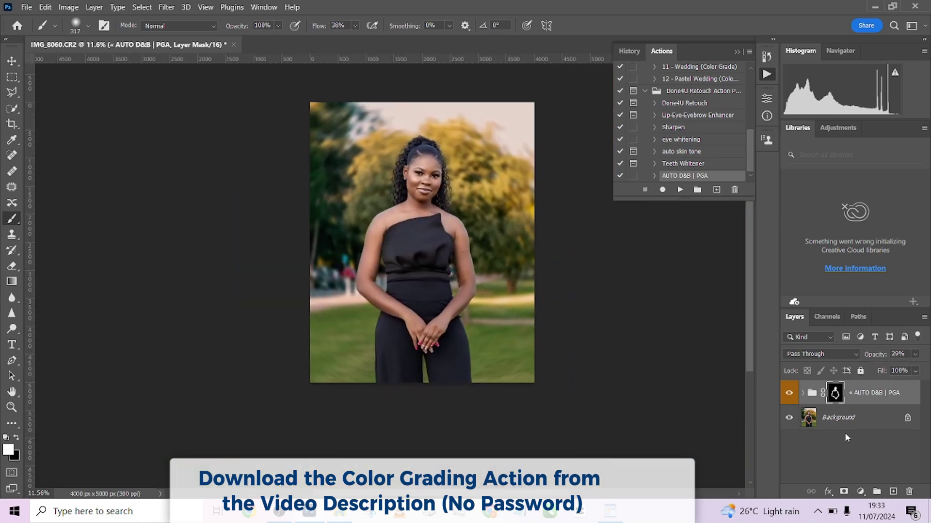
- Flatten the image and brush-select the woman's black top with Quick Selection
right_click(849, 421)
left_click(848, 389)
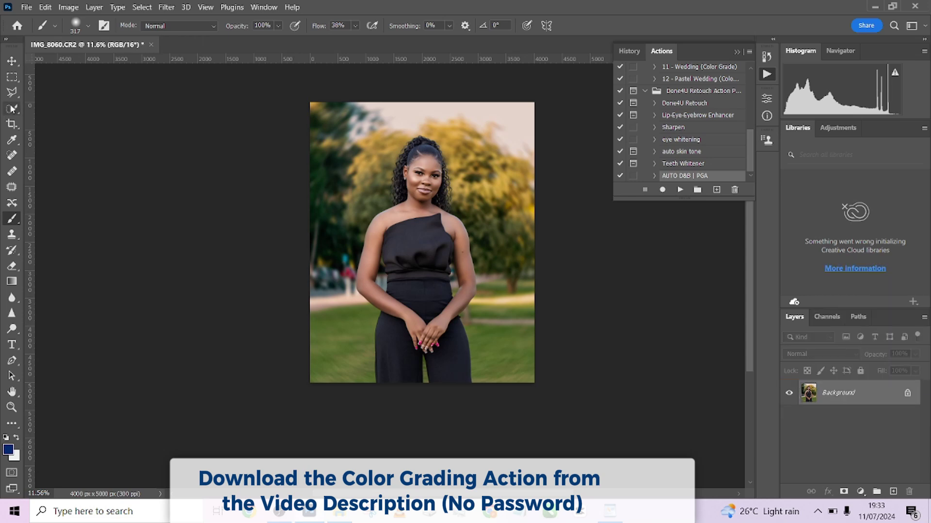
key("w")
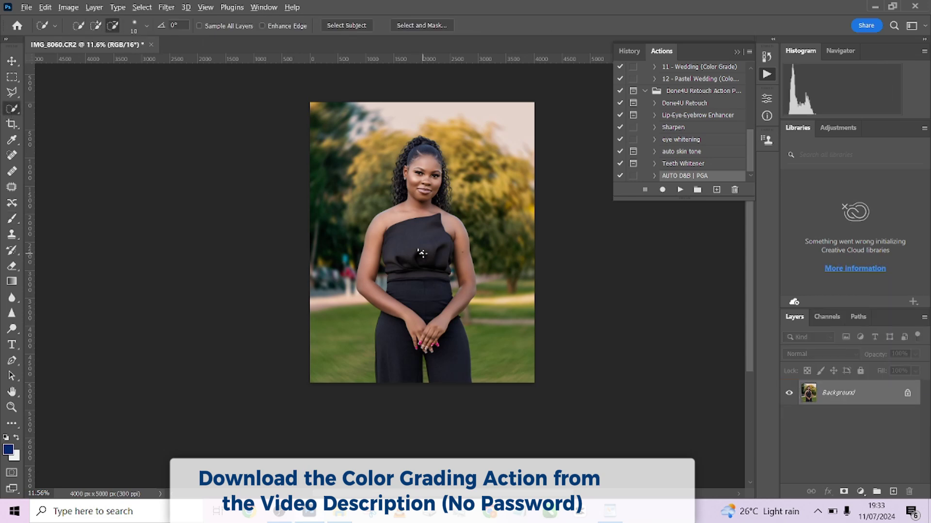
scroll(422, 253, "up", 2)
key("bracketright")
key("bracketright")
key("bracketright")
key("bracketright")
left_click_drag(393, 245, 412, 254)
mouse_move(458, 322)
left_mouse_down()
mouse_move(463, 339)
mouse_move(423, 382)
left_mouse_up()
mouse_move(395, 349)
left_mouse_down()
mouse_move(361, 298)
mouse_move(337, 285)
mouse_move(348, 264)
mouse_move(349, 282)
left_mouse_up()
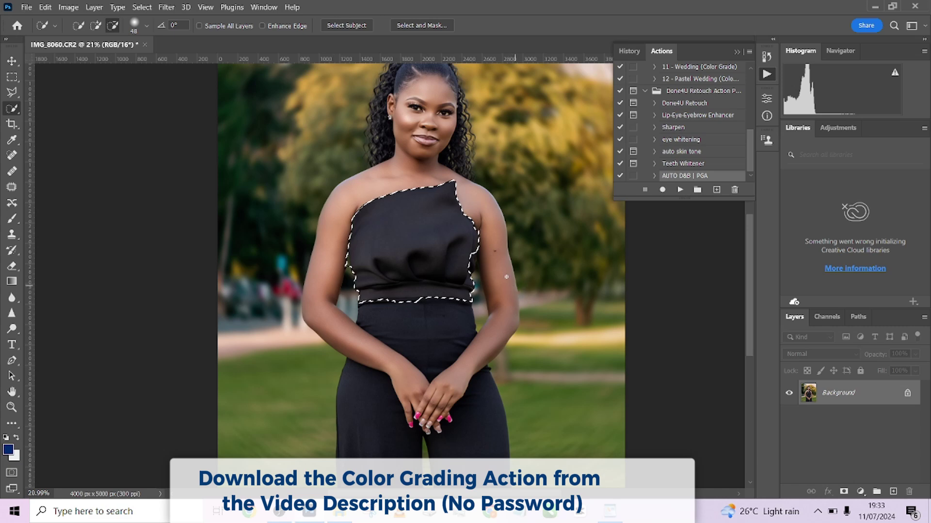
left_click_drag(472, 252, 471, 274)
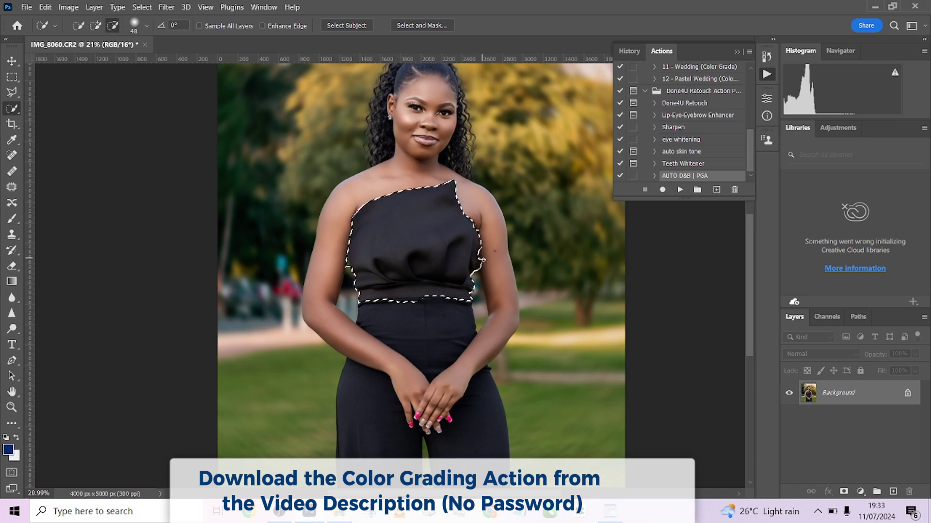
- Feather the selection by 6 px and add a Curves point at 140 in, 117 out
right_click(459, 267)
left_click(484, 291)
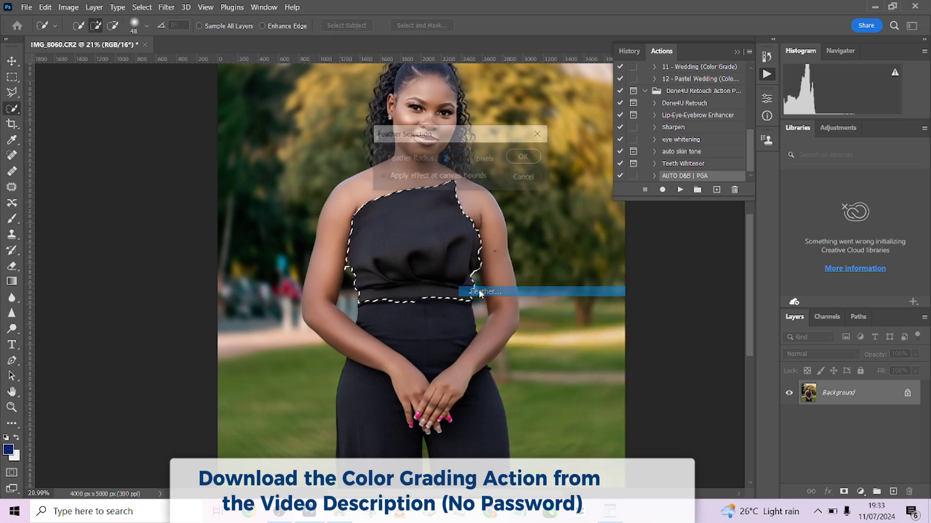
left_click(526, 158)
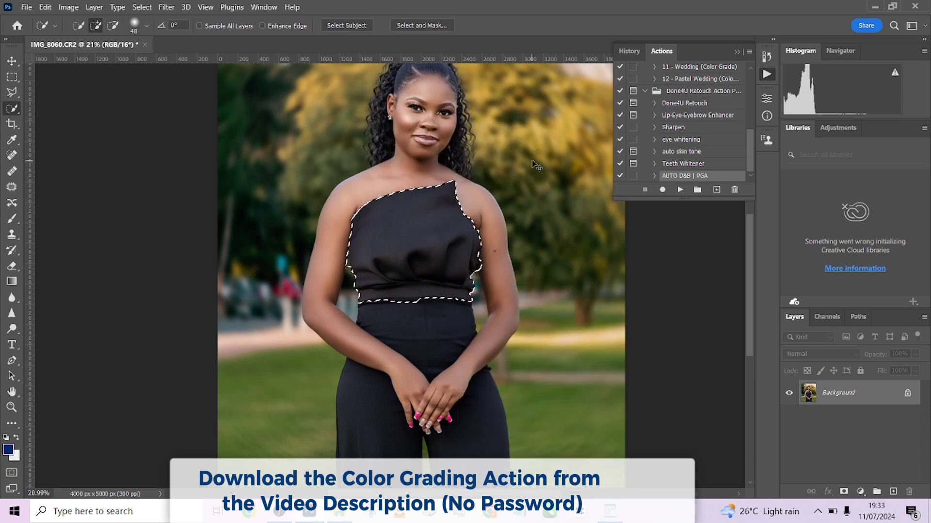
key("ctrl+m")
left_click_drag(378, 73, 600, 104)
left_click(624, 235)
left_click_drag(624, 235, 625, 236)
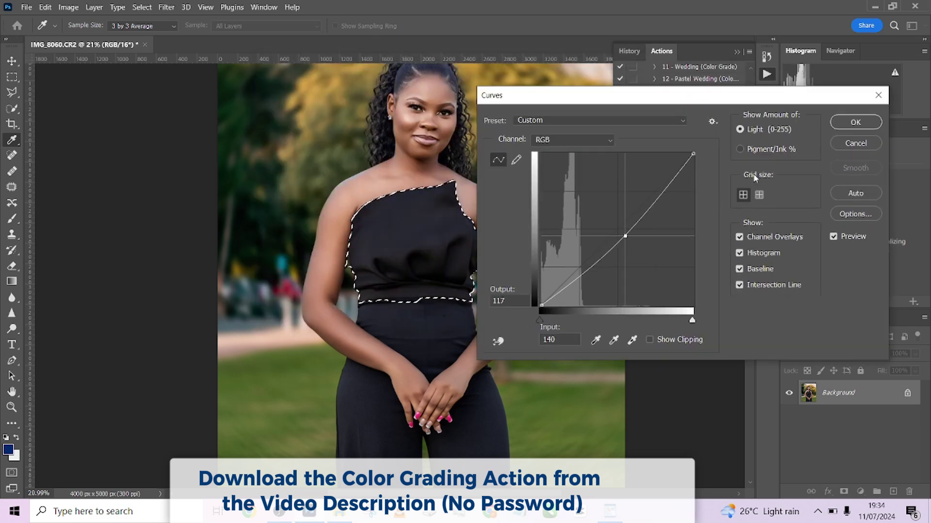
- Apply the top's darkening curve, then select the waistband and trouser legs, excluding the leg gap
left_click(856, 123)
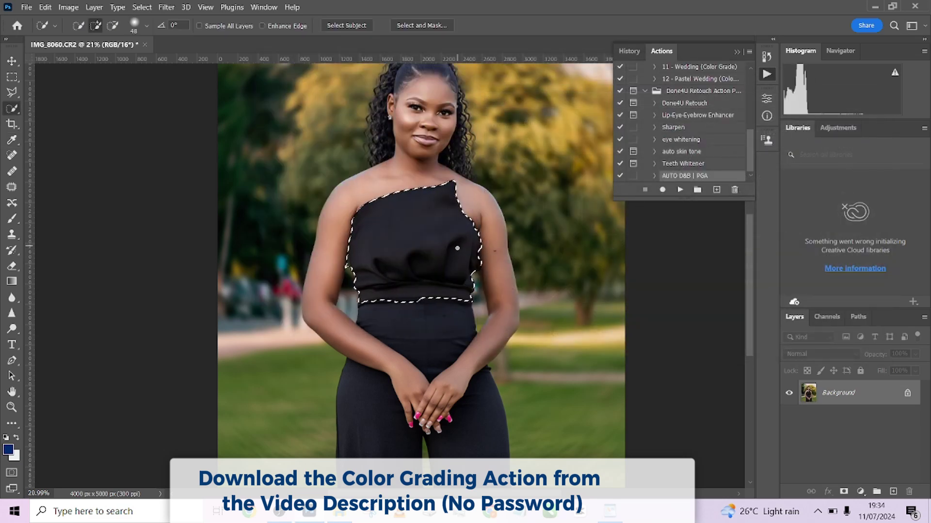
mouse_move(436, 315)
left_mouse_down()
mouse_move(412, 349)
mouse_move(397, 306)
mouse_move(420, 220)
mouse_move(431, 87)
left_mouse_up()
mouse_move(388, 315)
left_mouse_down()
mouse_move(384, 333)
mouse_move(492, 322)
mouse_move(496, 331)
left_mouse_up()
mouse_move(436, 357)
left_mouse_down()
mouse_move(437, 311)
mouse_move(452, 321)
mouse_move(436, 316)
mouse_move(442, 356)
left_mouse_up()
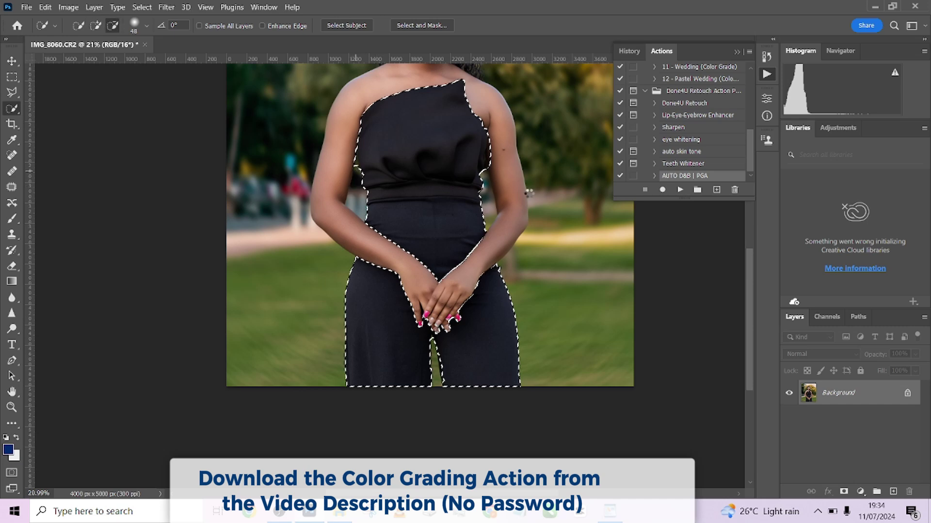
- Feather the trousers selection, darken it with a Curves point at 137 in, 117 out, and deselect
right_click(442, 224)
left_click(482, 253)
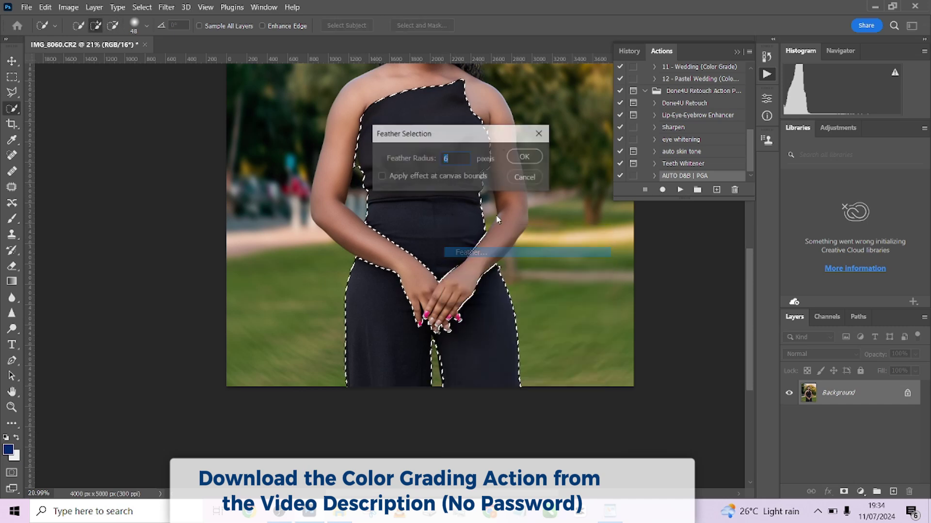
left_click(522, 161)
key("ctrl+m")
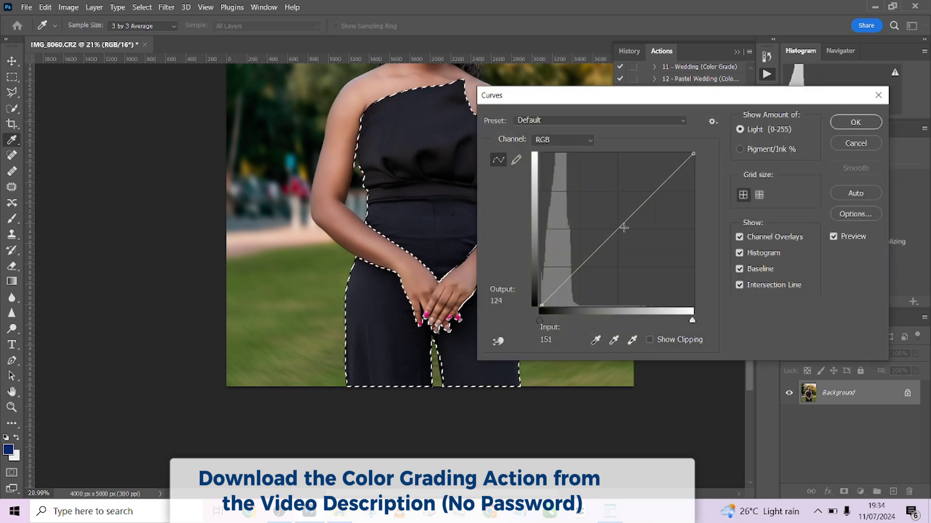
left_click_drag(617, 230, 623, 236)
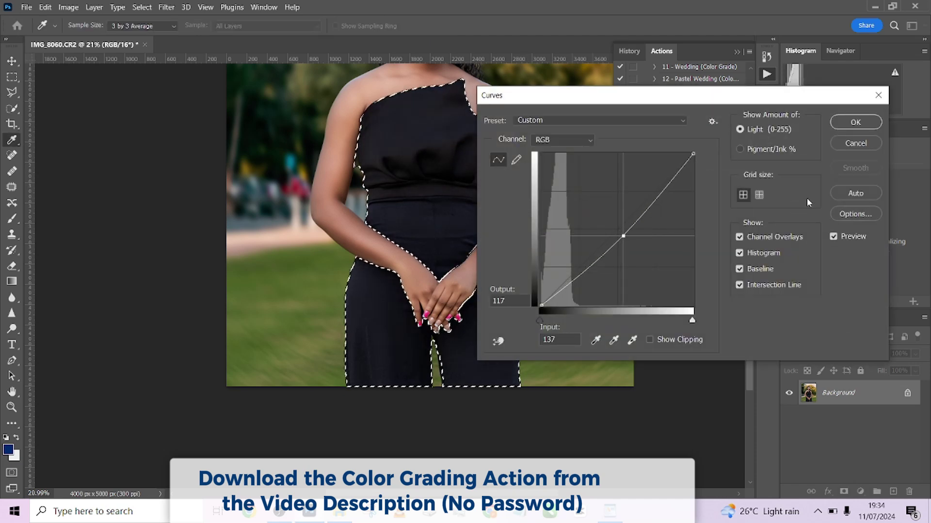
left_click(856, 122)
key("ctrl+d")
scroll(416, 262, "down", 3)
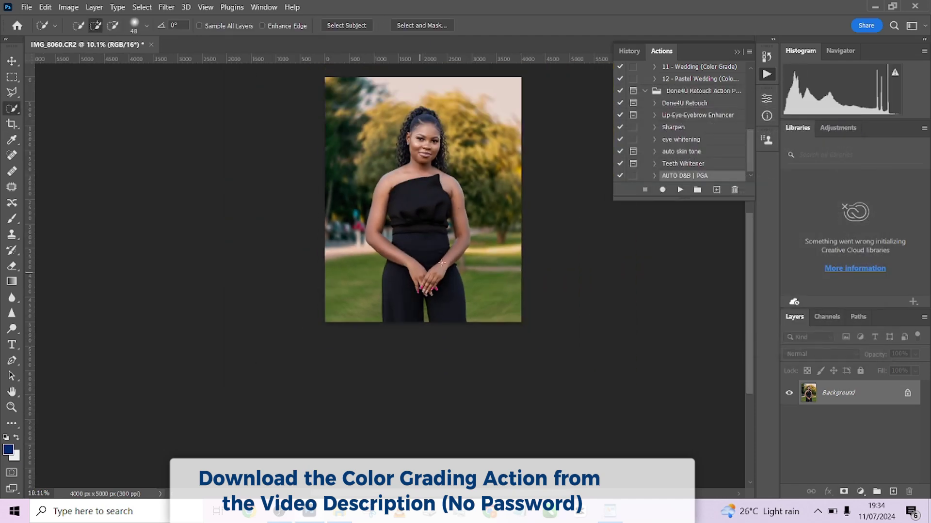
left_click_drag(455, 233, 434, 304)
scroll(430, 327, "up", 2)
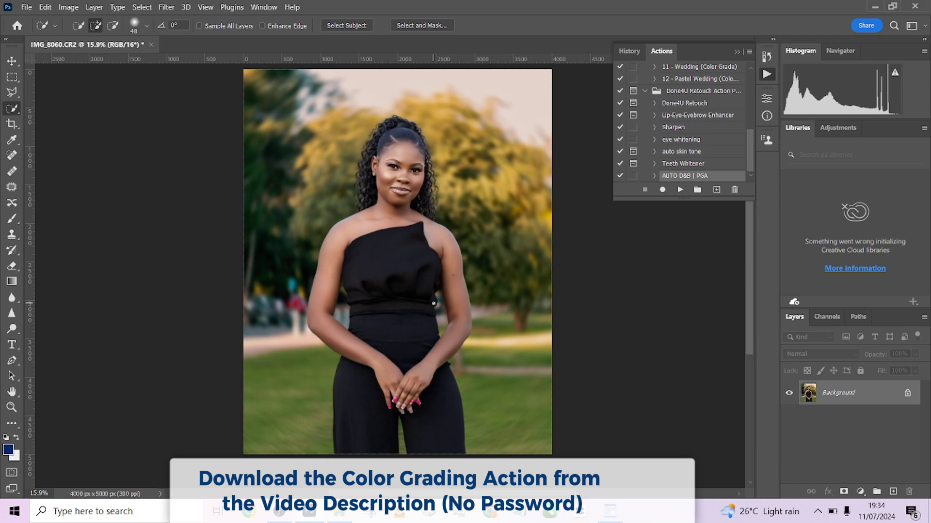
- Play the 01 - Blue and Gold action and lower the Blue & Gold group's opacity to 43%
left_click(645, 91)
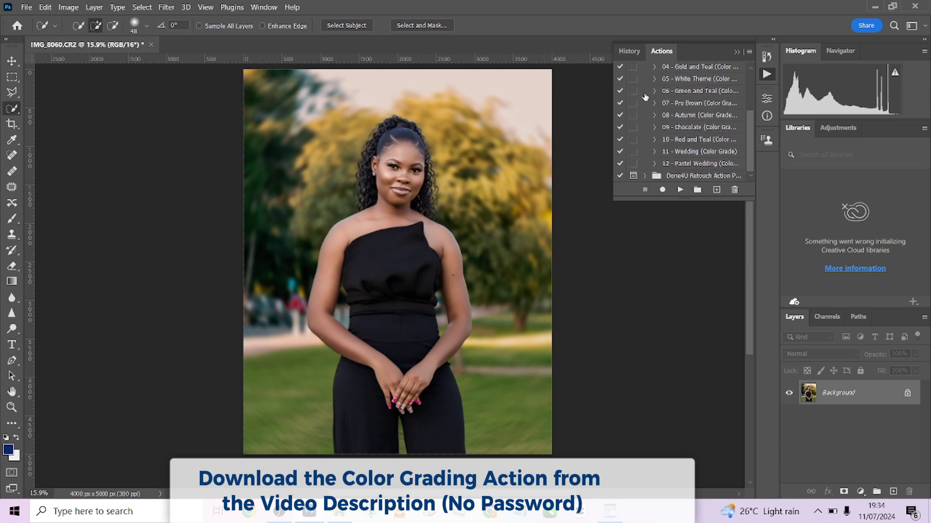
scroll(679, 127, "up", 2)
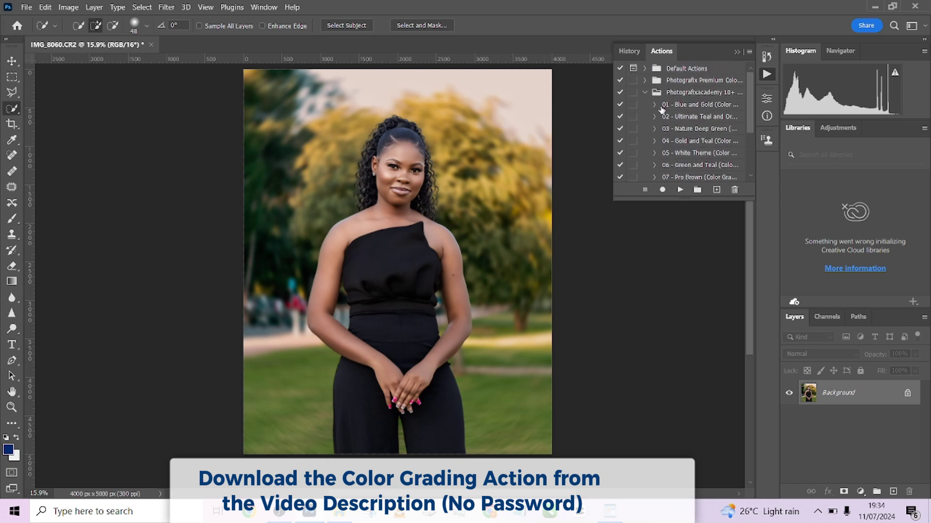
left_click(681, 108)
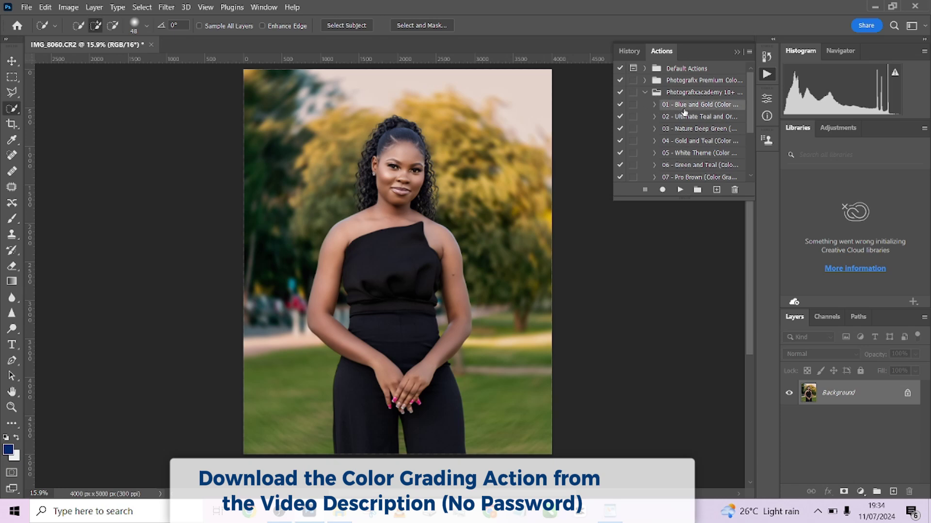
left_click(680, 189)
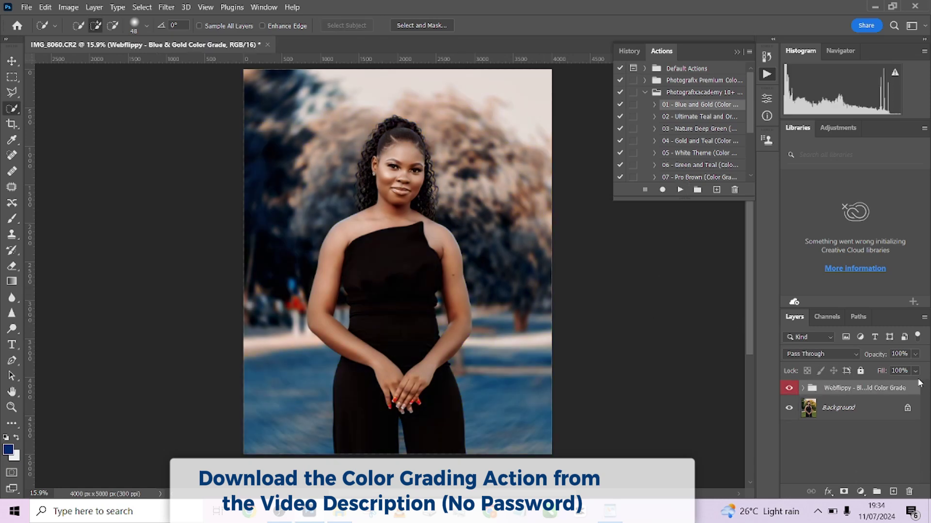
left_click(915, 357)
left_click_drag(894, 370, 891, 381)
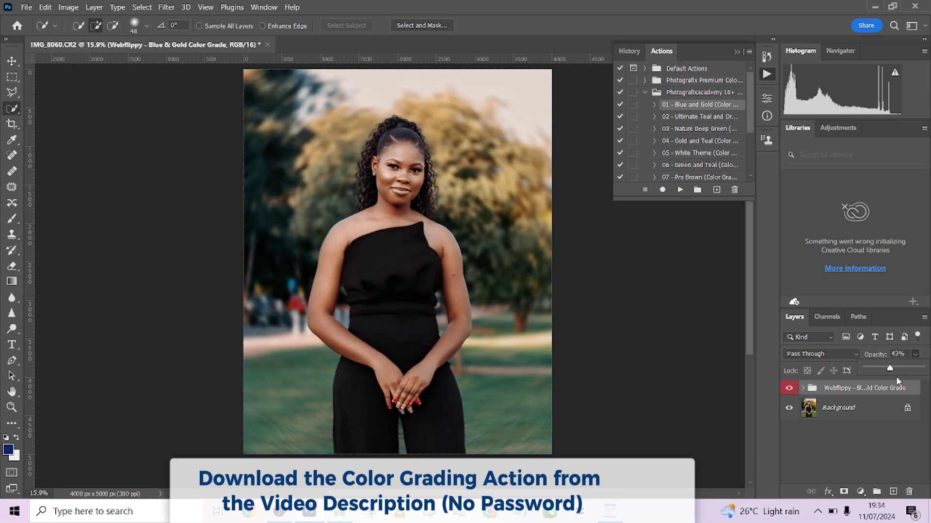
- Delete the Blue and Gold grade group and run the Ultimate Teal and Orange grade action
left_click(834, 384)
key("Delete")
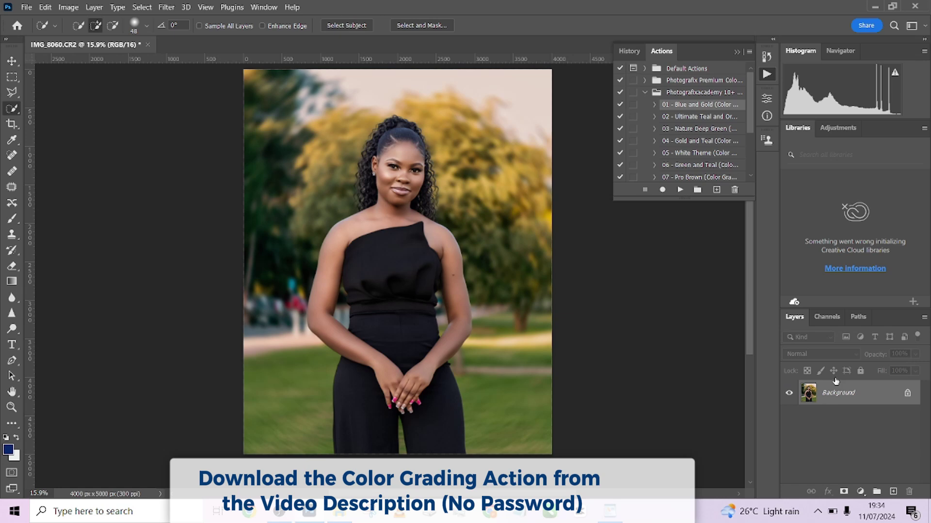
left_click(684, 118)
left_click(681, 189)
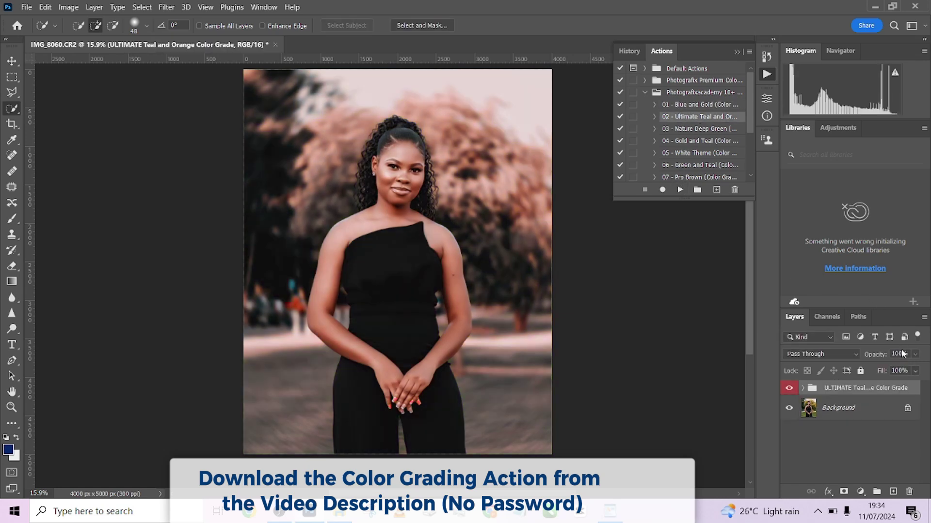
- Remove the Teal and Orange group and play '03 - Nature Deep Green' instead
left_click(917, 355)
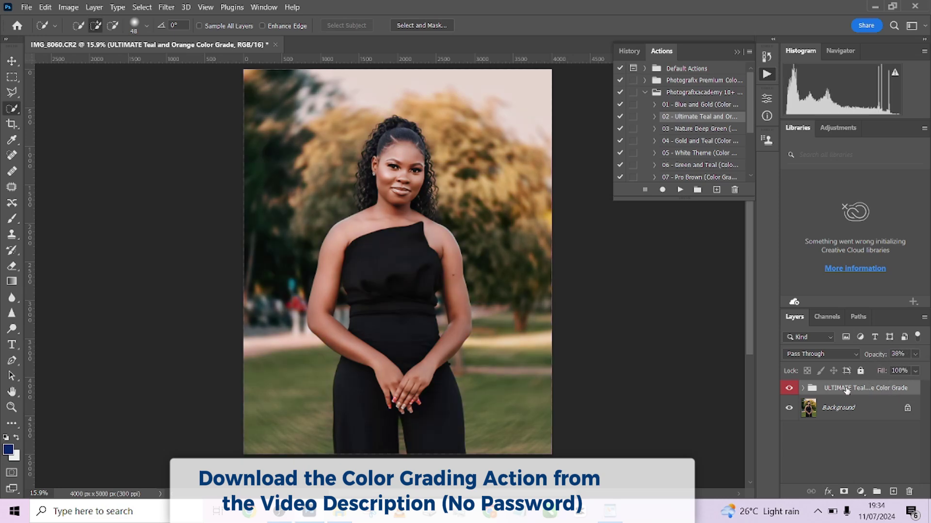
key("Delete")
left_click(687, 130)
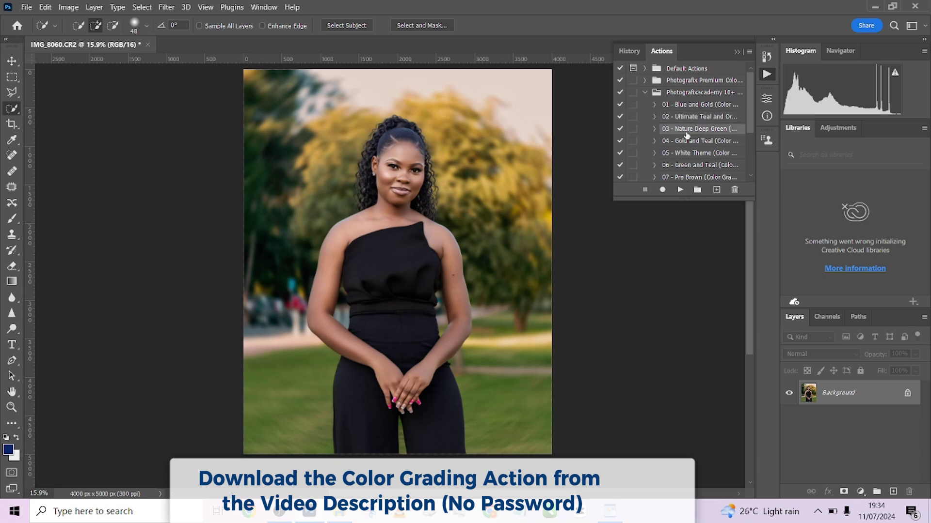
left_click(681, 189)
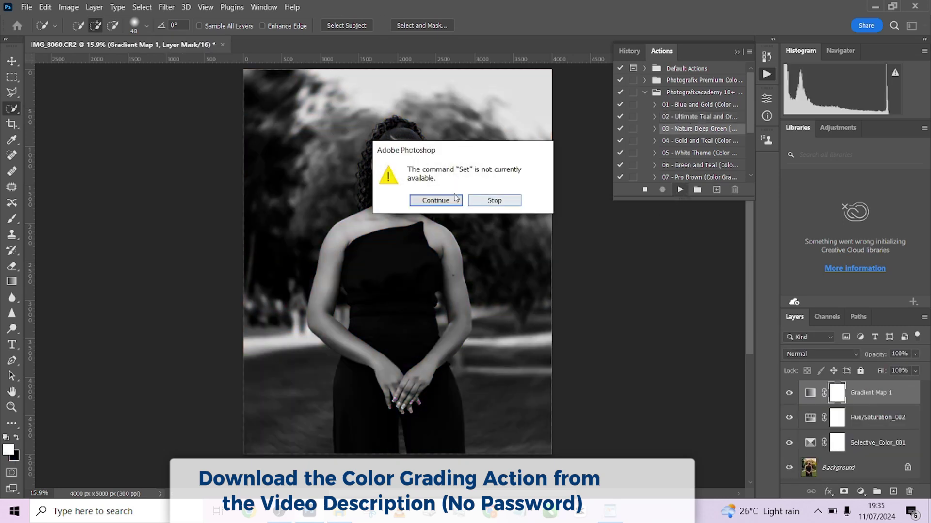
left_click(439, 199)
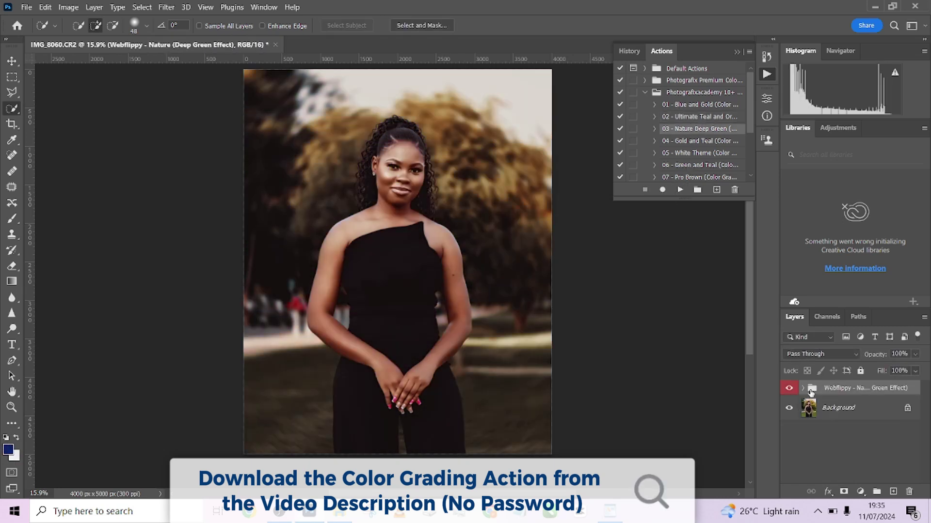
- Compare the green grade on and off and lower its opacity slightly
left_click(793, 395)
left_click(792, 396)
left_click(915, 354)
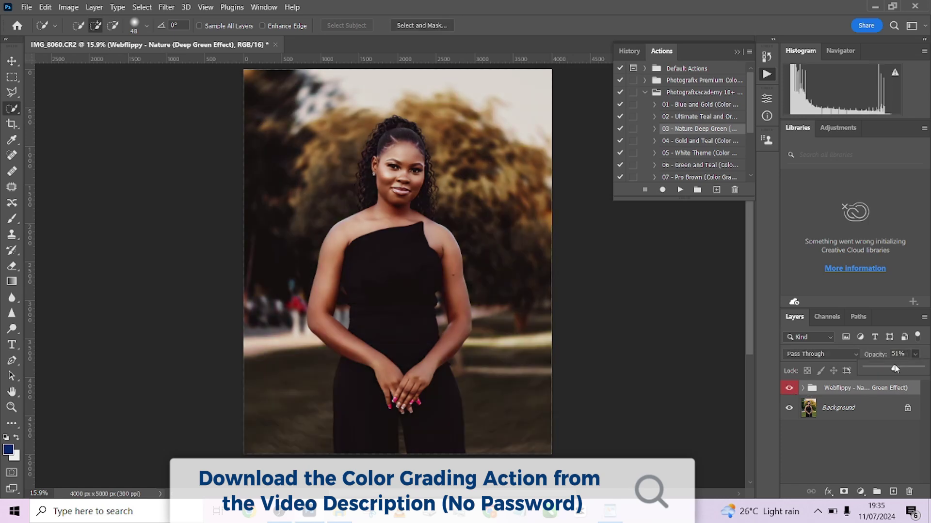
left_click_drag(895, 370, 895, 375)
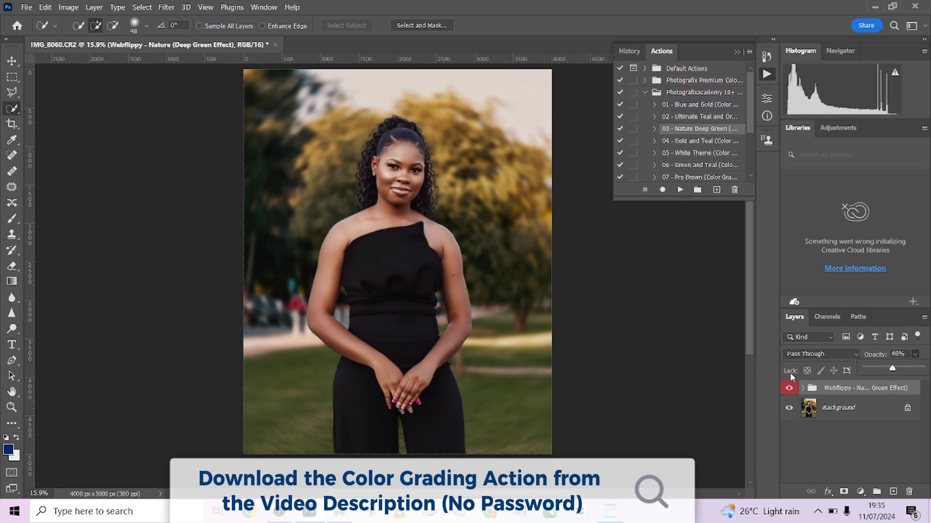
left_click(788, 389)
left_click(788, 389)
left_click(788, 389)
left_click(788, 389)
- Reduce the green grade group's opacity to 42%, then 33%, checking before and after
left_click(916, 354)
left_click_drag(892, 376, 889, 375)
left_click(788, 388)
left_click(787, 388)
left_click_drag(889, 371, 884, 371)
left_click(789, 388)
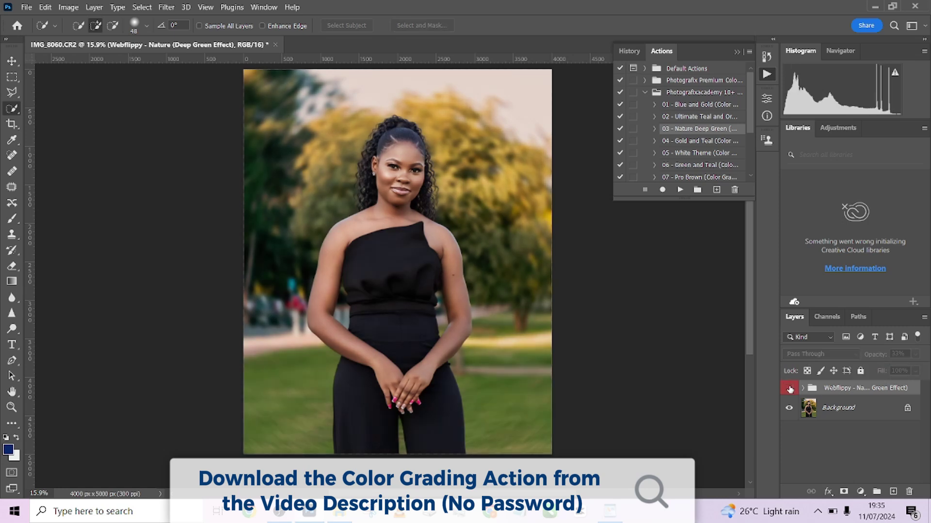
left_click(789, 389)
right_click(847, 409)
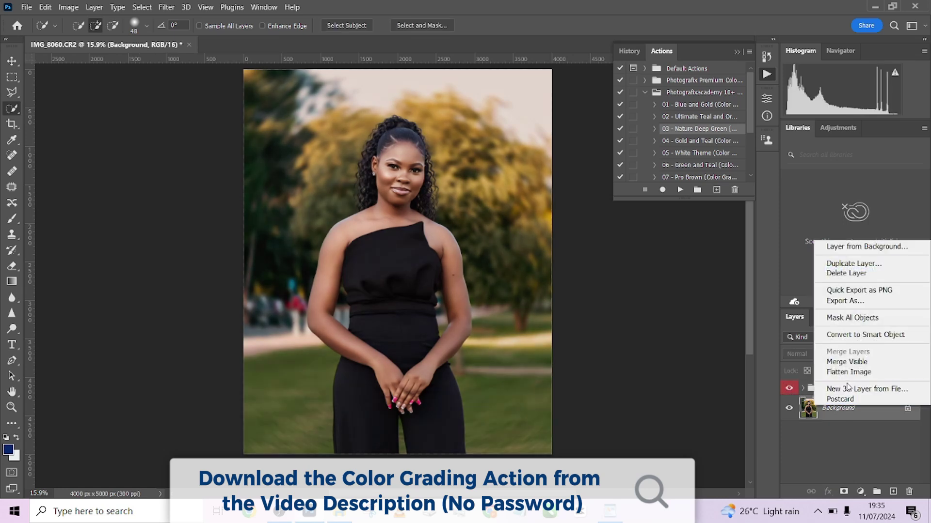
- Play the '04 - Gold and Teal' action and delete its pink Channel Mixer_01 layer
key("Escape")
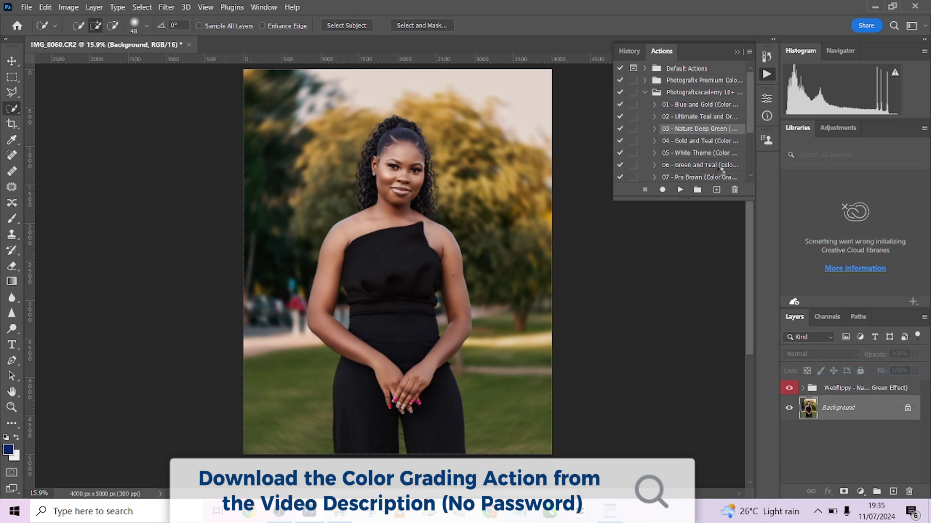
left_click(691, 141)
left_click(680, 189)
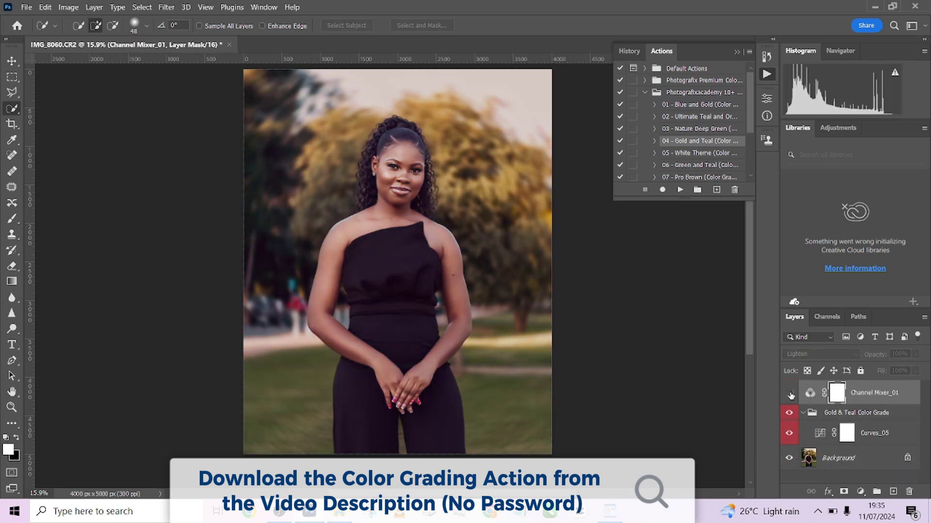
left_click(790, 393)
left_click_drag(837, 393, 834, 409)
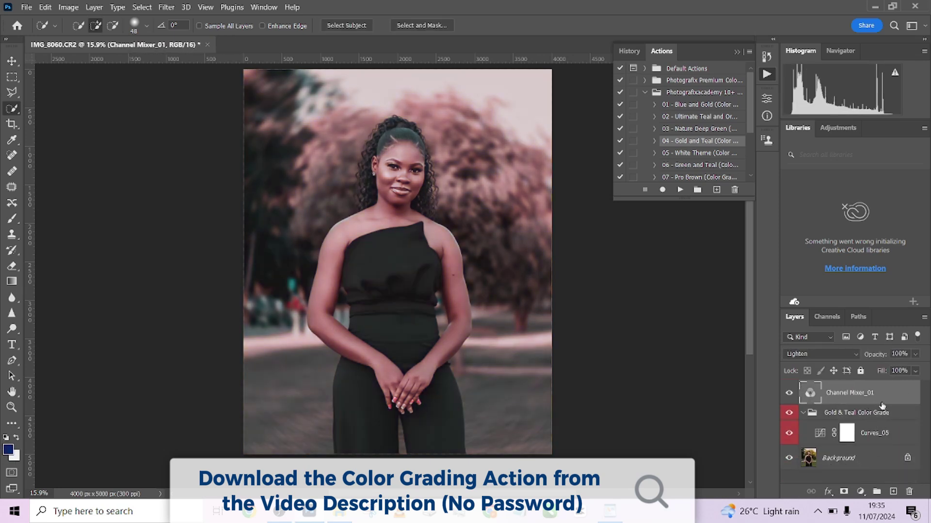
key("Delete")
- Toggle the Gold & Teal group and its Curves_05 layer to compare their effect
left_click(791, 389)
left_click(790, 389)
left_click(790, 409)
left_click(790, 408)
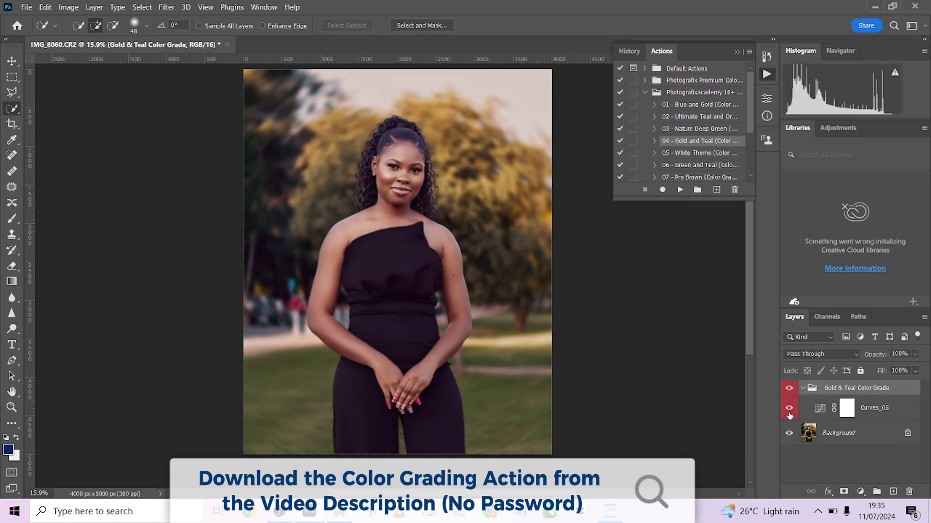
left_click(789, 413)
left_click(789, 413)
- Lower the Gold & Teal grade group to 74% opacity
left_click_drag(916, 354, 908, 373)
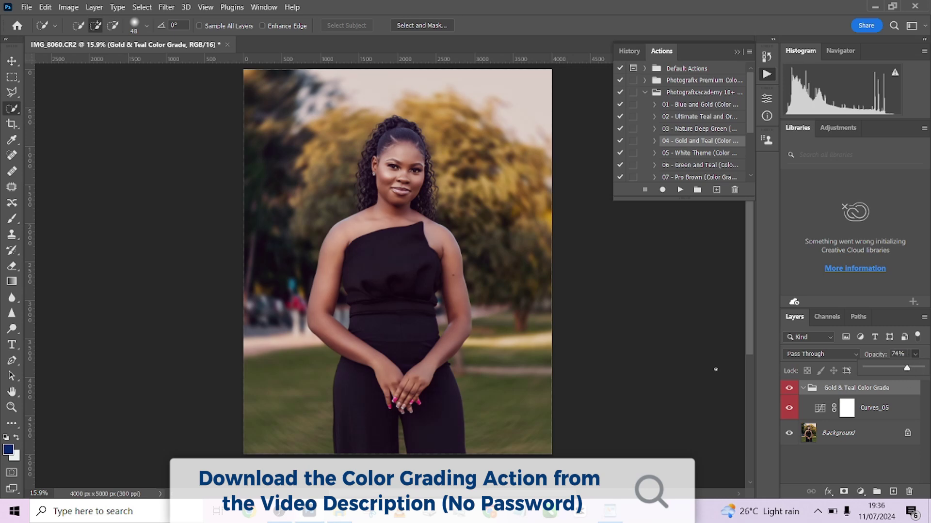
left_click(795, 391)
scroll(413, 258, "up", 3)
scroll(437, 267, "down", 5)
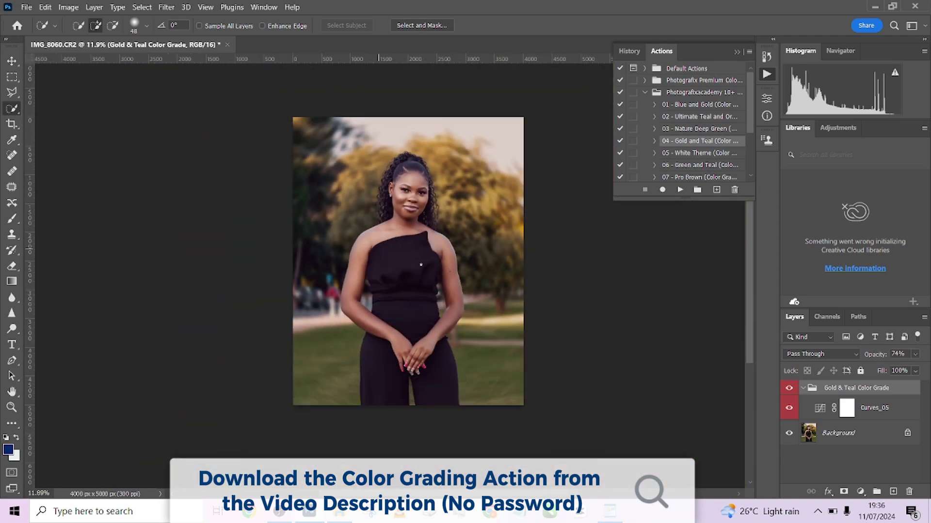
right_click(873, 439)
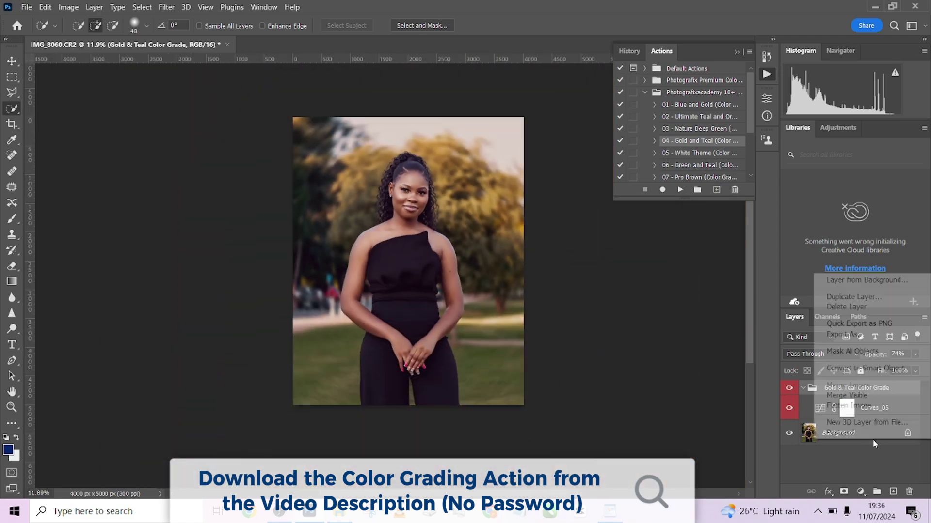
- Flatten the image and add a Hue/Saturation adjustment layer
left_click(861, 406)
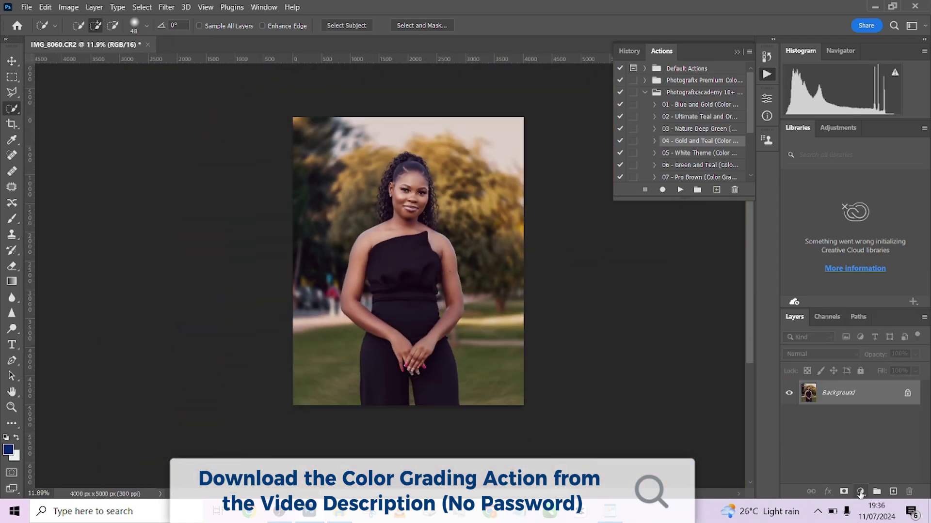
left_click(860, 492)
left_click(858, 378)
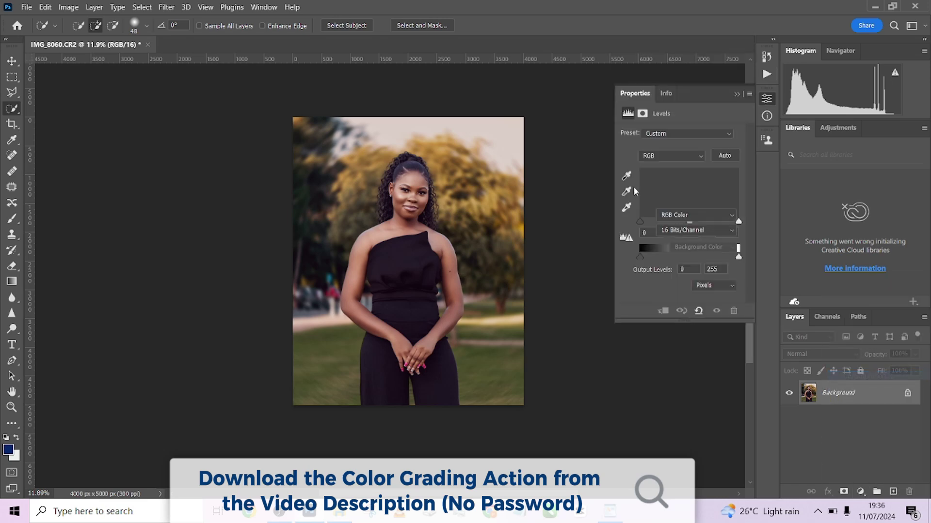
- Set the Yellows to Hue +4, Saturation +43, Lightness -11, at 60% opacity
left_click(470, 175)
left_click_drag(679, 180, 676, 238)
left_click_drag(709, 205, 705, 206)
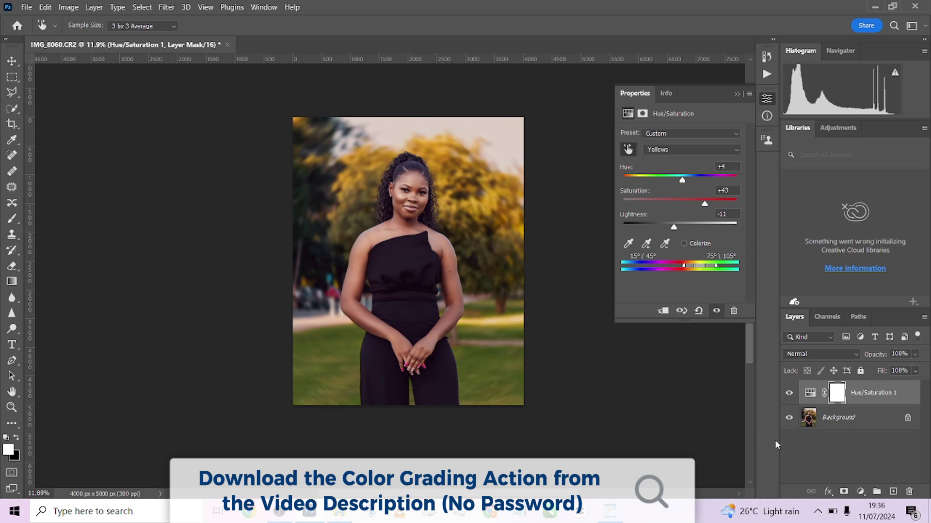
left_click(788, 393)
left_click(790, 396)
left_click_drag(914, 360, 901, 373)
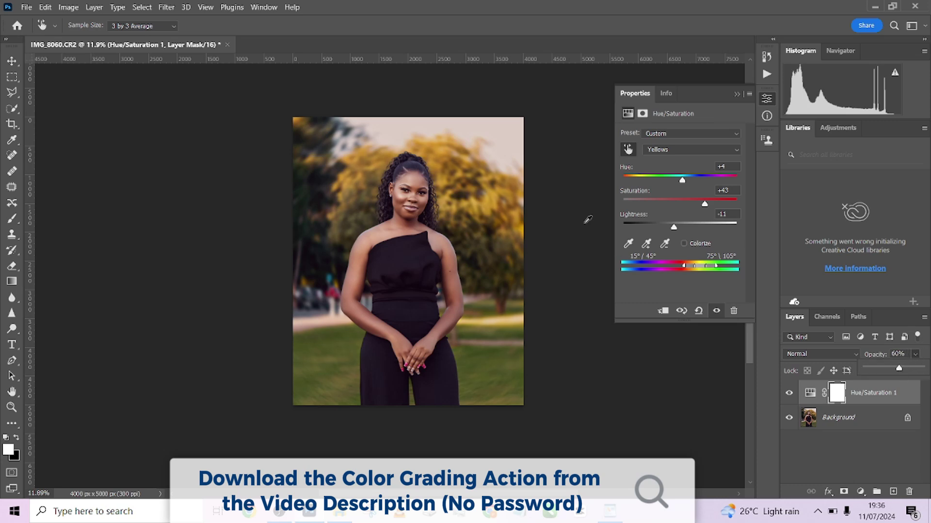
- Flatten the image to merge the Hue/Saturation adjustment into the photo
right_click(884, 425)
key("w")
key("Escape")
scroll(413, 213, "up", 5)
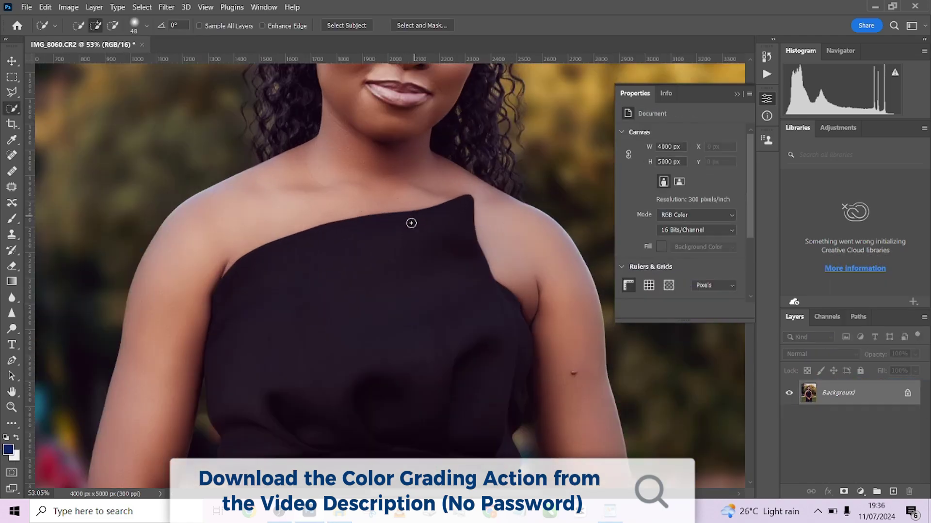
scroll(413, 220, "down", 4)
scroll(414, 226, "up", 4)
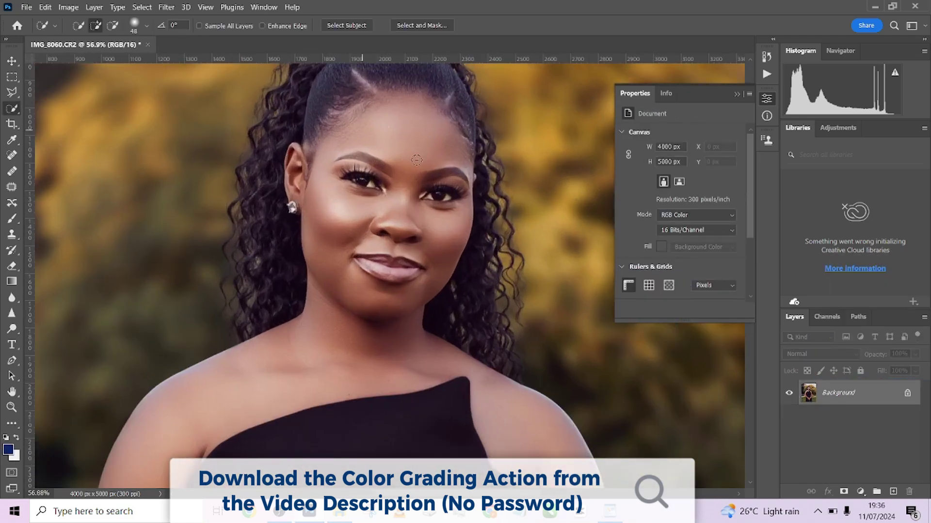
scroll(417, 170, "down", 3)
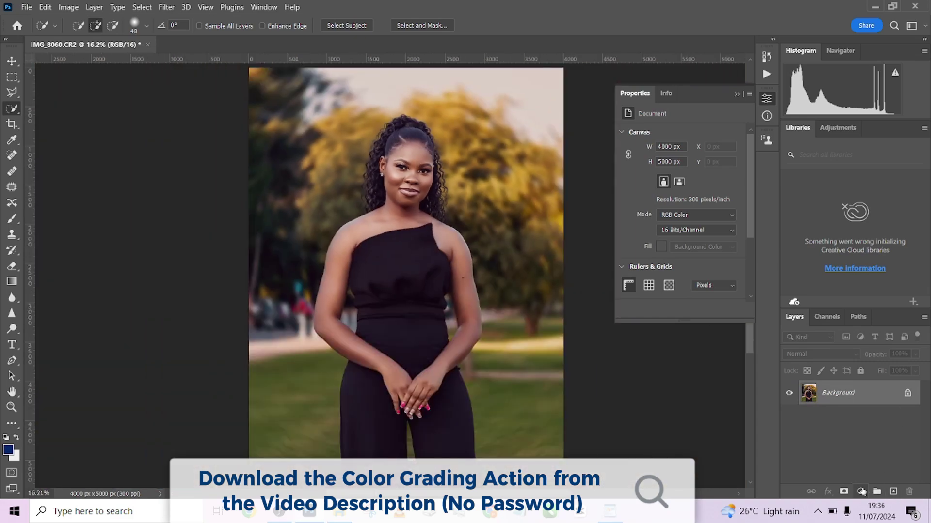
- Add a warm orange-brown (#b36d22) Solid Color fill layer and hide it
left_click(860, 491)
left_click(861, 280)
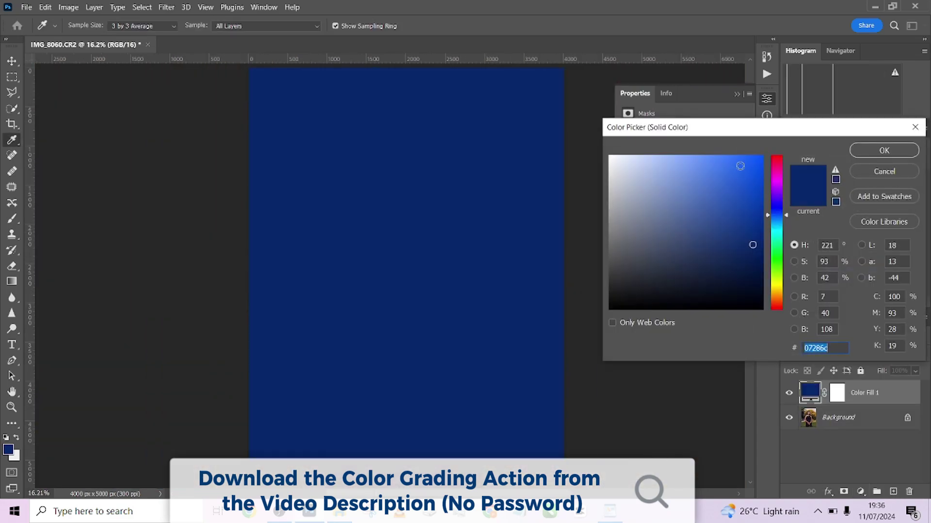
left_click_drag(778, 308, 780, 300)
mouse_move(701, 206)
left_mouse_down()
mouse_move(711, 195)
mouse_move(733, 201)
left_mouse_up()
left_click(884, 151)
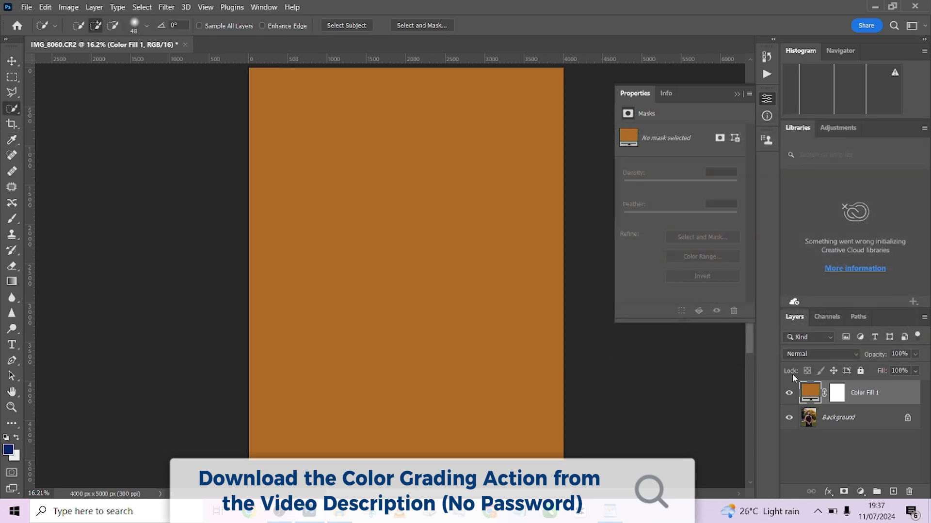
left_click(789, 393)
- Duplicate the Background into a Background copy layer and give it a white mask
left_click_drag(866, 419, 824, 420)
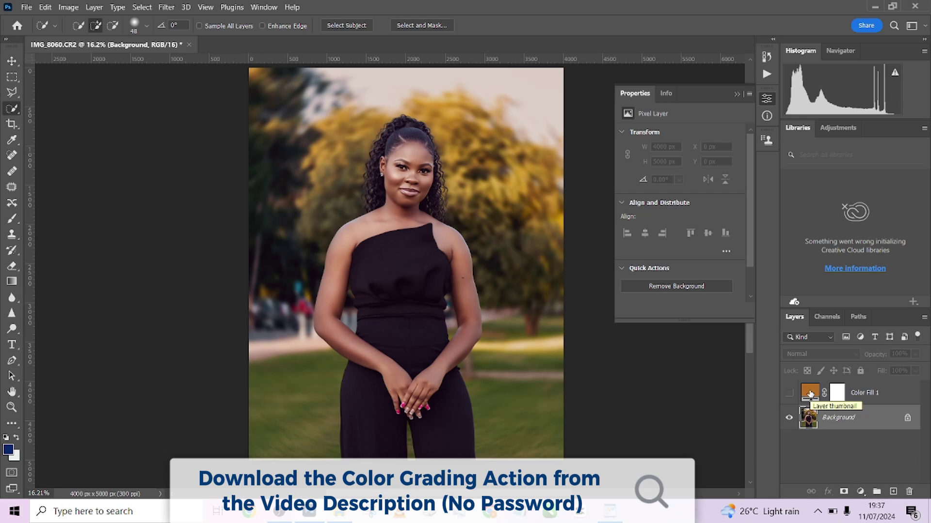
left_click_drag(839, 418, 893, 492)
left_click(843, 493)
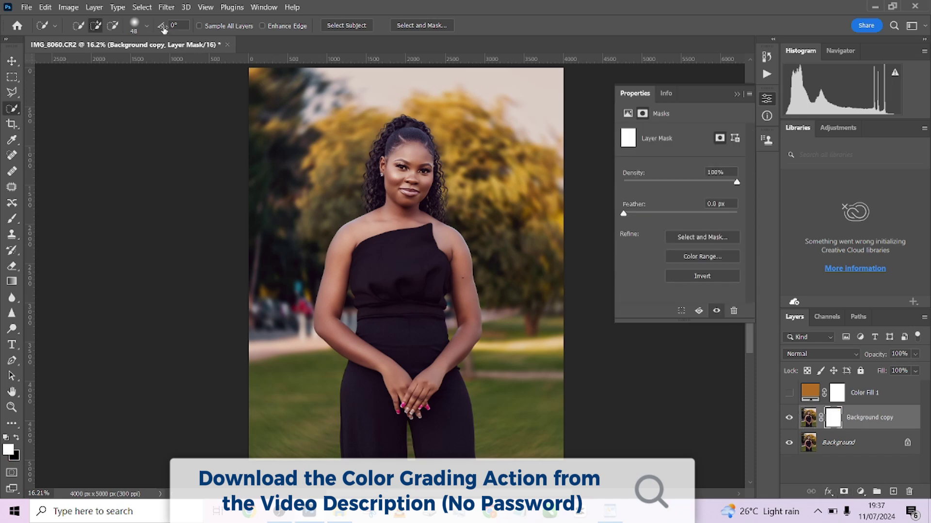
- Try Select > Focus Area and Select > Color Range, cancelling both
left_click(142, 6)
left_click(160, 129)
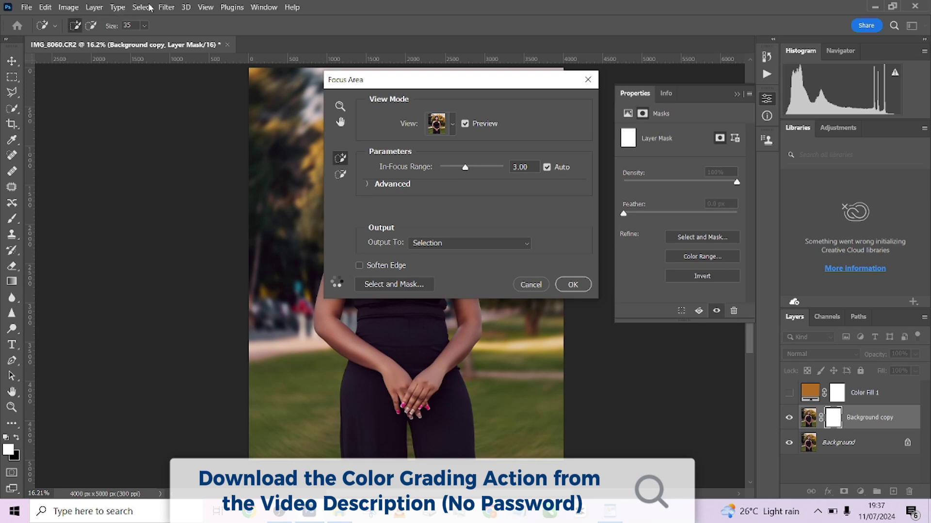
key("Escape")
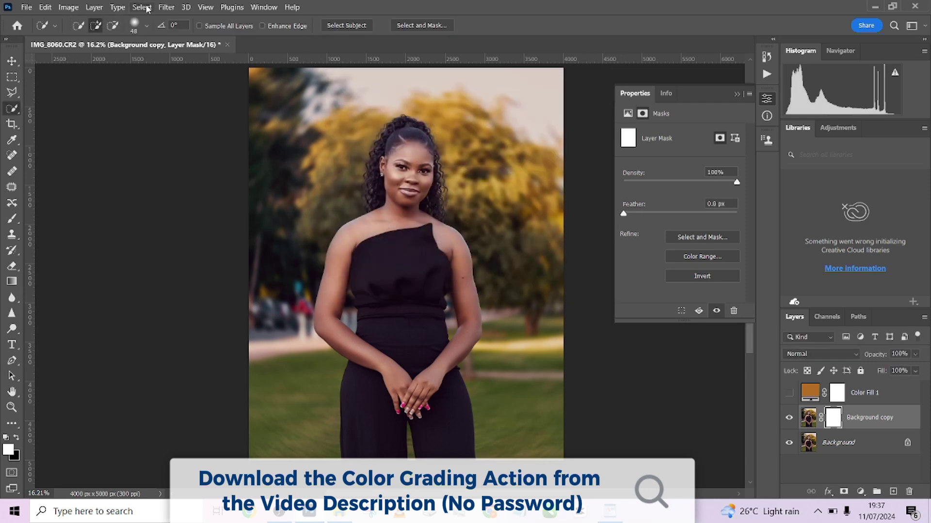
left_click(143, 7)
left_click(160, 119)
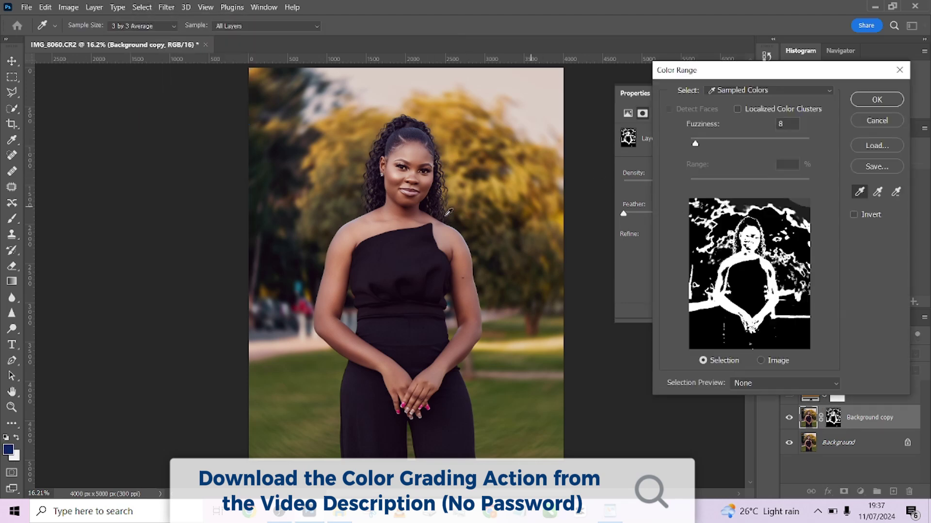
left_click(879, 121)
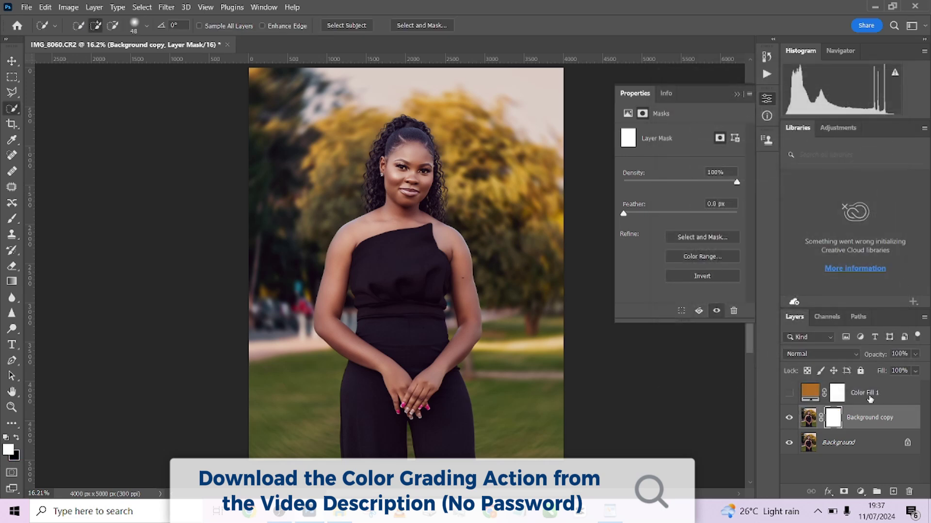
- Discard the copy's mask, copy the selected woman onto Layer 1, and delete Background copy
left_click_drag(832, 418, 909, 492)
left_click(538, 204)
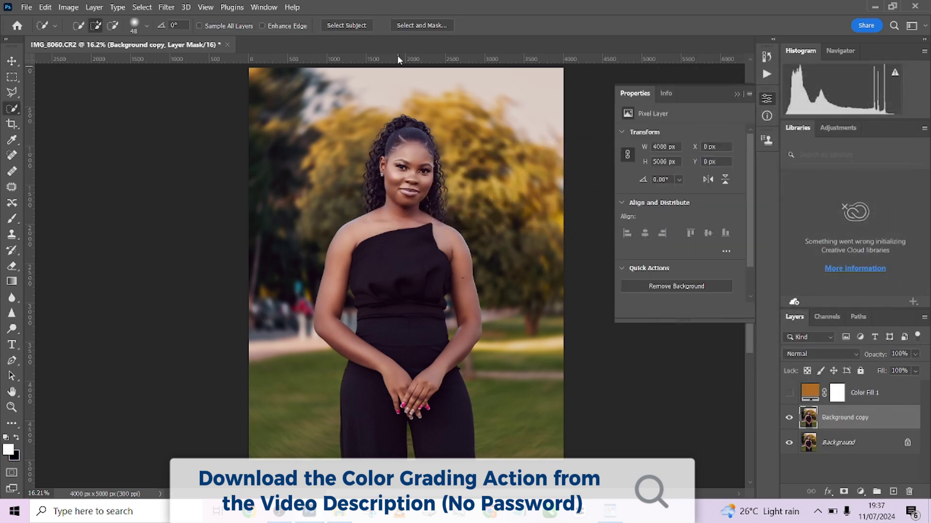
left_click(346, 25)
right_click(435, 214)
left_click(468, 307)
left_click_drag(891, 444, 910, 492)
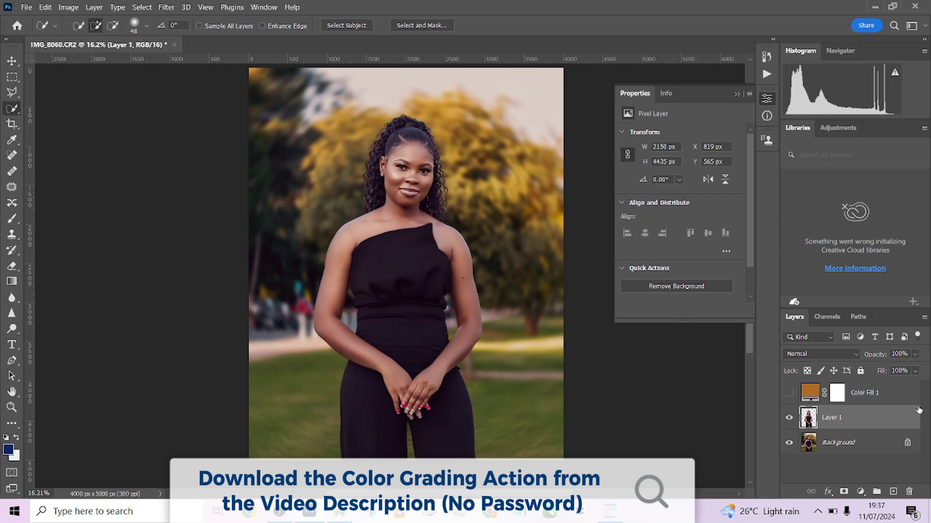
- Mask Layer 1 with a Color Range selection of the skin tones
left_click(844, 491)
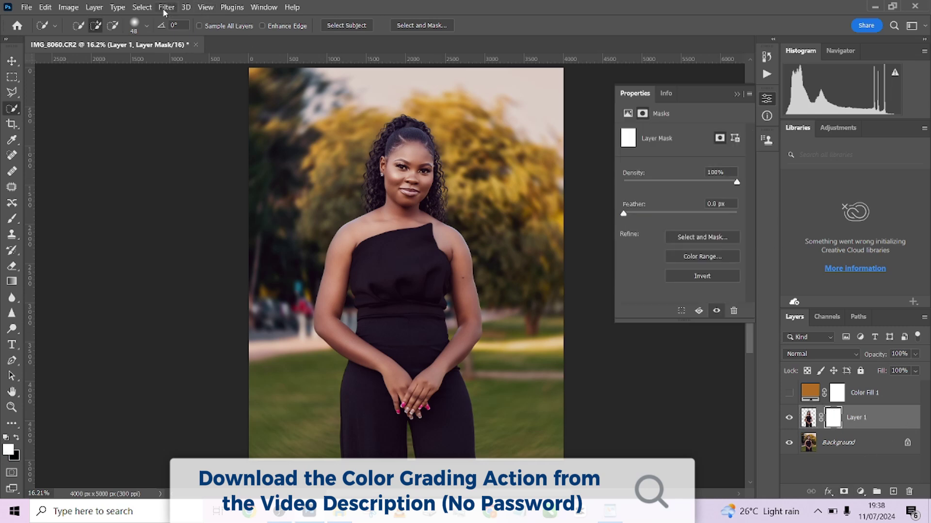
left_click(142, 7)
left_click(175, 118)
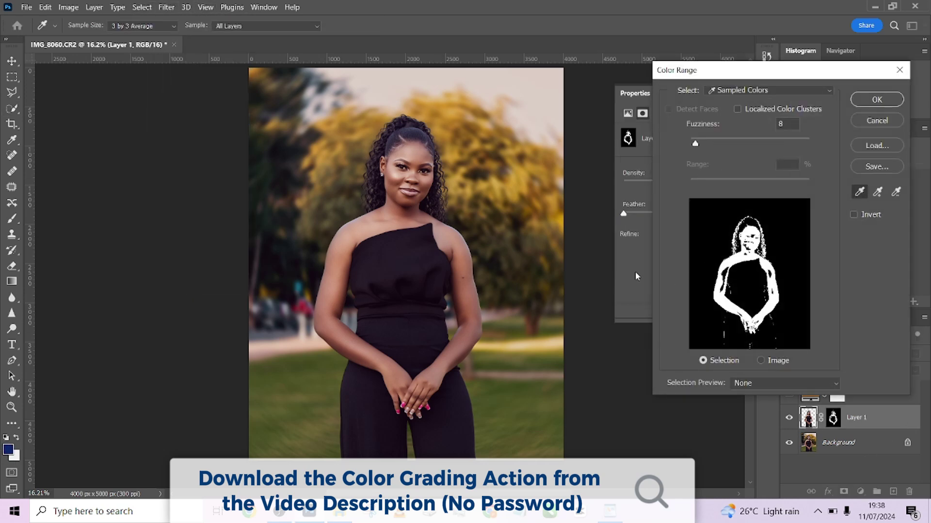
left_click(877, 191)
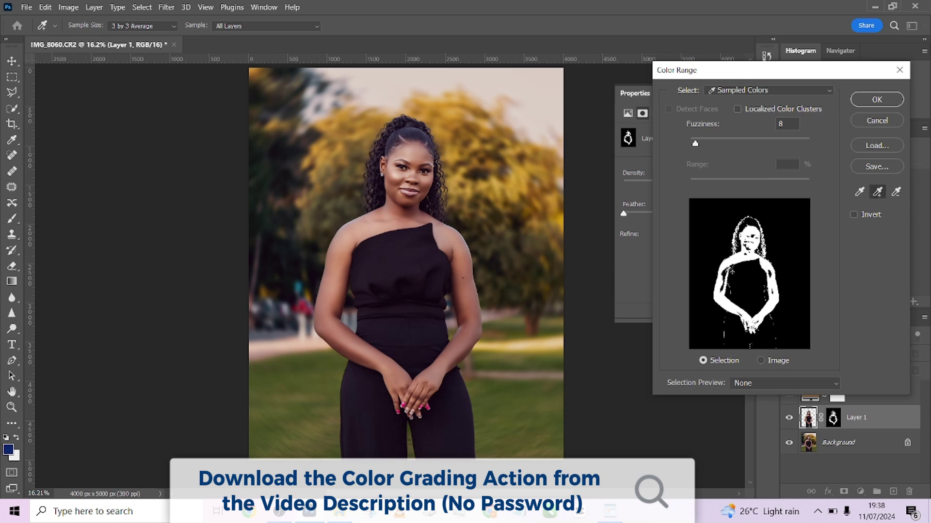
left_click(725, 278)
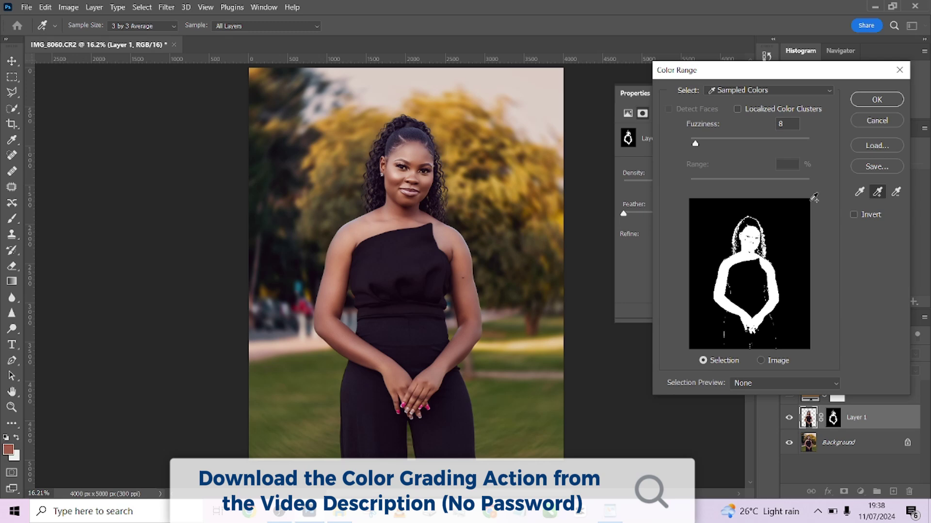
left_click(875, 99)
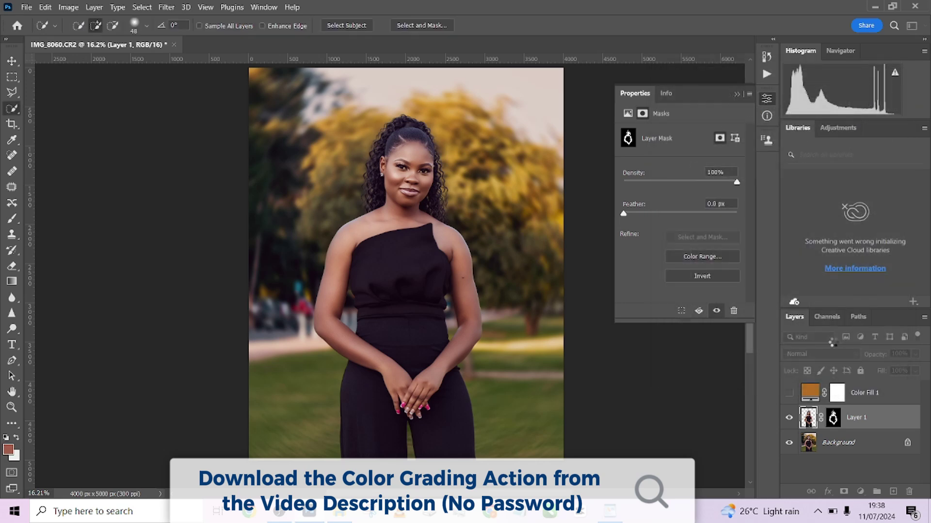
- Move the skin mask onto Color Fill 1, show it in Color blend mode at 42% opacity
left_click_drag(834, 418, 836, 393)
left_click(790, 393)
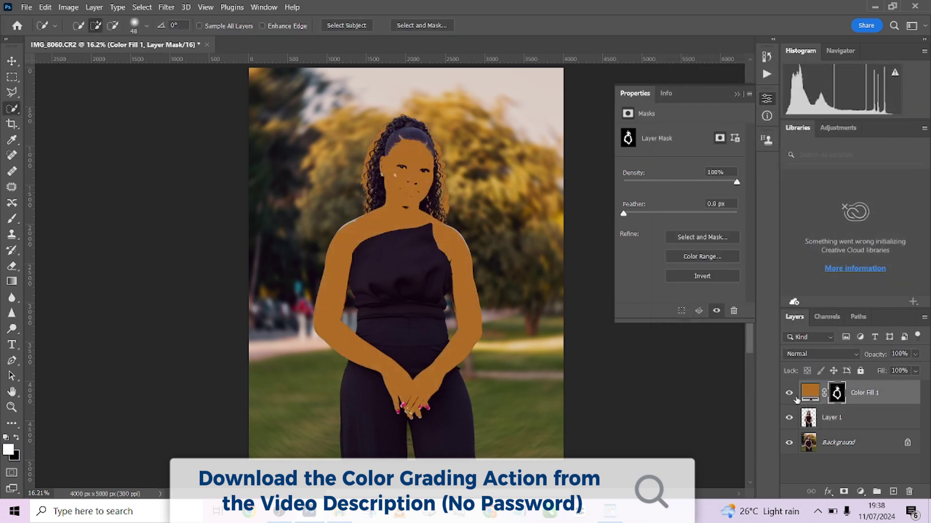
left_click(809, 392)
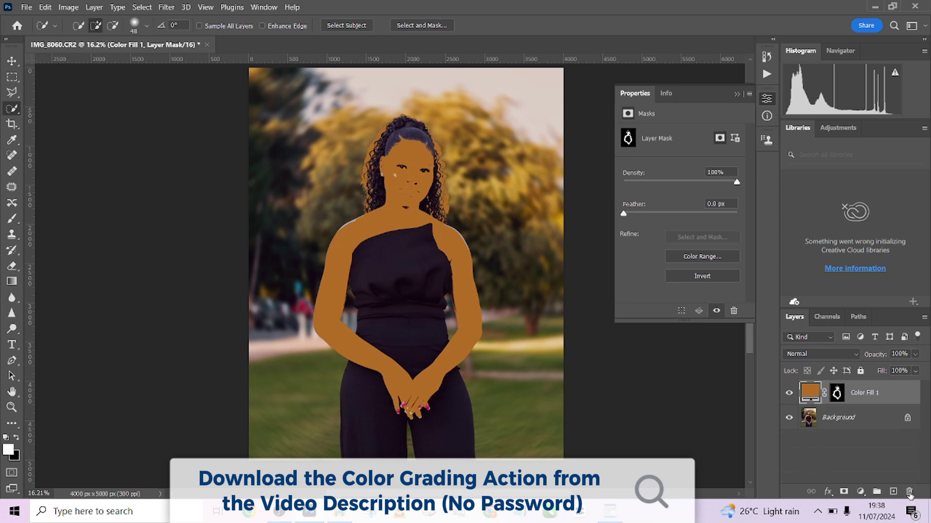
left_click(819, 354)
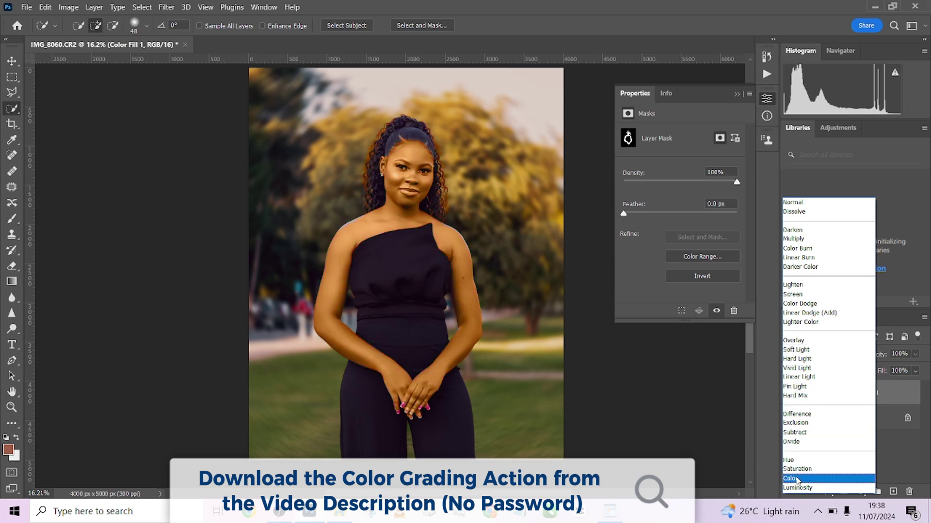
left_click(797, 479)
left_click_drag(915, 353, 896, 368)
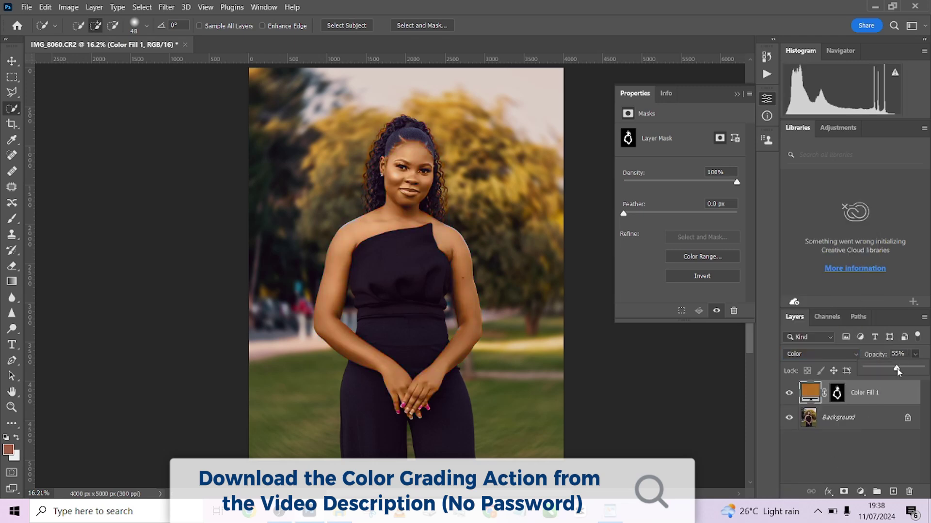
- Select the Color Fill 1 mask and set up a black brush at 100% flow
left_click(837, 394)
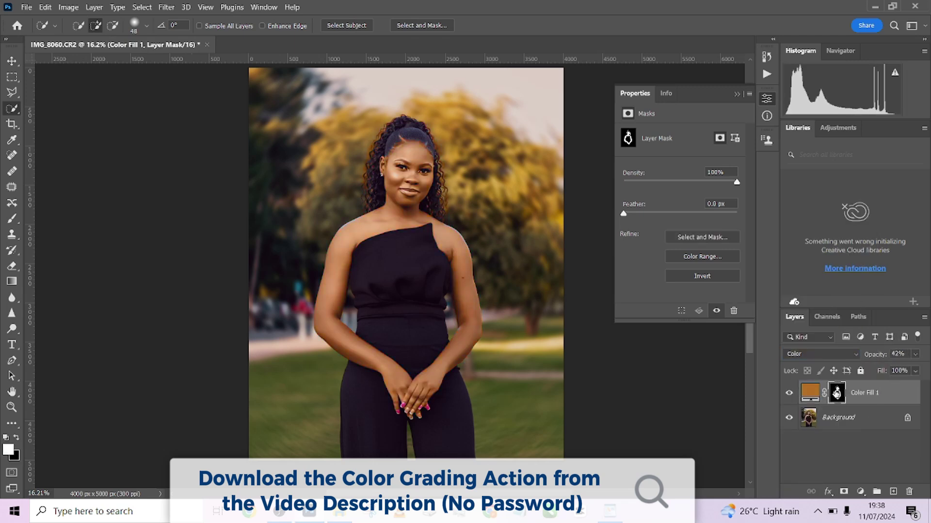
key("b")
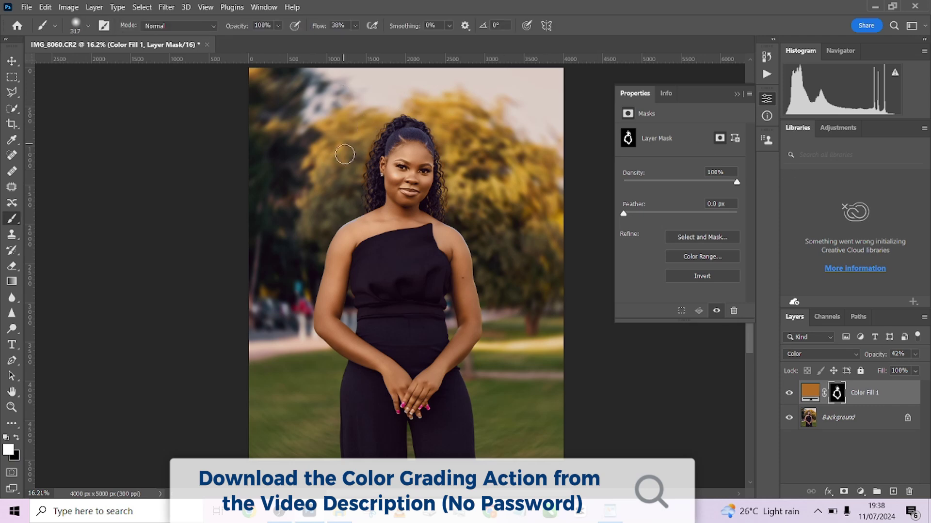
key("x")
left_click_drag(318, 29, 347, 29)
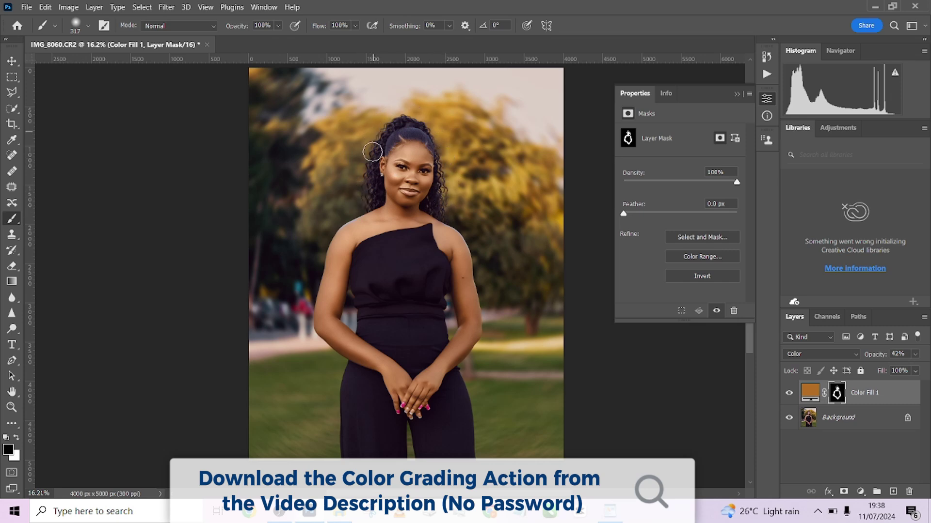
- Lower the tint's fill to 57% and switch to a white 117-pixel brush
left_click(915, 371)
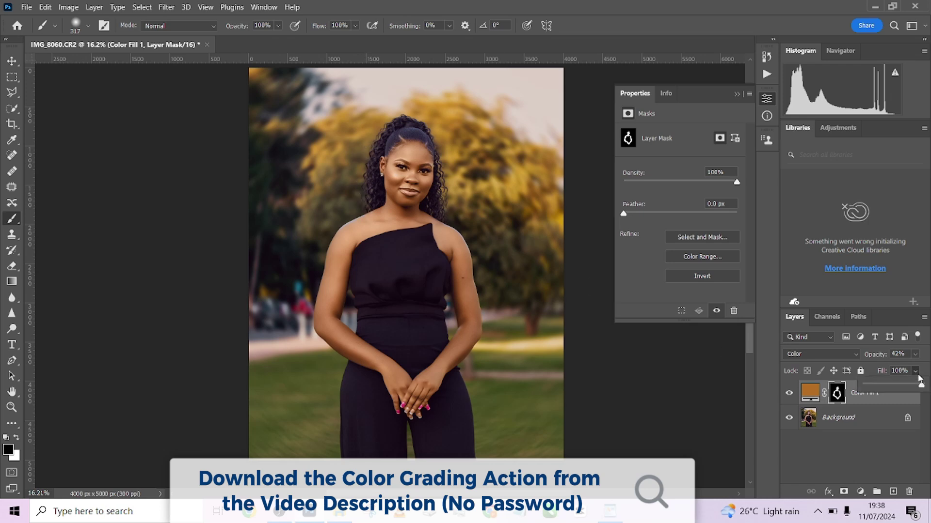
left_click_drag(915, 385, 903, 385)
scroll(493, 255, "up", 3)
scroll(423, 254, "up", 3)
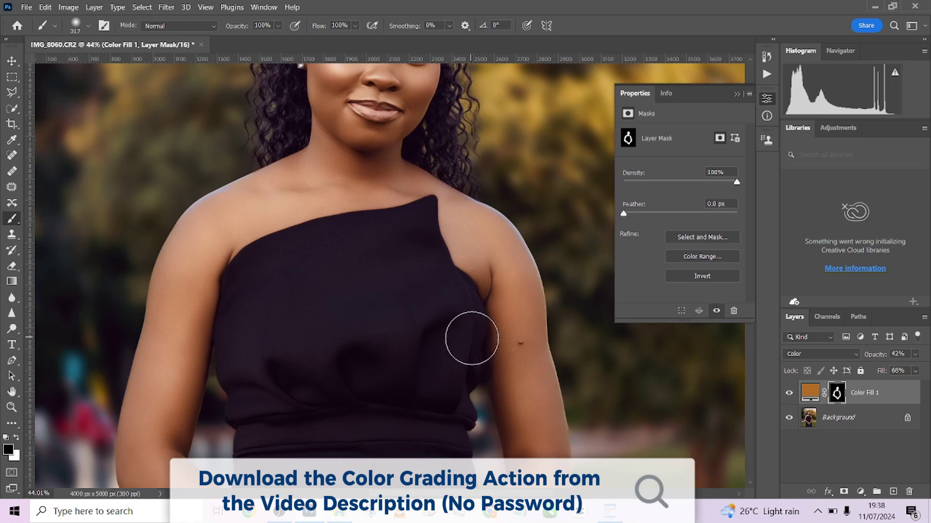
key("x")
left_click_drag(544, 322, 533, 322)
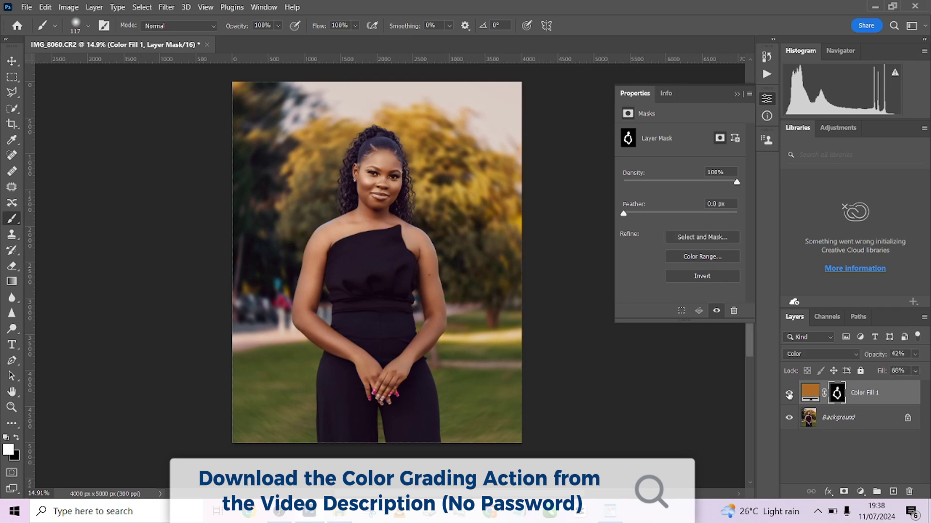
left_click(915, 371)
left_click_drag(905, 386, 898, 386)
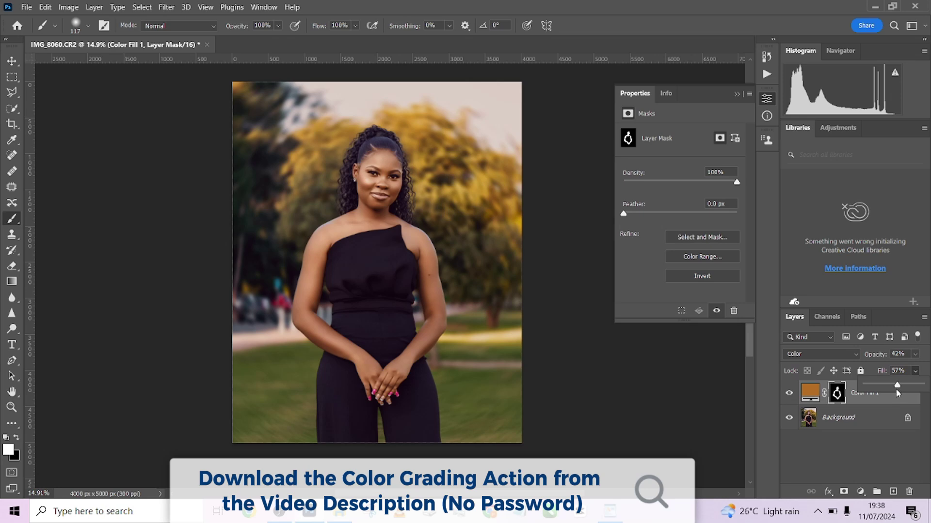
- Duplicate Color Fill 1 and lower the copy's opacity to 37%
key("ctrl+j")
left_click(805, 354)
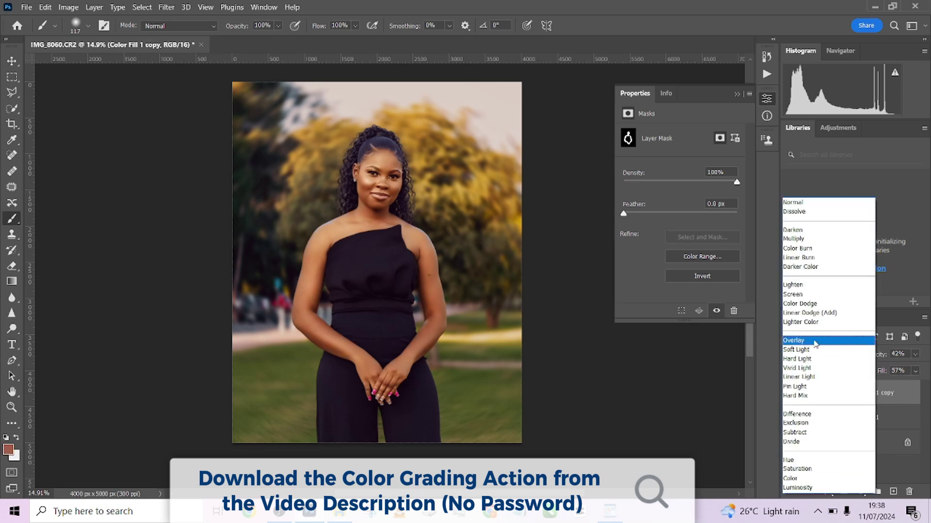
left_click(804, 354)
left_click(915, 354)
left_click_drag(899, 369, 887, 371)
- Set the copy's blend mode to Multiply and its fill to 48%
left_click(805, 352)
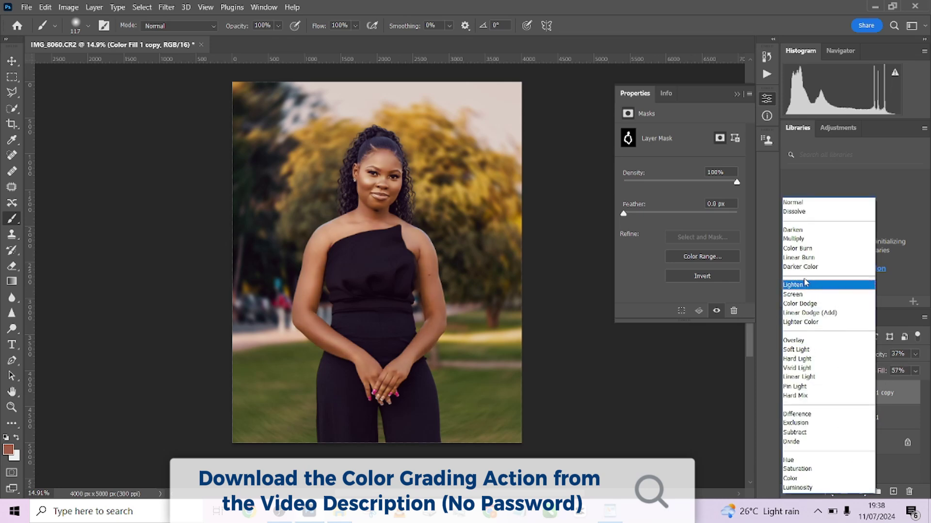
left_click(793, 239)
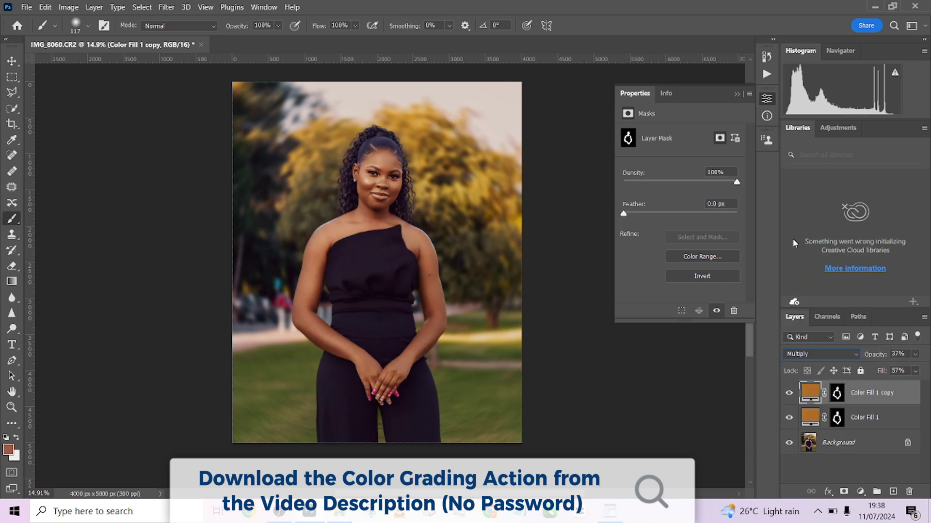
left_click(788, 394)
left_click(788, 394)
left_click(915, 371)
left_click_drag(898, 386, 893, 390)
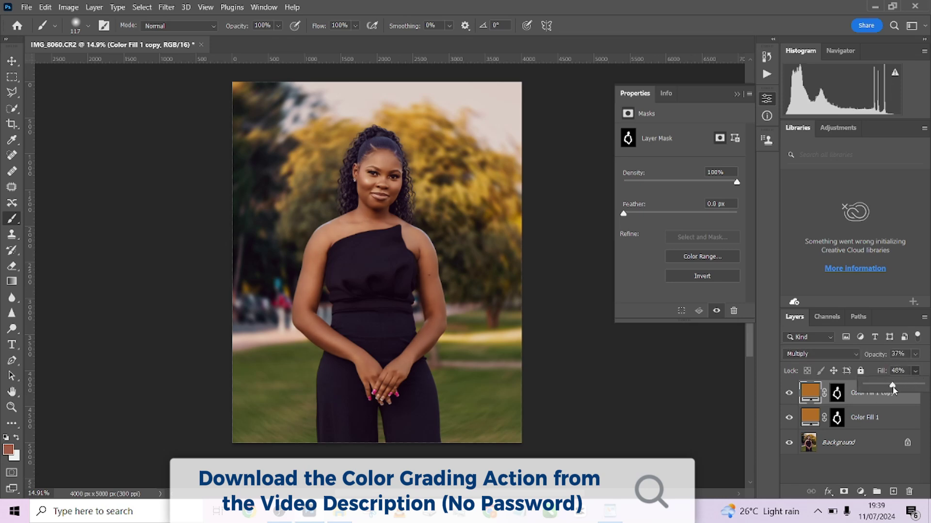
- Select both orange tint layers and group them into Group 1
left_click(904, 421)
left_click(915, 371)
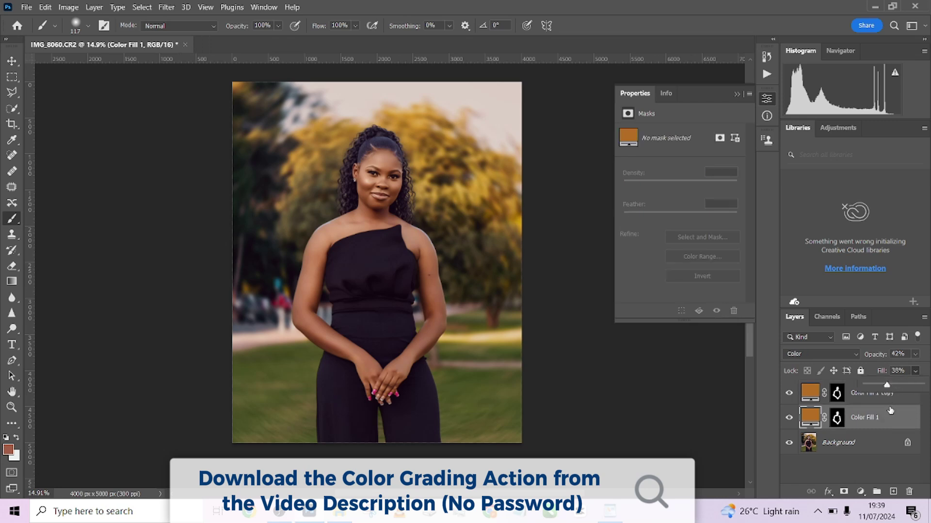
left_click(903, 397)
left_click(903, 397, "shift")
key("ctrl+g")
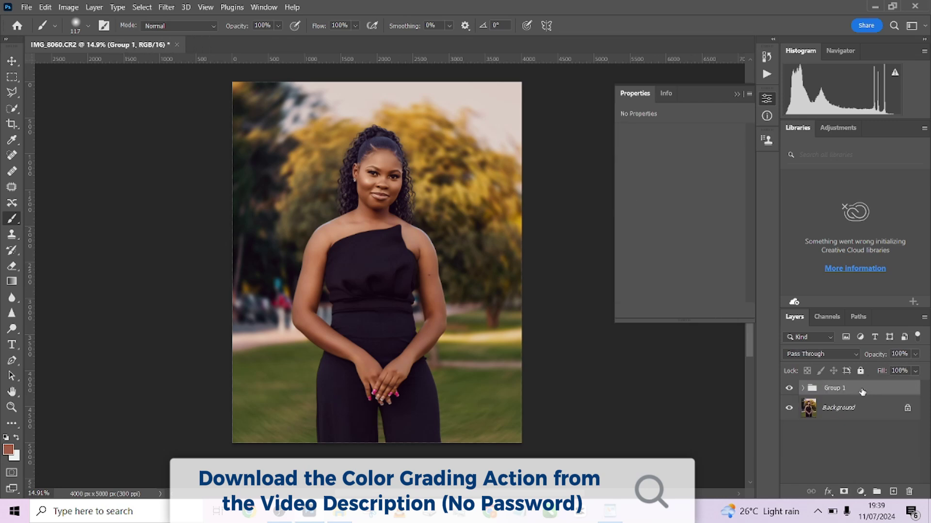
left_click(788, 389)
left_click(788, 388)
- Lower Group 1's opacity to about 71%
scroll(419, 202, "up", 5)
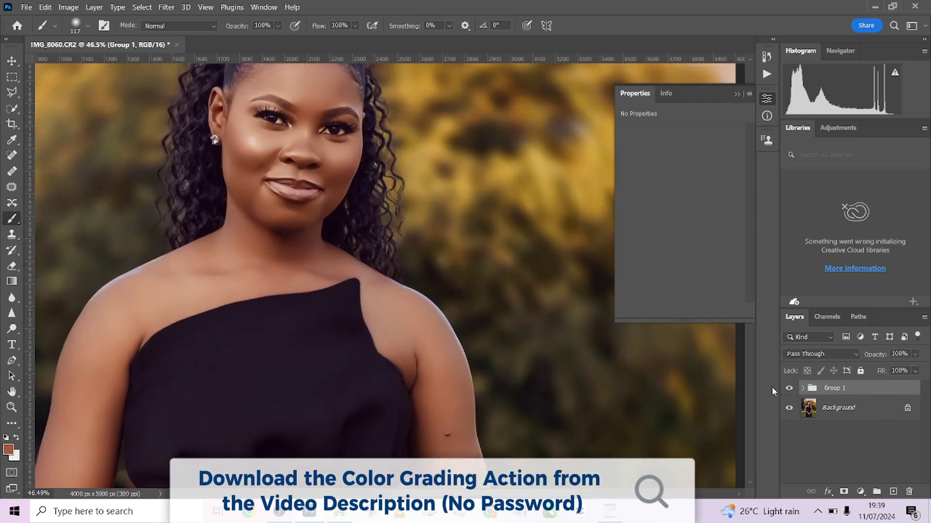
left_click(788, 389)
left_click(788, 388)
left_click(913, 370)
left_click_drag(910, 369, 905, 372)
scroll(473, 228, "down", 6)
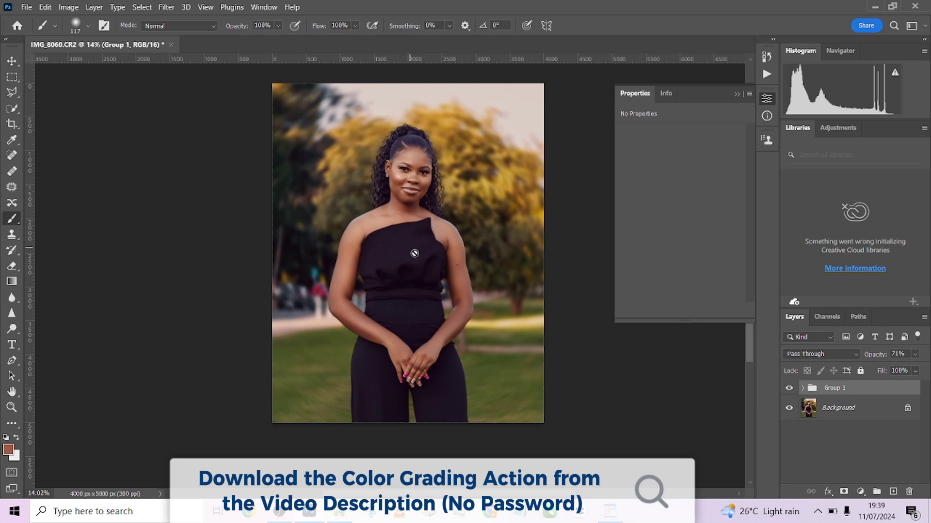
- Flatten the image and open the Camera Raw filter
right_click(864, 409)
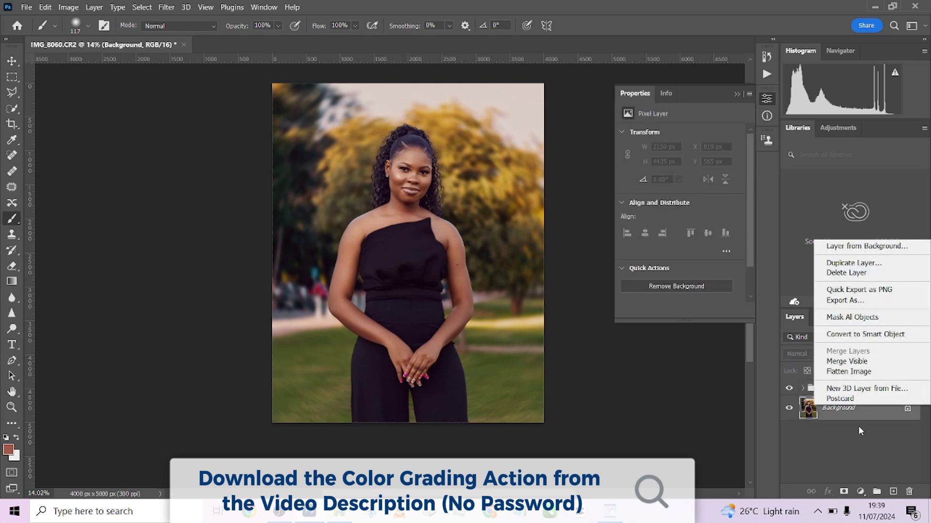
left_click(848, 428)
left_click(166, 7)
left_click(192, 89)
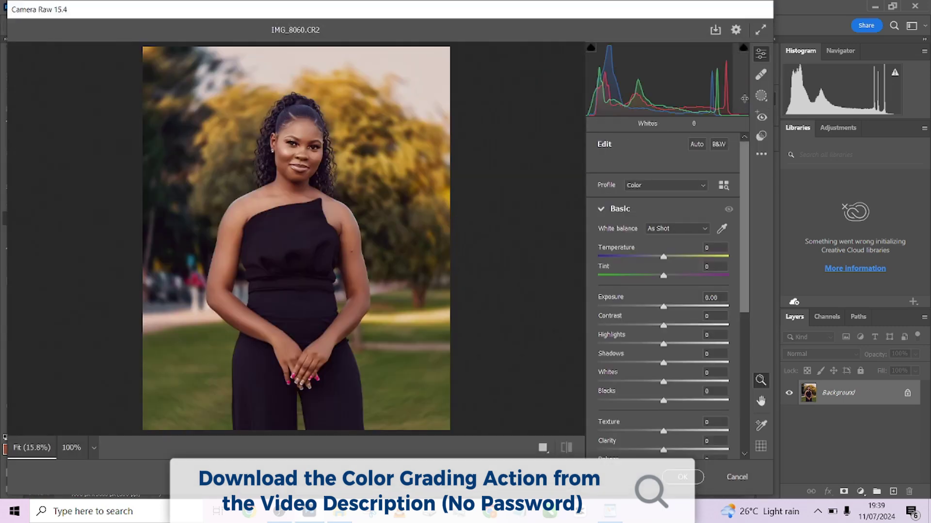
- Mask the background and set its Exposure to -0.70 and Highlights to +71
left_click(761, 96)
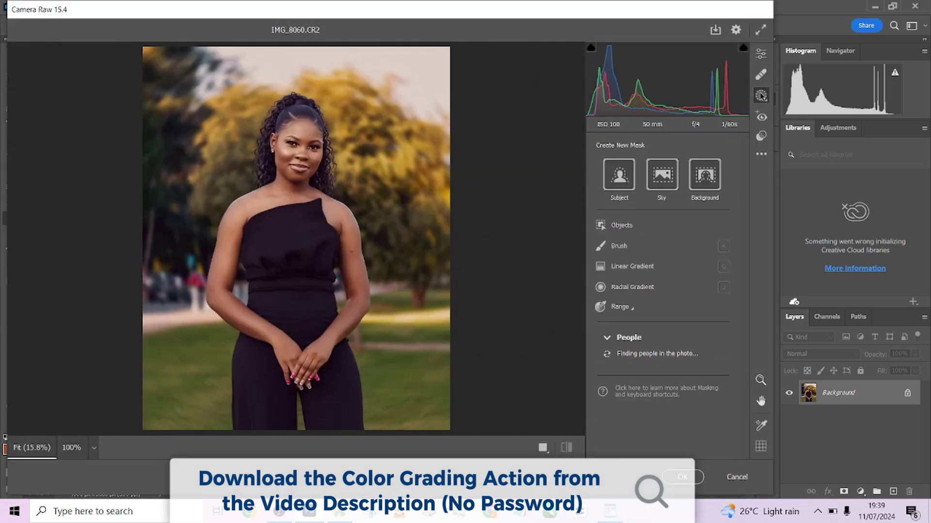
left_click(709, 179)
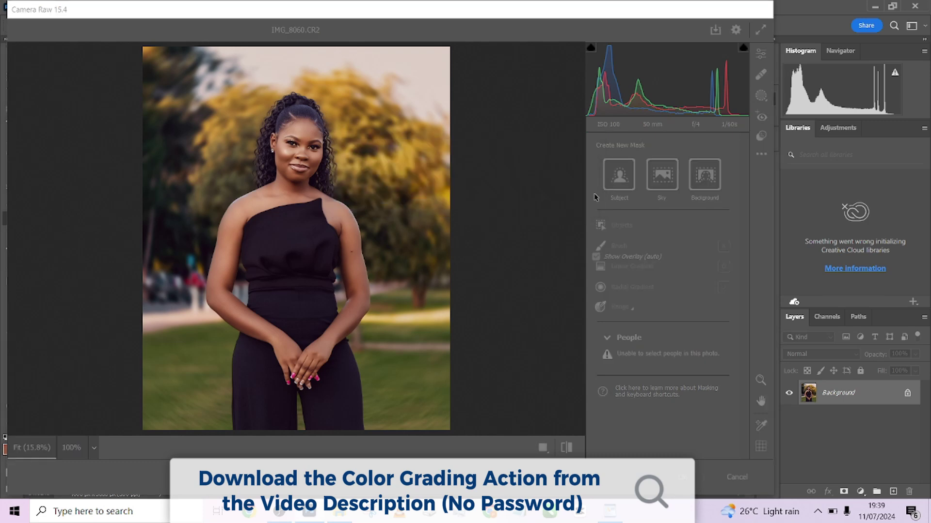
scroll(679, 360, "down", 3)
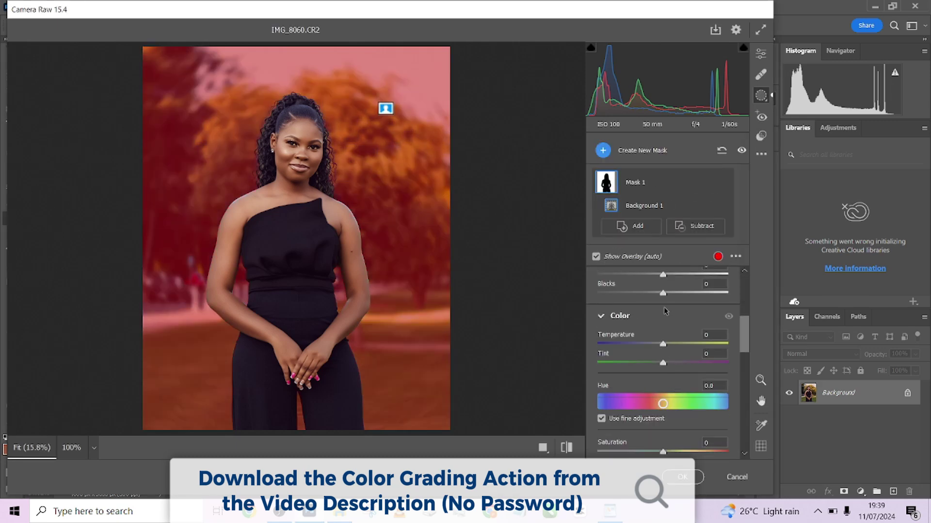
scroll(664, 323, "up", 2)
scroll(664, 323, "up", 2)
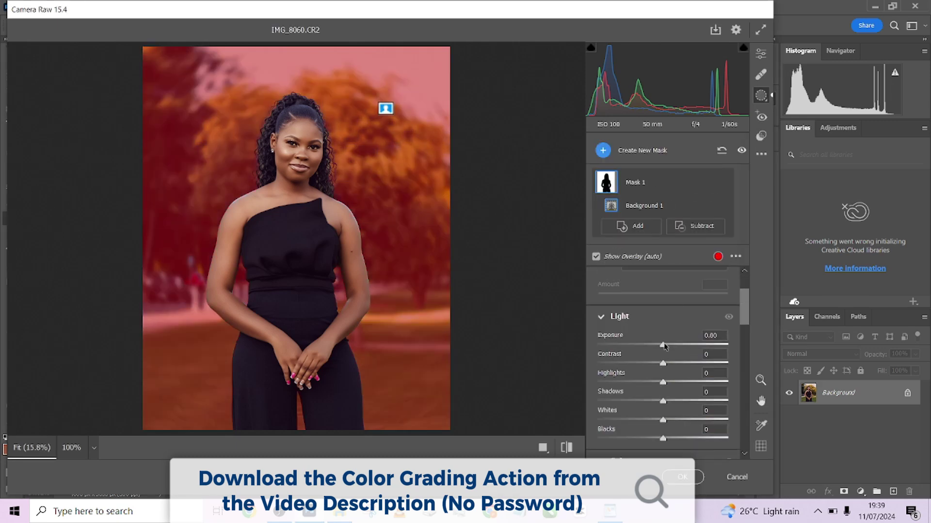
left_click_drag(662, 345, 650, 361)
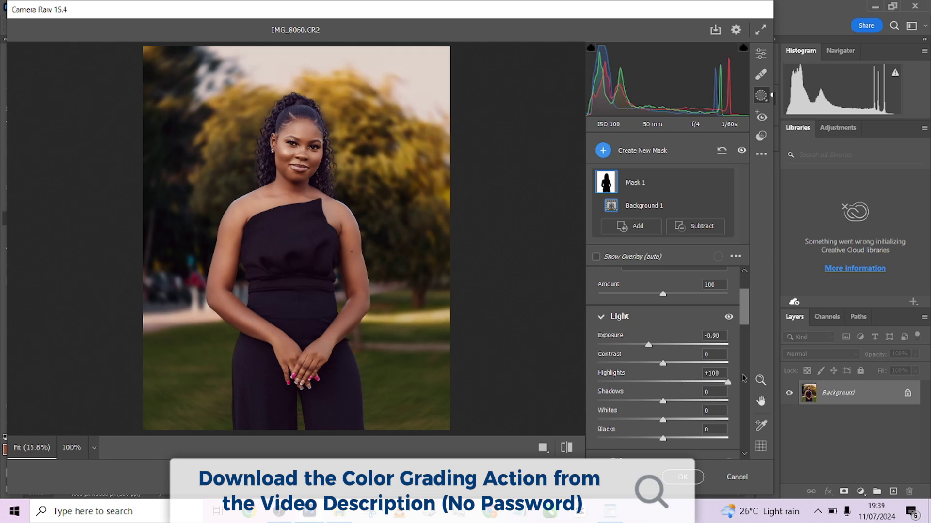
mouse_move(711, 383)
left_mouse_down()
mouse_move(564, 387)
mouse_move(727, 382)
mouse_move(709, 388)
left_mouse_up()
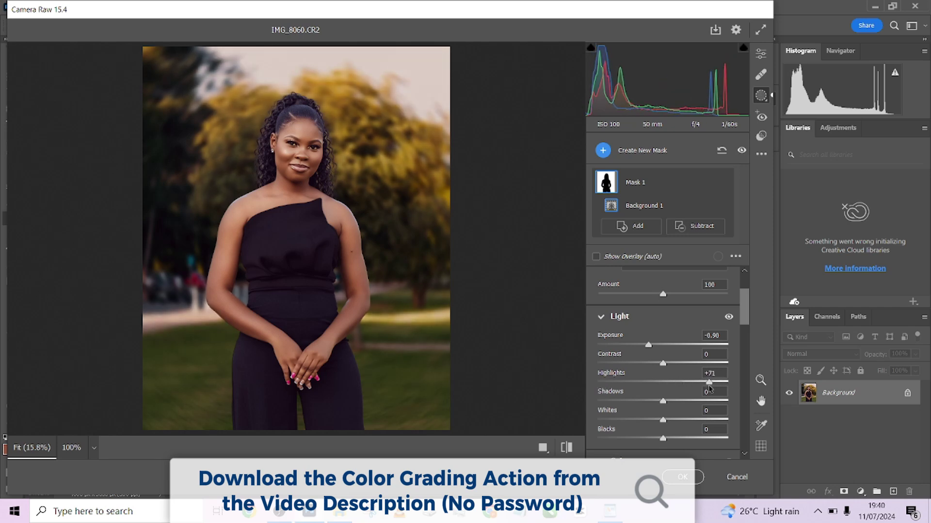
left_click_drag(650, 345, 653, 356)
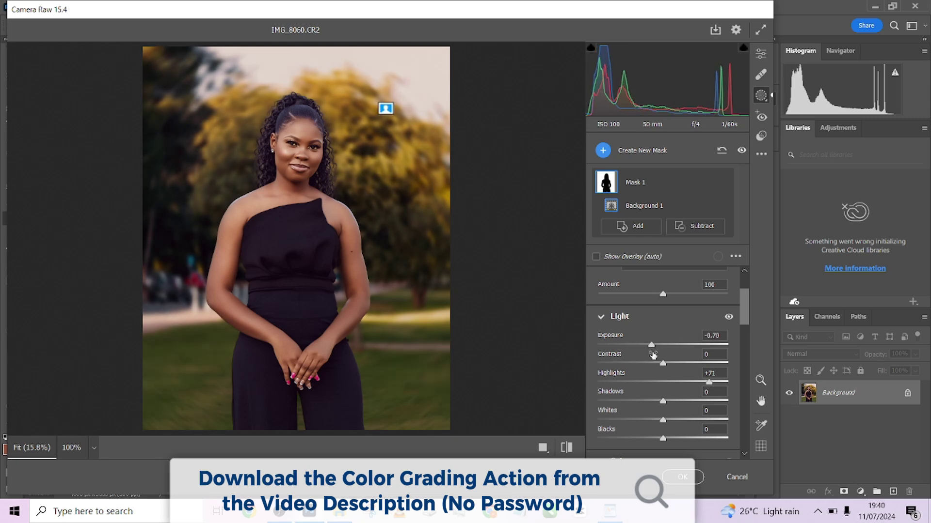
- Set the global Basic sliders to Highlights +18, Shadows +1 and Temperature -7
left_click(761, 54)
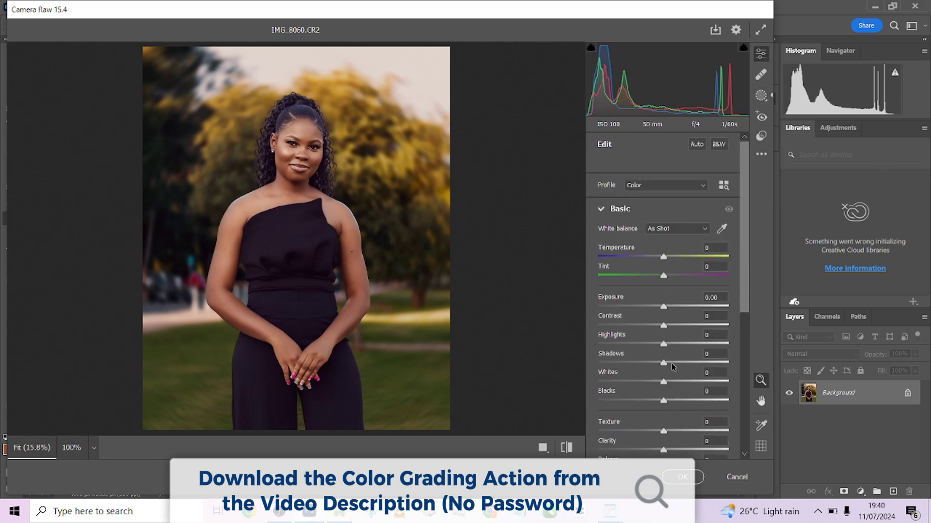
left_click_drag(671, 365, 675, 334)
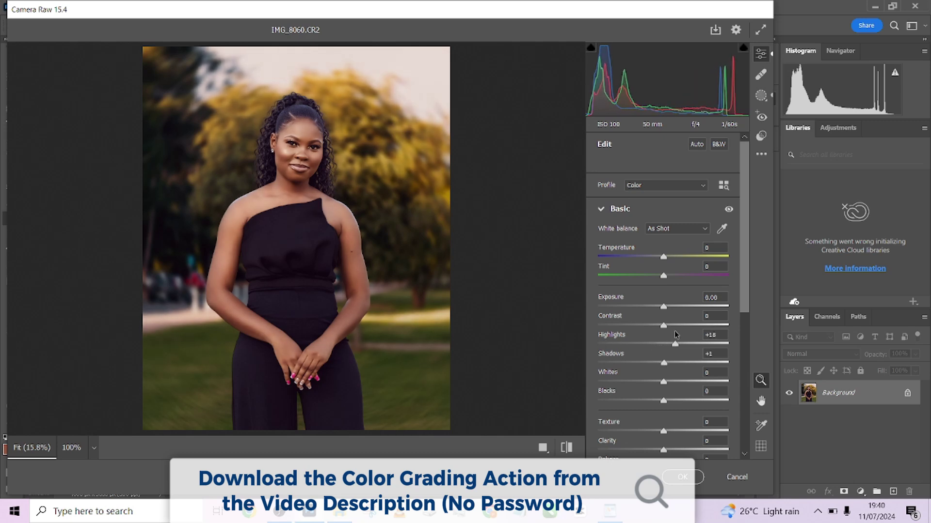
left_click_drag(663, 257, 657, 263)
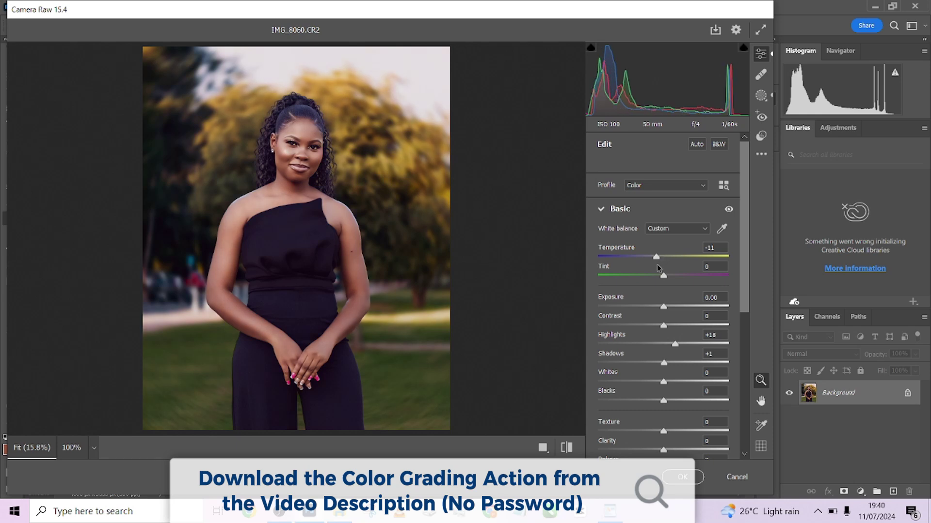
left_click(282, 170)
left_click(282, 170)
left_click_drag(392, 254, 322, 215)
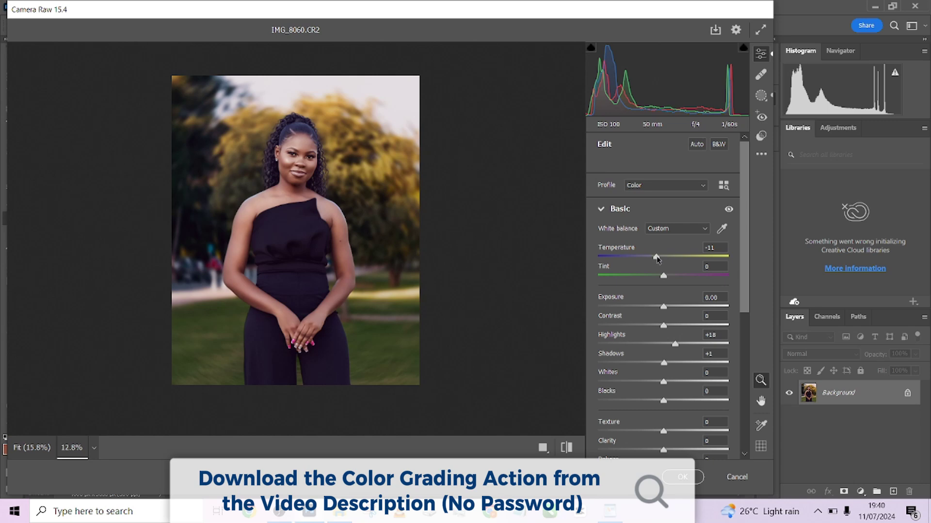
left_click_drag(656, 257, 659, 257)
left_click(317, 168)
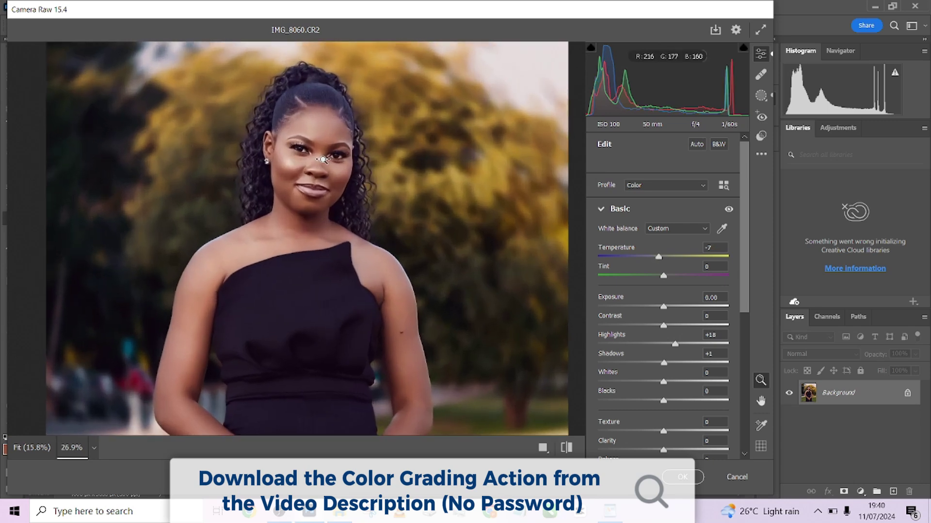
left_click(317, 168, "alt")
scroll(619, 423, "down", 6)
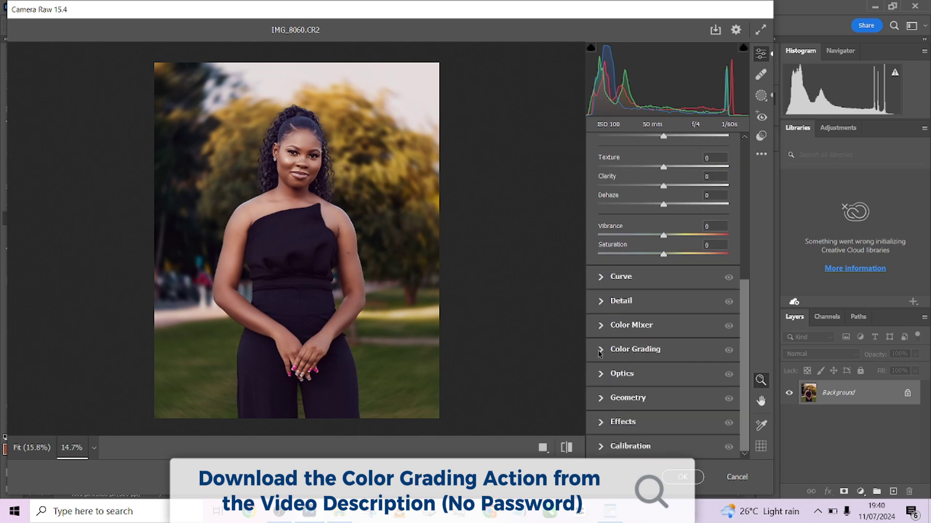
- Darken the photo's edges with a -51 vignette and nudge the temperature slightly cooler
left_click(608, 423)
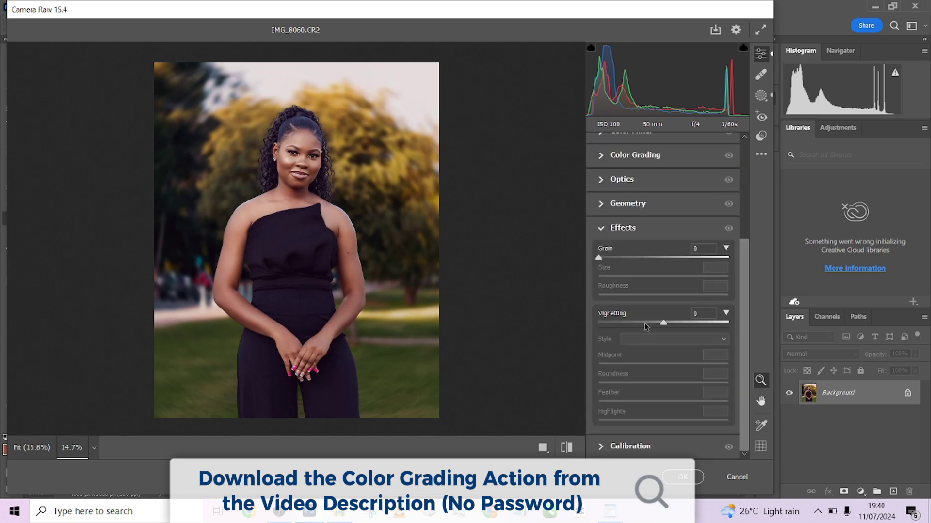
left_click_drag(645, 324, 630, 324)
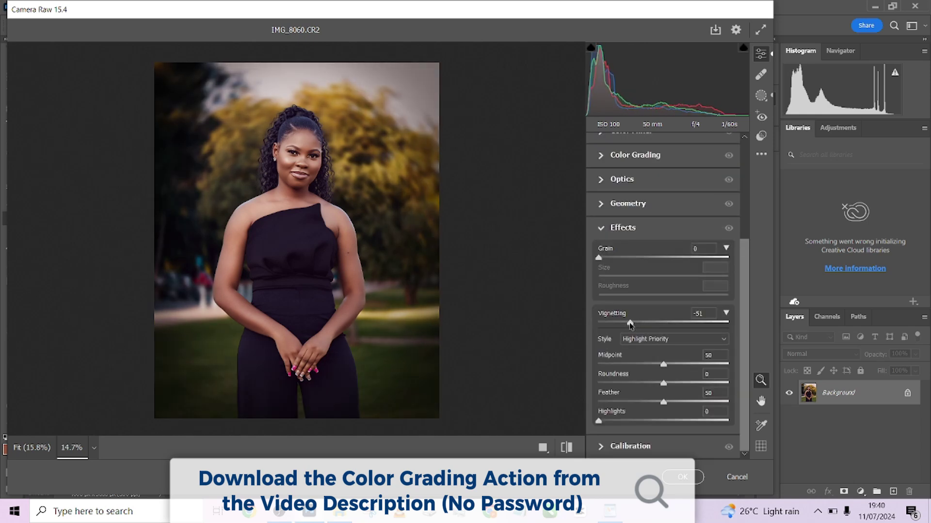
scroll(651, 275, "up", 5)
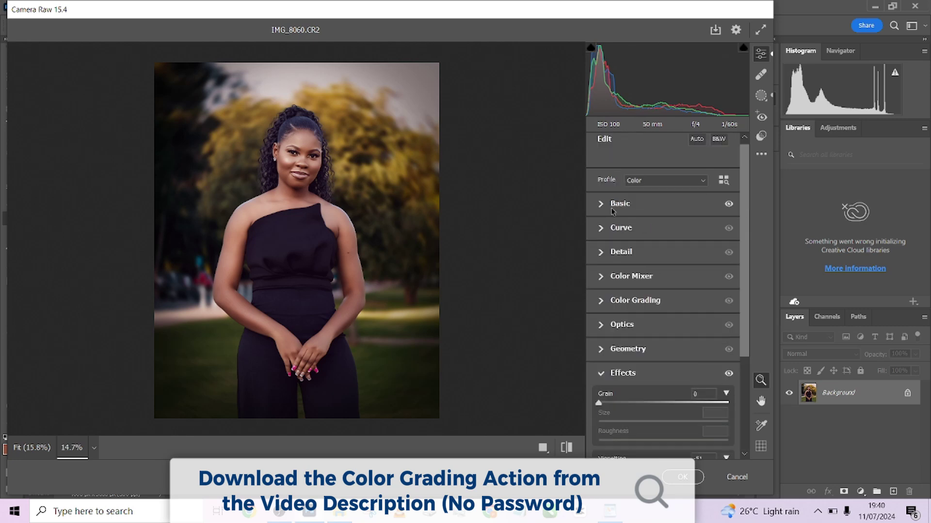
left_click(601, 204)
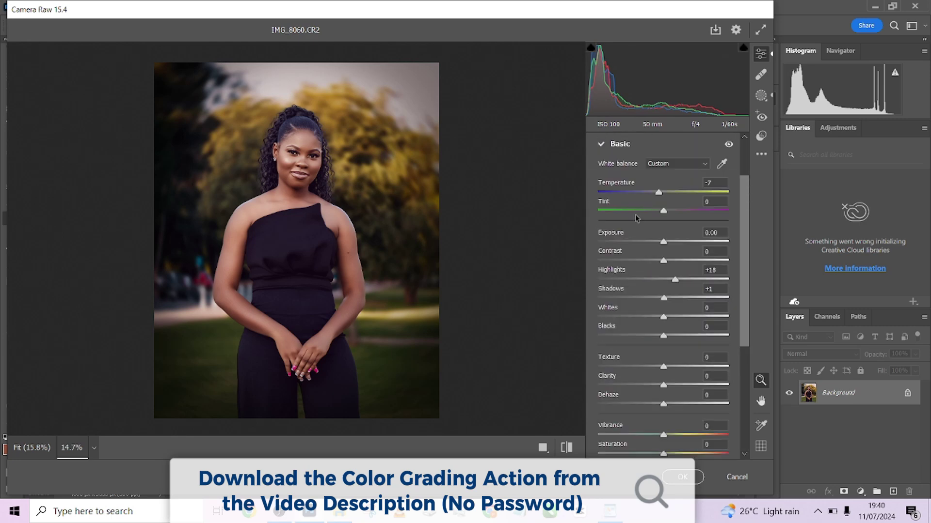
left_click_drag(658, 193, 657, 192)
- Boost the Calibration Blue primary saturation to +37
scroll(368, 156, "up", 3)
scroll(400, 158, "down", 3)
scroll(655, 379, "down", 5)
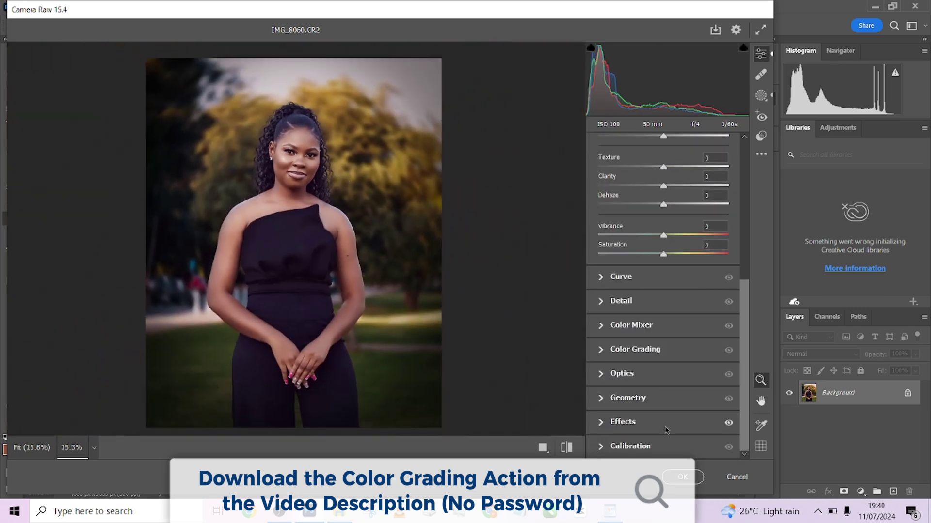
left_click(659, 451)
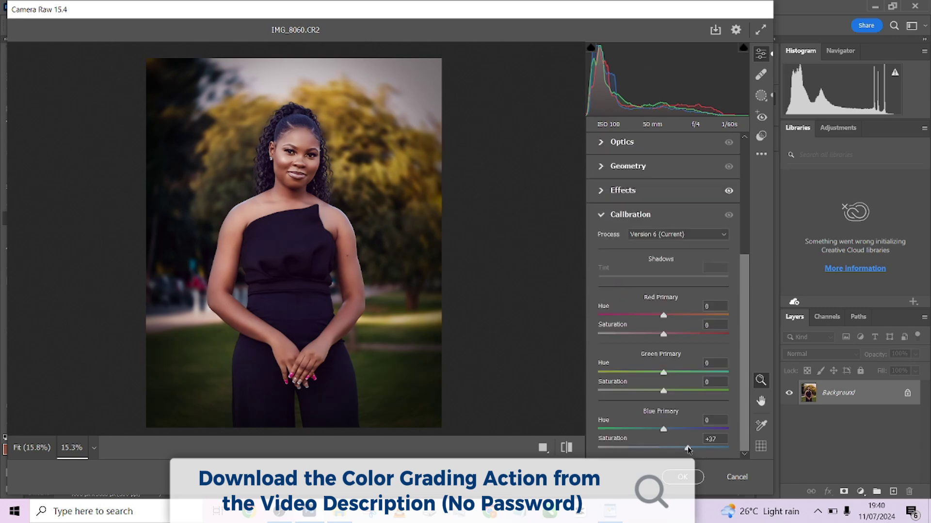
scroll(655, 303, "up", 2)
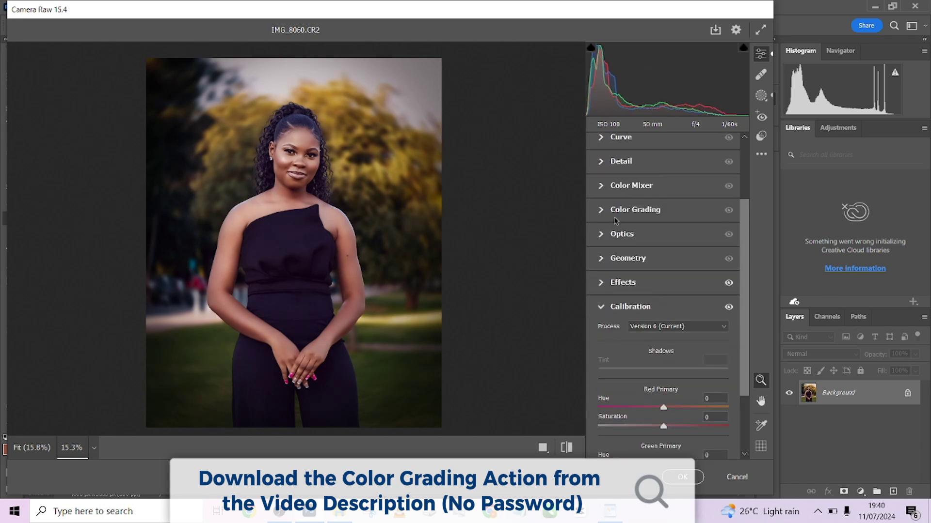
- Shift the Color Mixer hues to Greens -100 and Yellows -53, then apply the raw edits
left_click(607, 186)
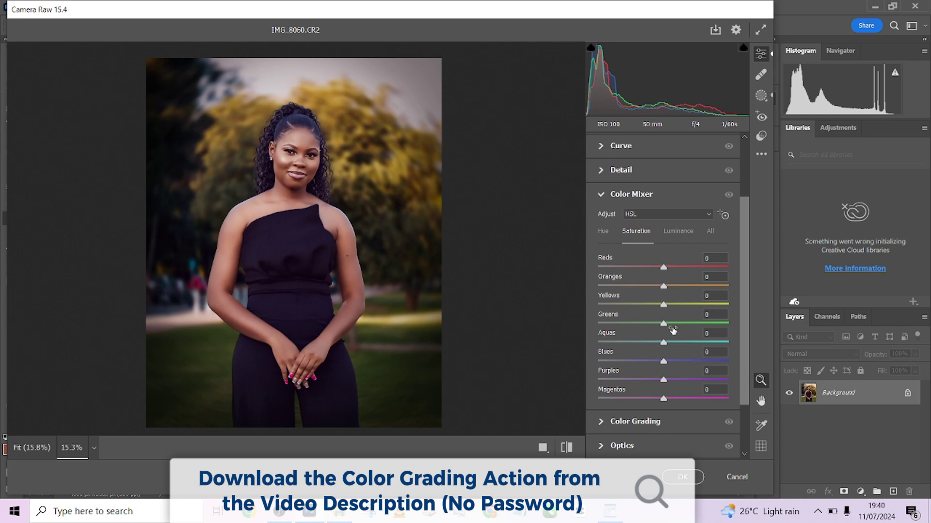
left_click_drag(664, 323, 735, 320)
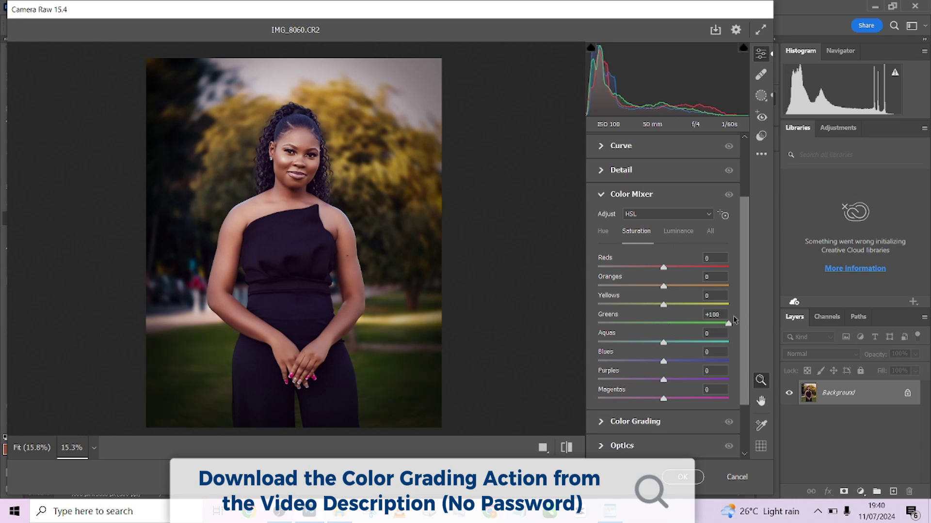
left_click(604, 231)
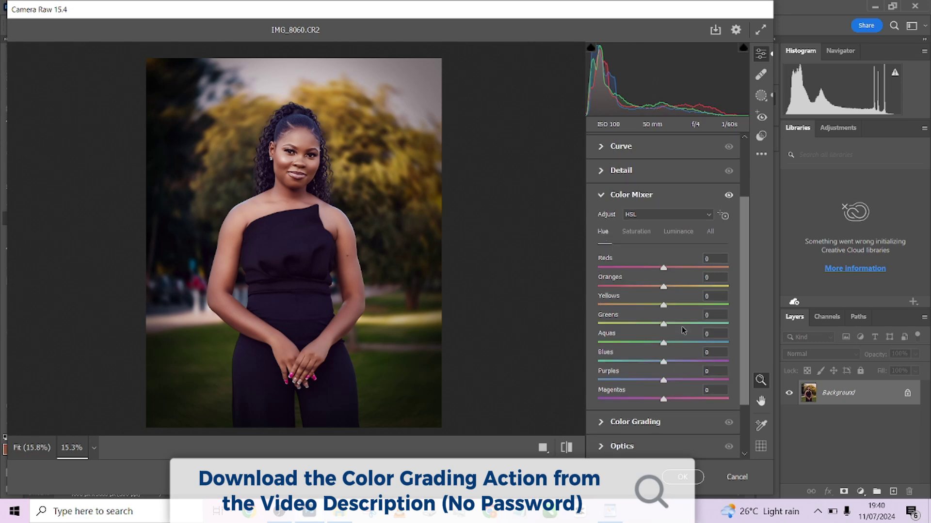
left_click_drag(712, 323, 576, 320)
left_click_drag(664, 306, 627, 312)
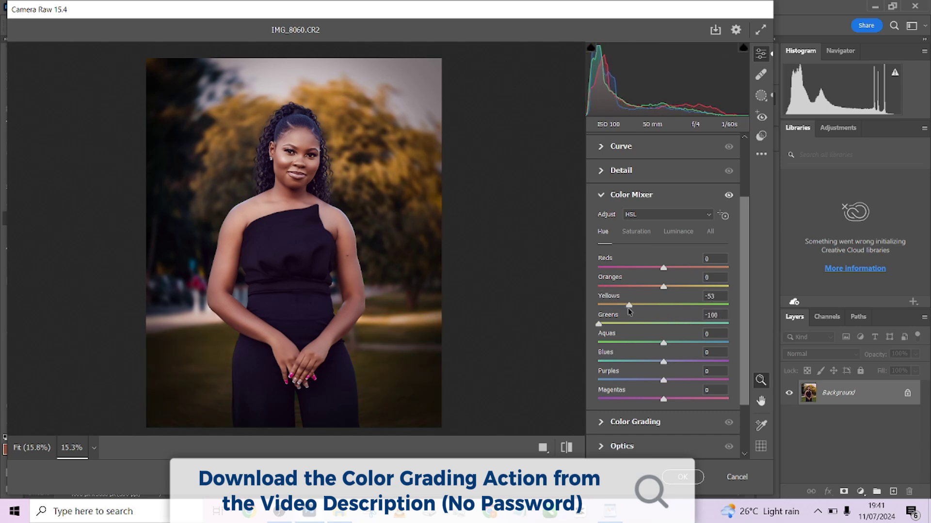
left_click(683, 477)
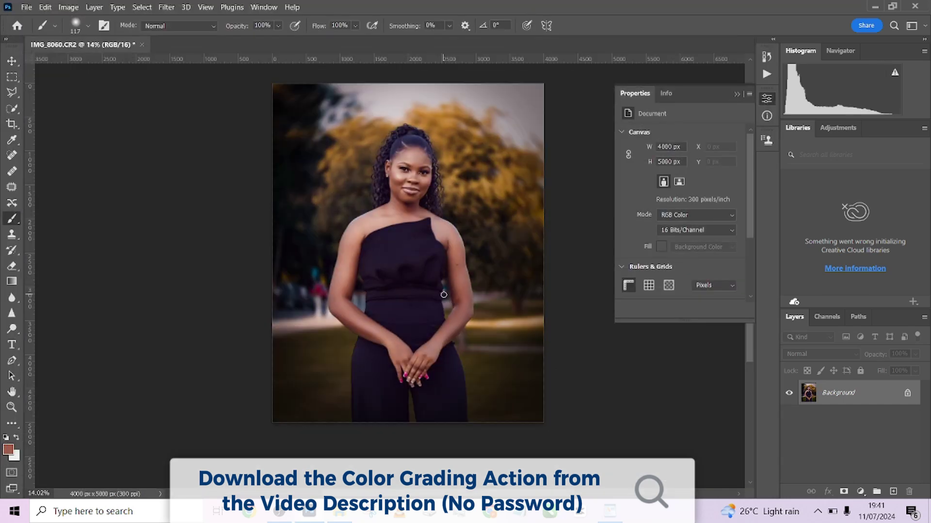
- Run the Sharpen action from the Done4U Retouch set on the portrait
left_click(763, 74)
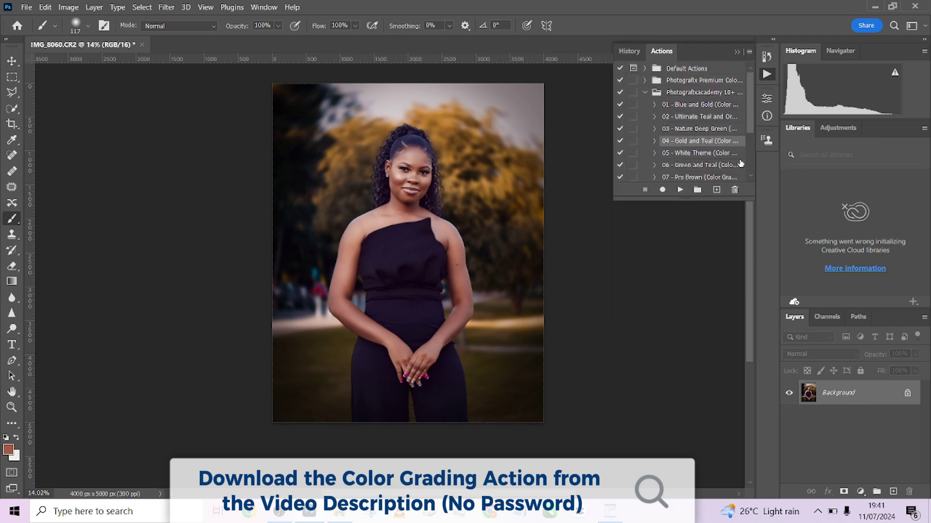
left_click(645, 92)
left_click(644, 104)
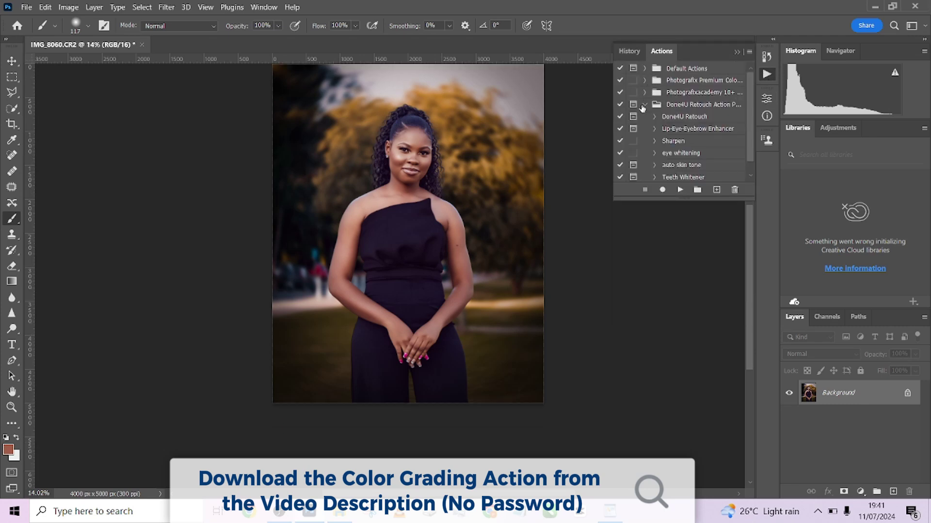
left_click(675, 142)
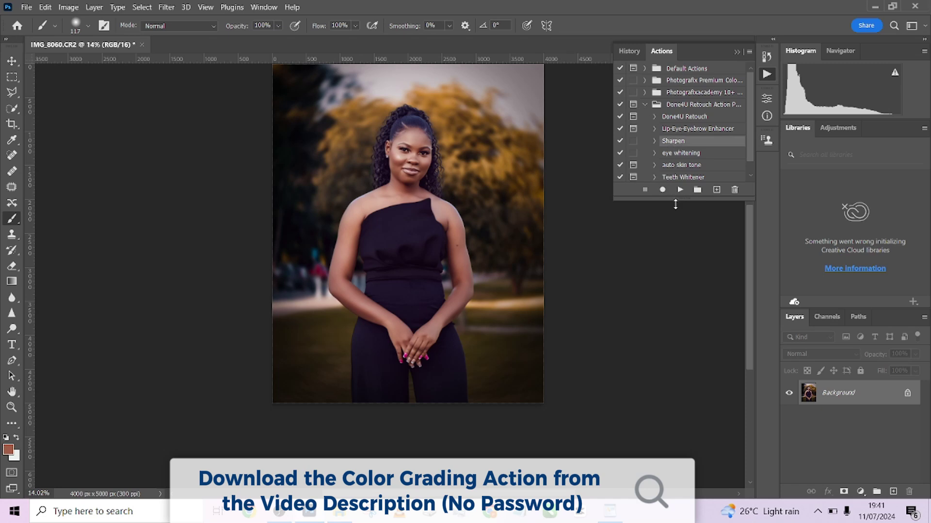
left_click(680, 190)
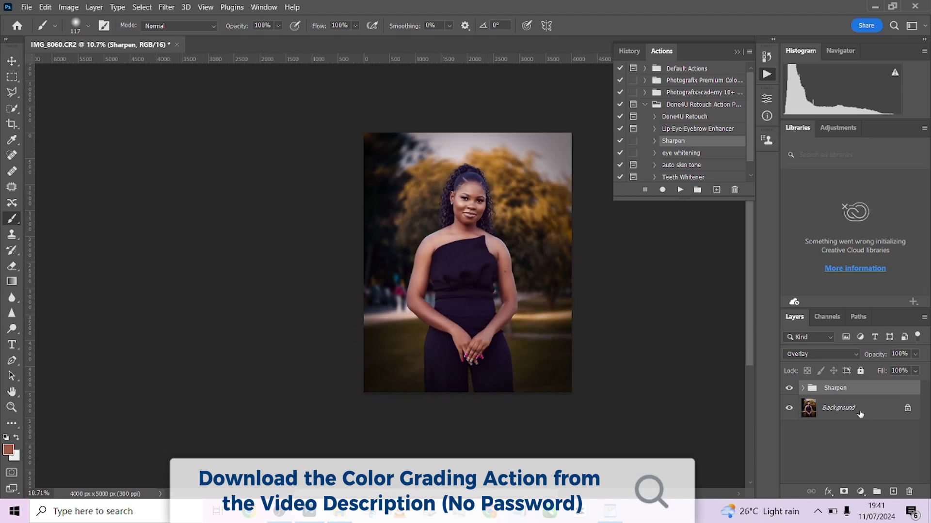
- Flatten the image into a single Background layer, leaving Curves unchanged
right_click(860, 415)
left_click(850, 377)
key("ctrl+m")
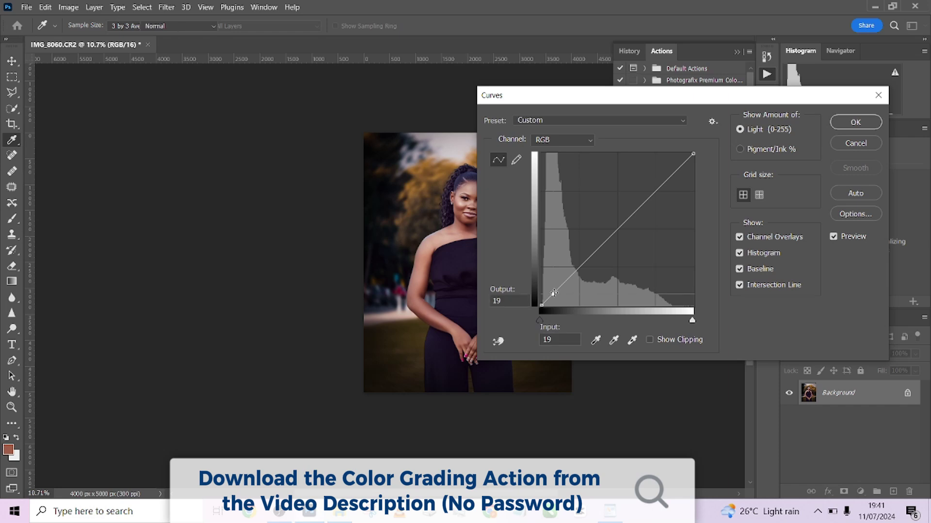
key("Return")
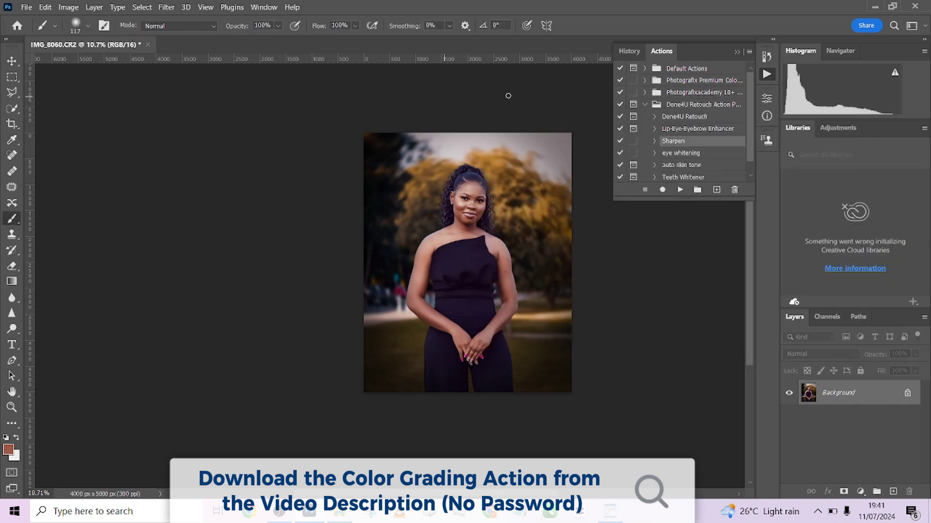
- Compare against the original photo in History, then restore the fully graded state
left_click(630, 50)
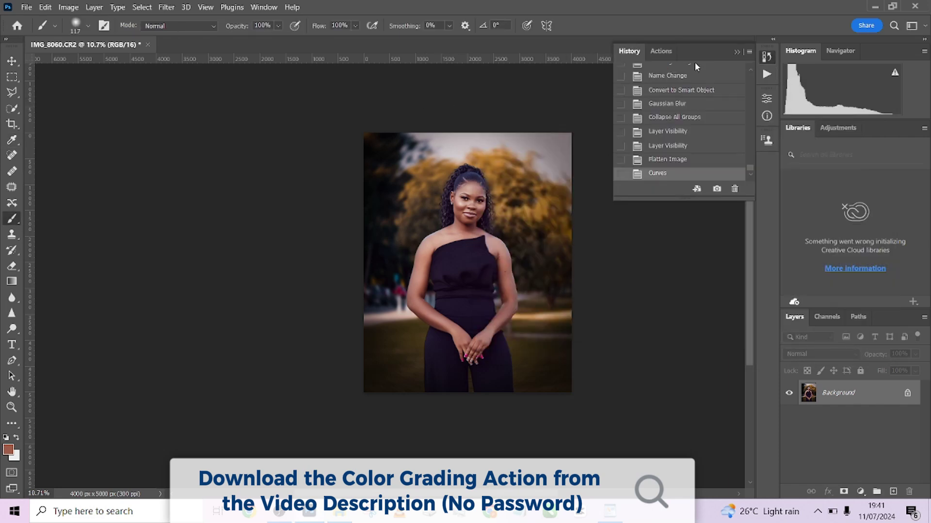
left_click_drag(750, 170, 747, 56)
left_click(709, 75)
scroll(684, 136, "down", 5)
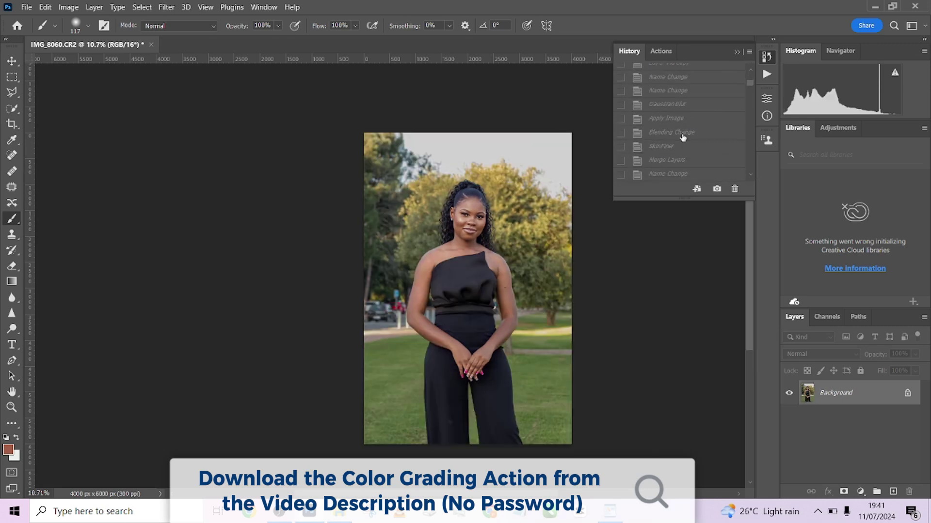
left_click_drag(752, 90, 747, 178)
left_click(671, 173)
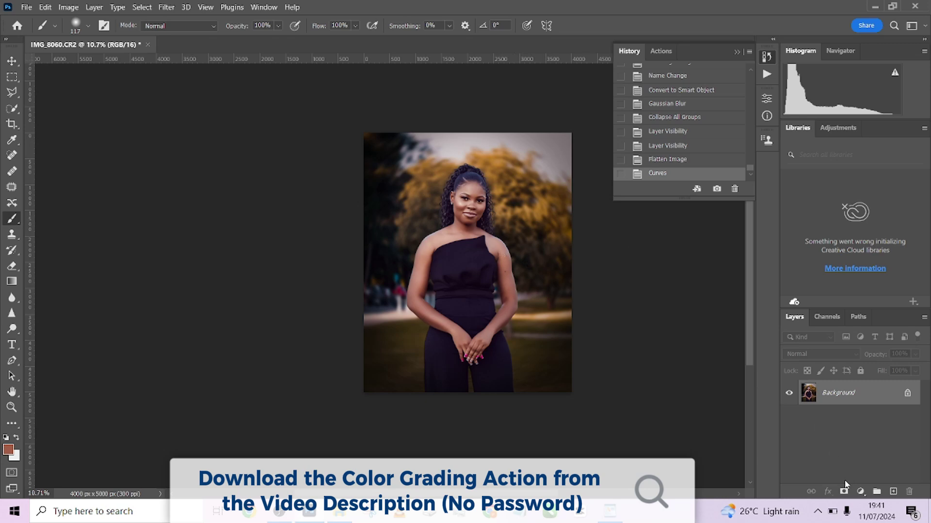
- Add a Gradient fill layer with a Radial style
left_click(861, 491)
left_click(849, 288)
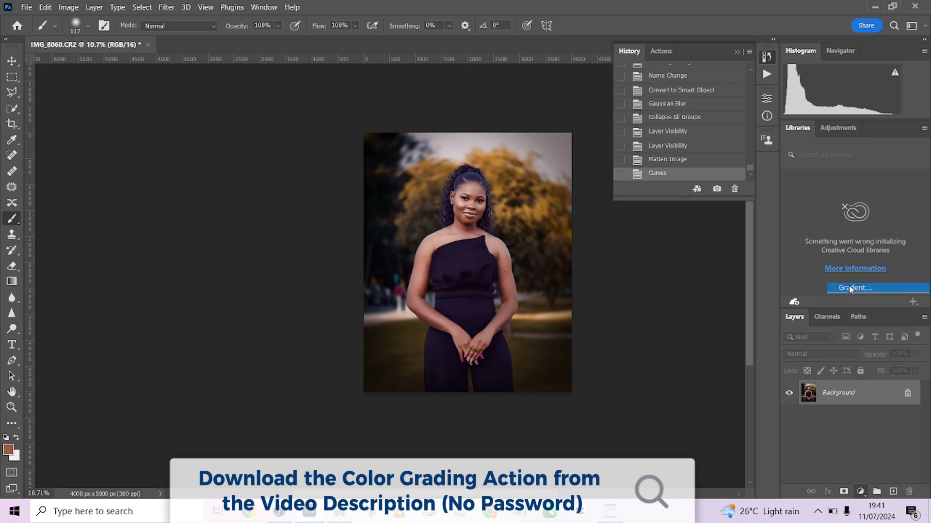
left_click(792, 190)
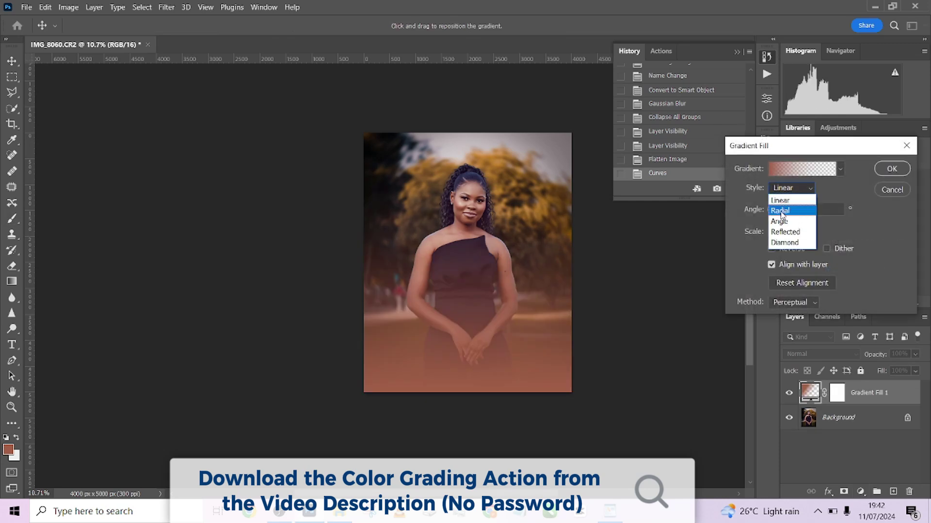
left_click(780, 211)
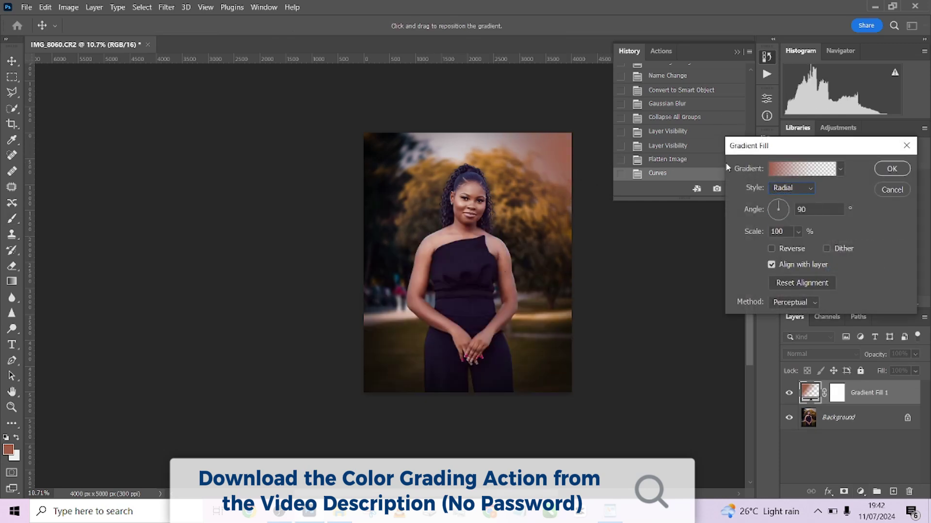
- Make the gradient run from a tan to an orange sampled from the photo, and confirm
left_click(805, 169)
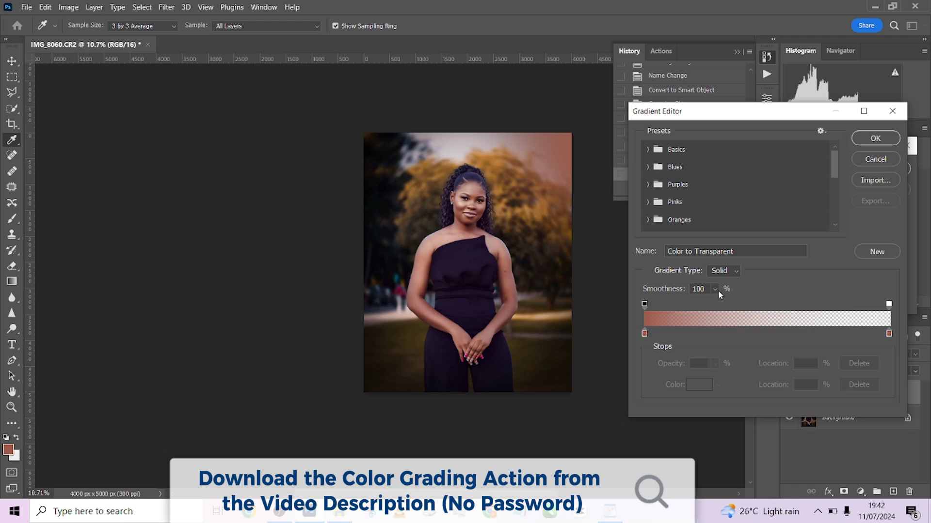
double_click(644, 333)
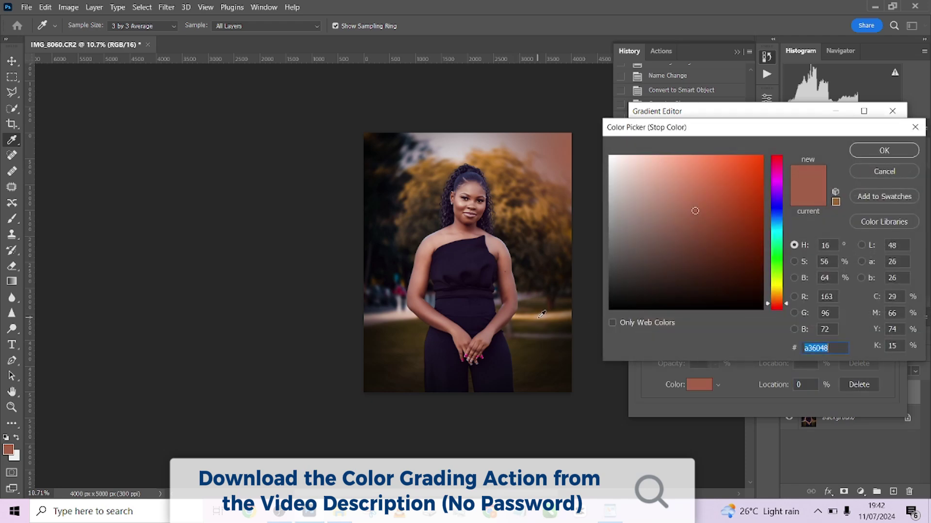
left_click(541, 314)
left_click(863, 154)
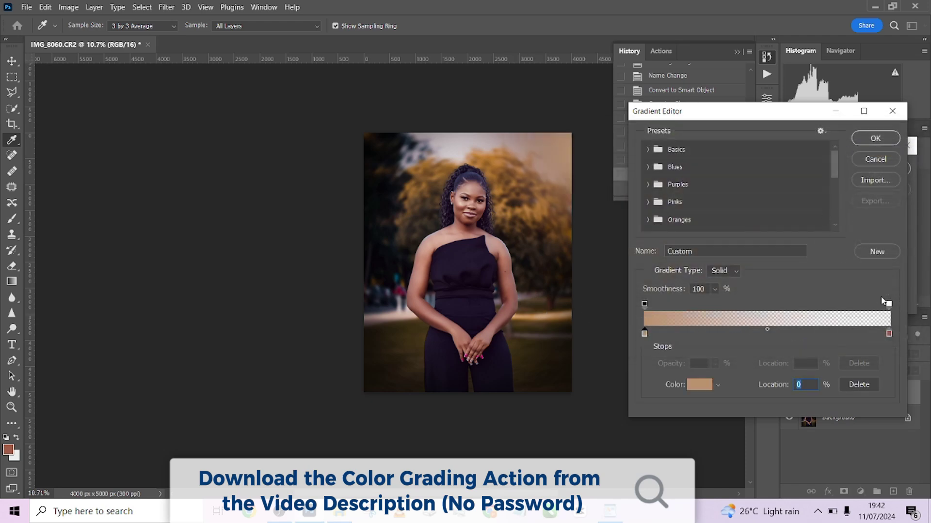
double_click(888, 334)
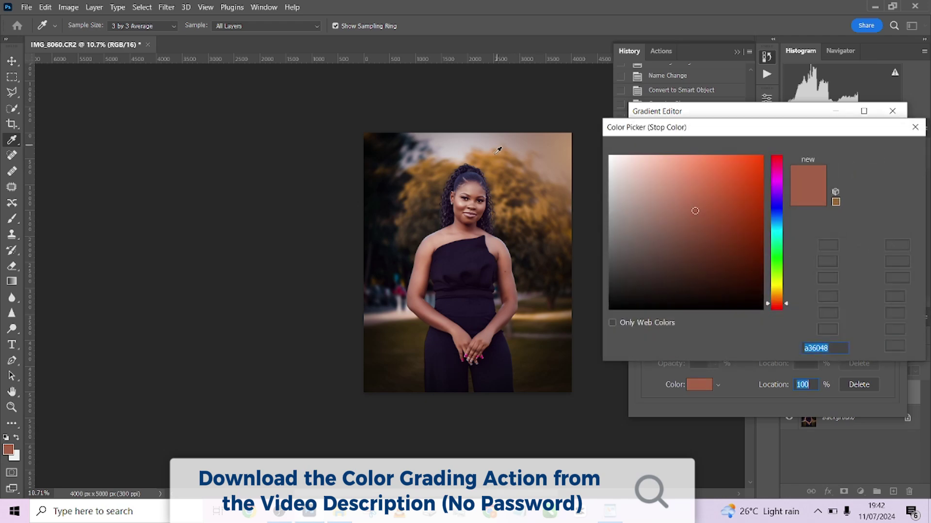
left_click(498, 150)
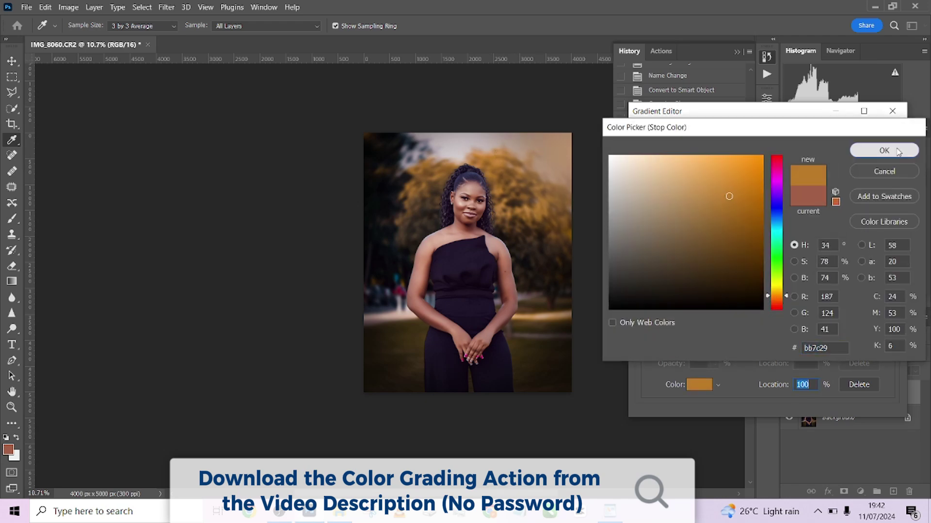
left_click(894, 151)
left_click(875, 137)
left_click(889, 167)
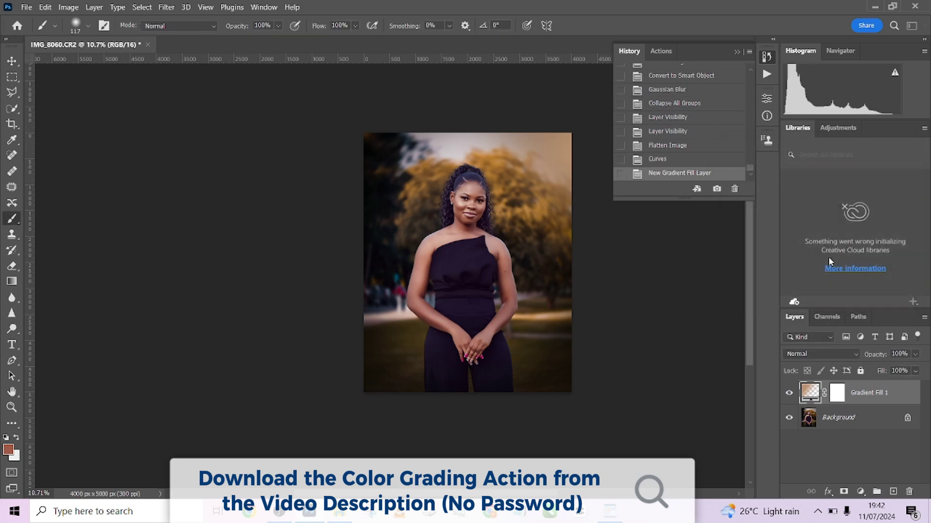
- Blend the gradient layer in Linear Light and enlarge its scale to 117%
left_click(820, 358)
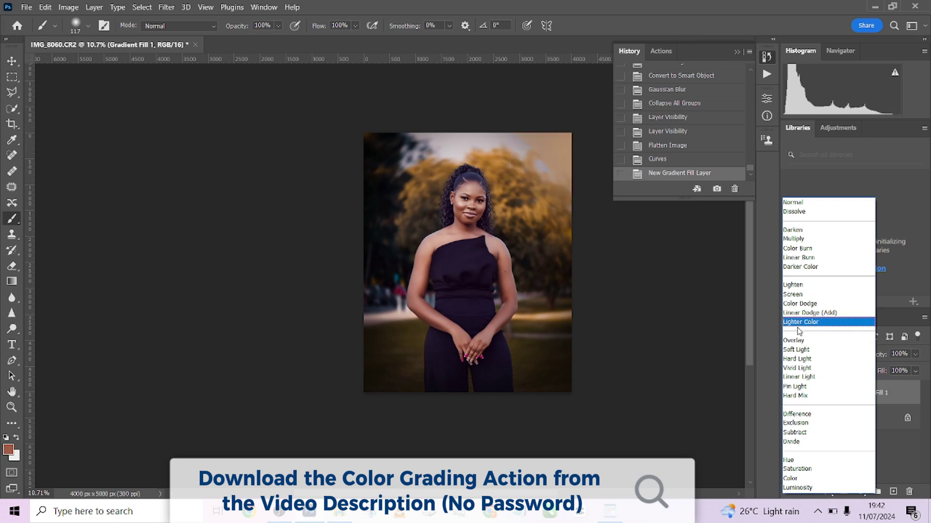
left_click(795, 376)
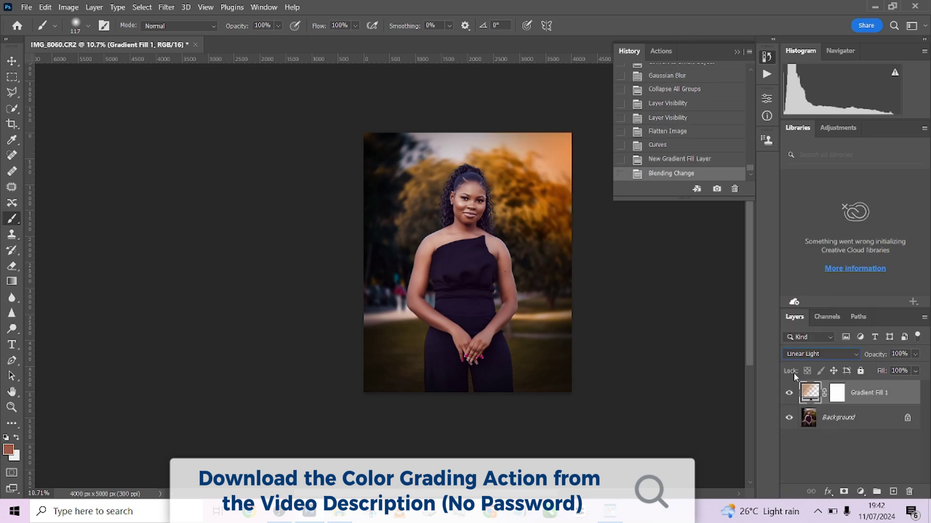
double_click(819, 394)
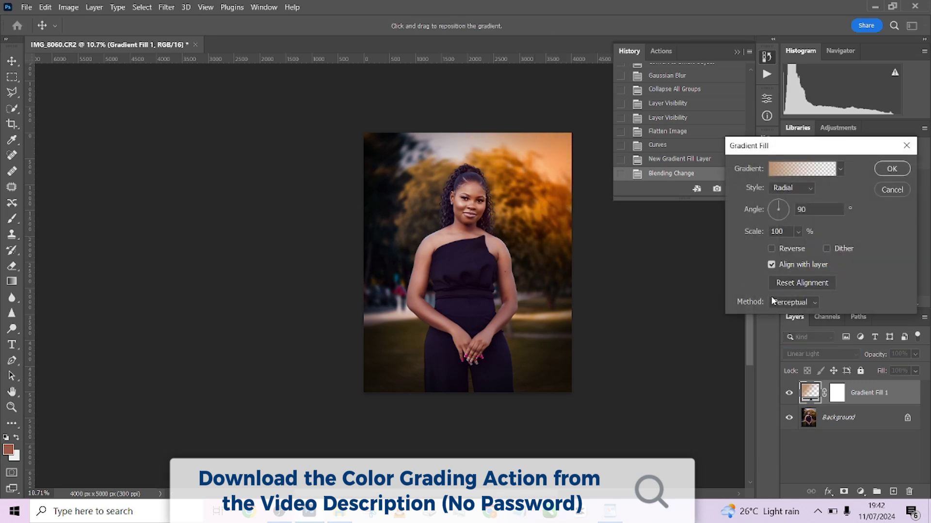
left_click_drag(751, 232, 759, 233)
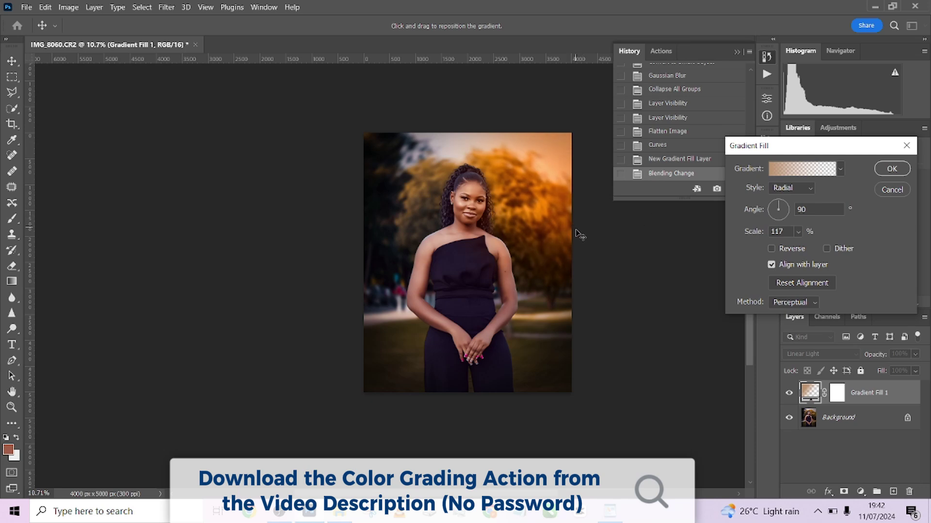
left_click(892, 169)
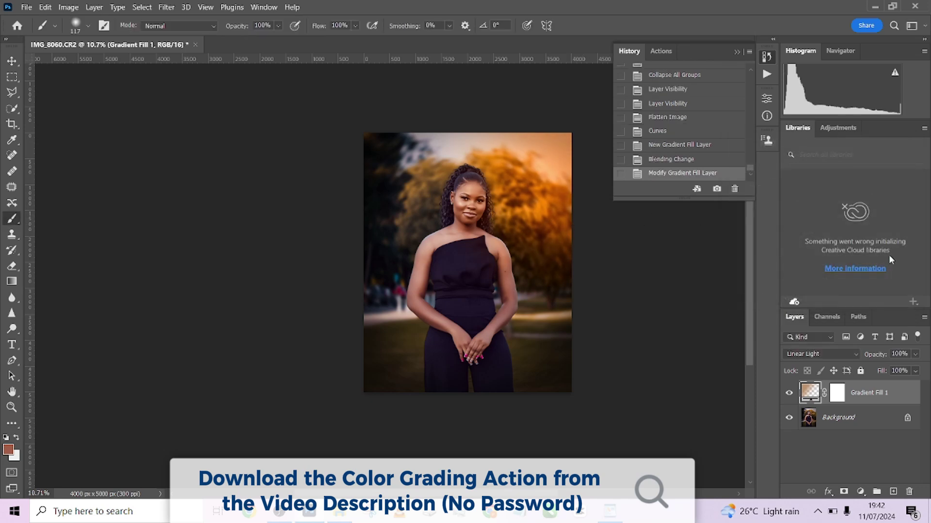
- Lower the gradient layer's opacity to 50% and its fill to 82%
left_click(914, 355)
left_click(896, 367)
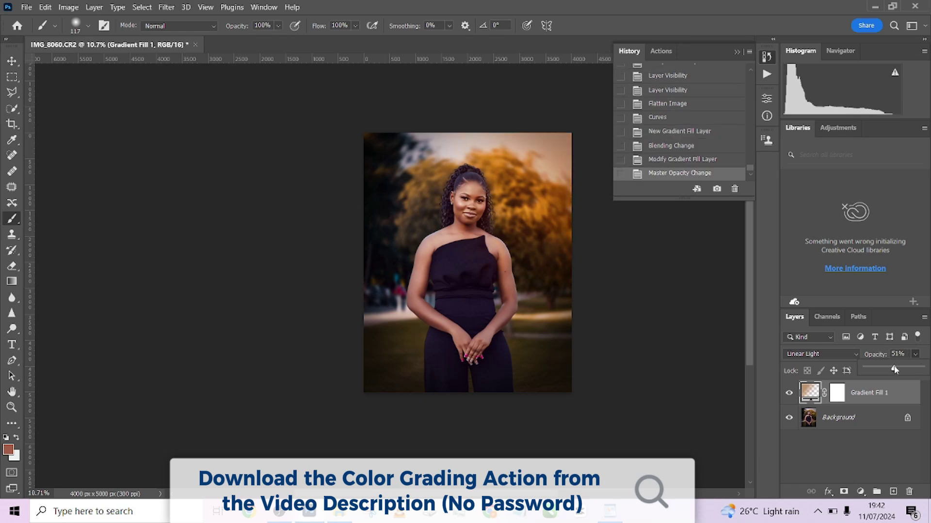
left_click(789, 393)
left_click(789, 393)
left_click(916, 372)
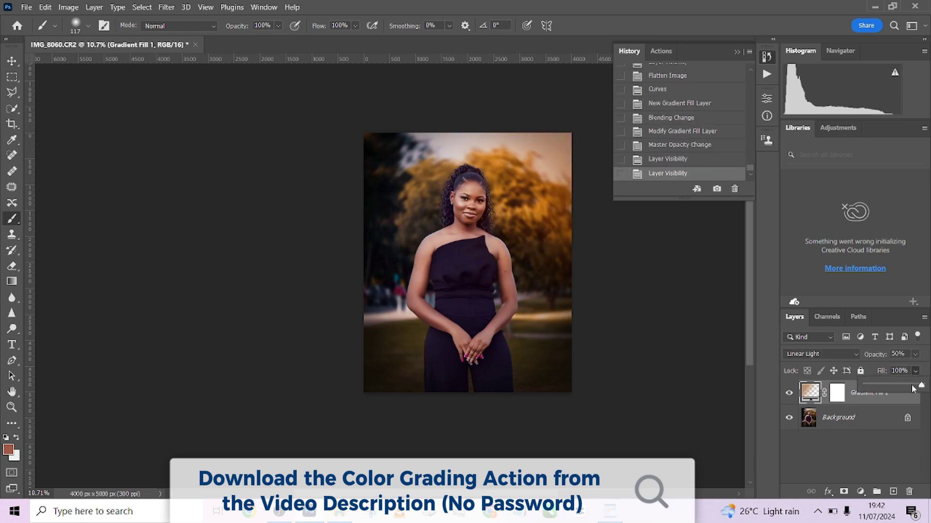
left_click_drag(916, 387, 910, 386)
- Raise the gradient scale to 121% and reduce the layer fill to about 71%
double_click(810, 393)
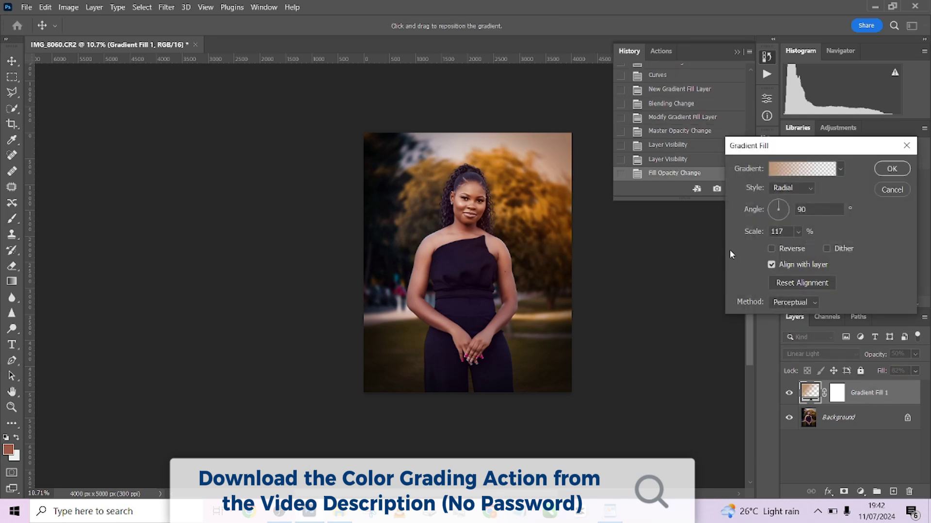
left_click_drag(752, 236, 754, 236)
left_click(890, 168)
key("b")
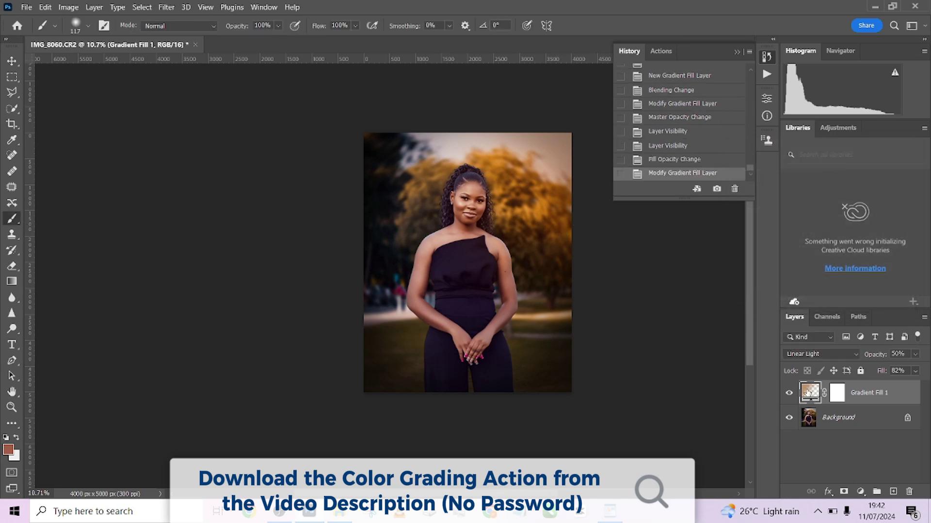
left_click(789, 395)
left_click(789, 395)
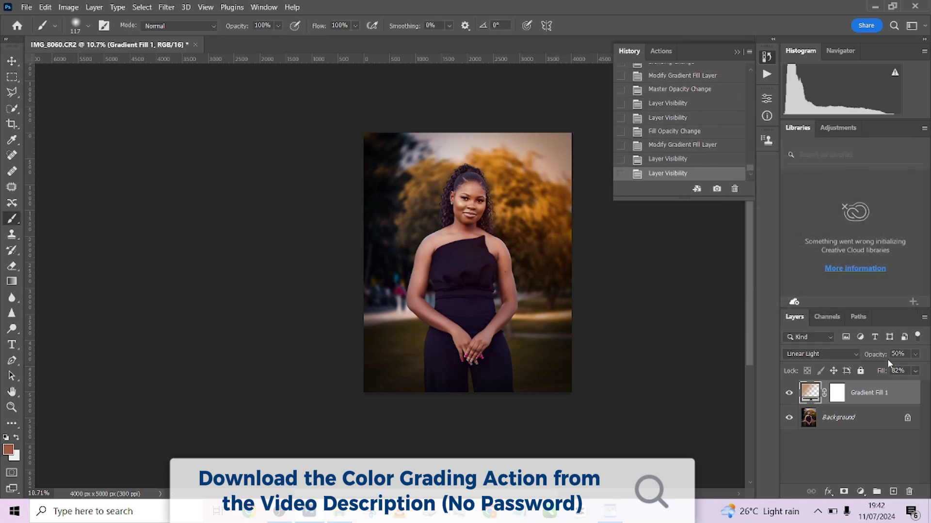
left_click(915, 371)
left_click_drag(908, 387, 905, 387)
- Add a Curves layer with the black point at input 7, output 9, comparing visibility
left_click(860, 491)
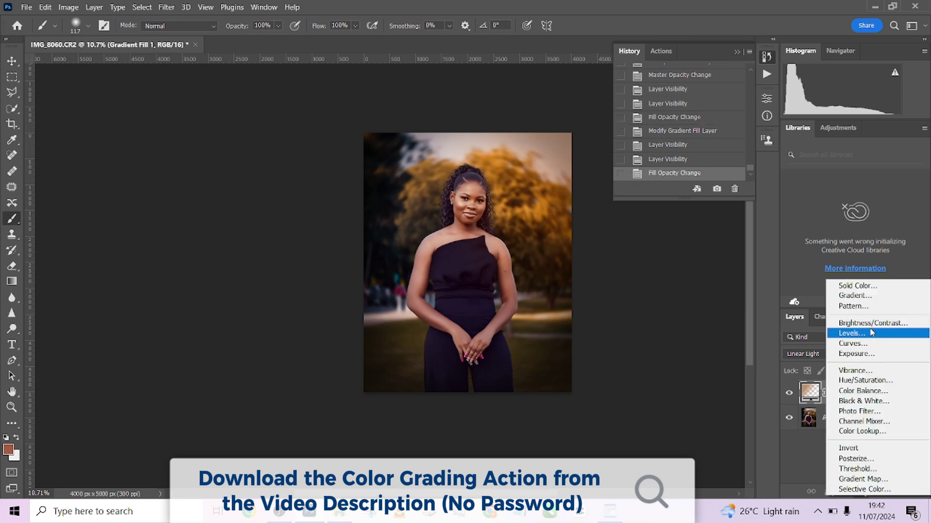
left_click(863, 343)
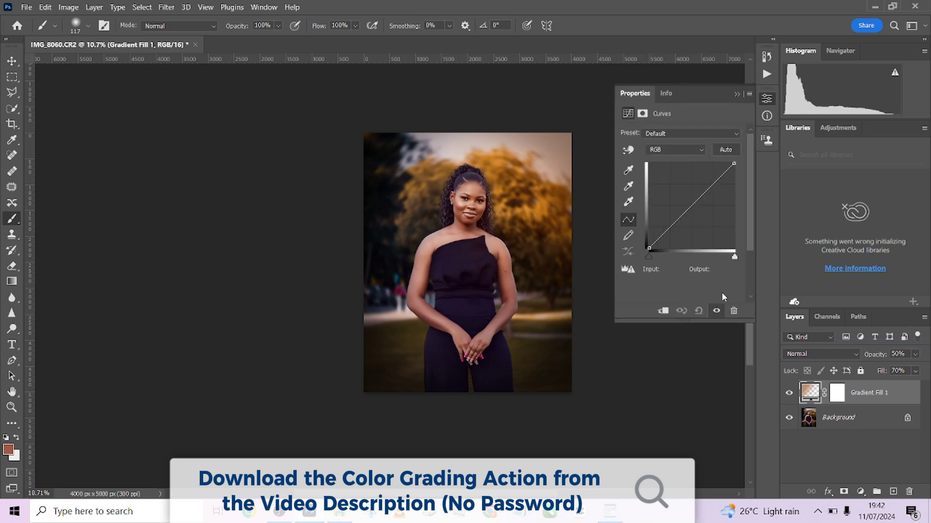
mouse_move(649, 249)
left_mouse_down()
mouse_move(649, 218)
mouse_move(648, 246)
left_mouse_up()
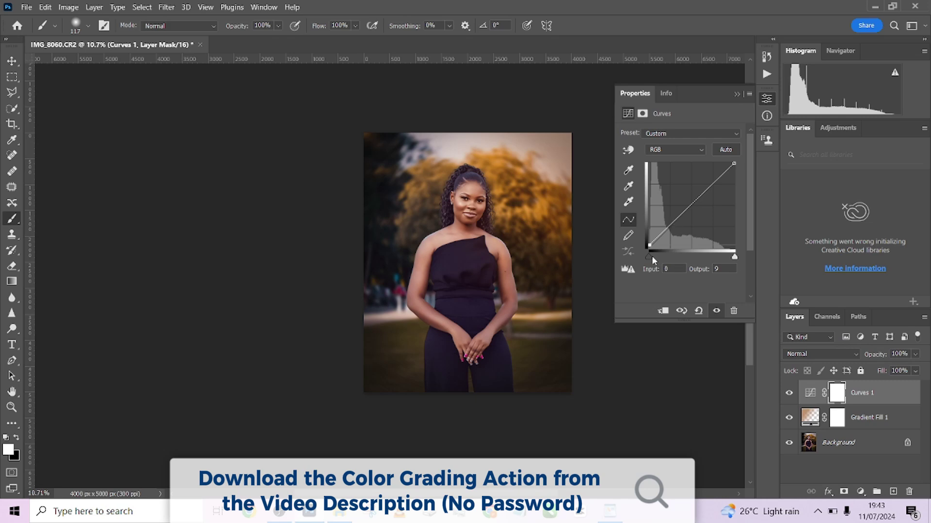
left_click_drag(652, 255, 652, 256)
left_click(789, 393)
left_click(789, 393)
left_click(790, 419)
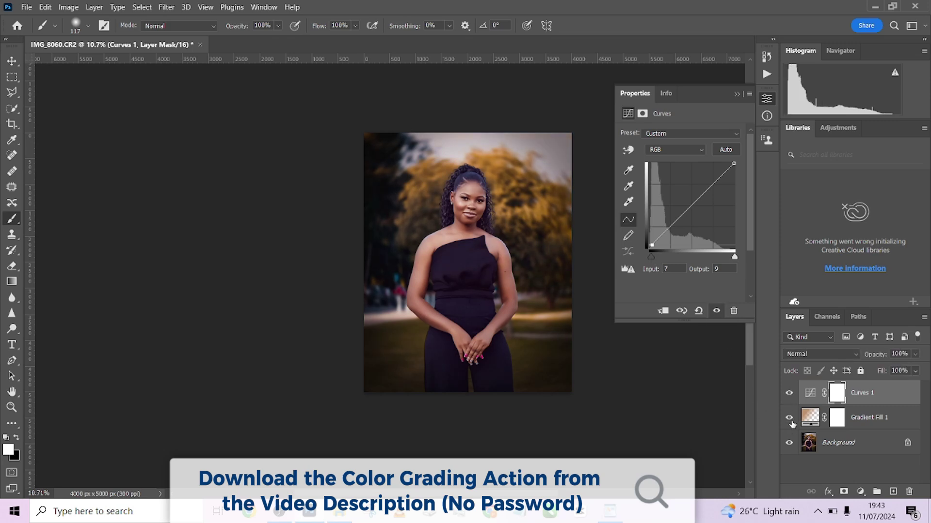
left_click(790, 419)
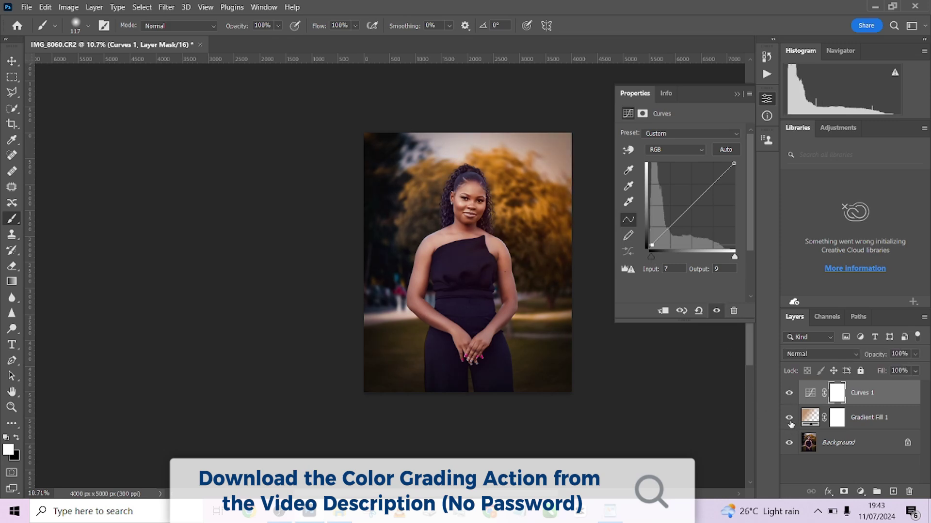
- Merge Curves 1 and Gradient Fill 1 into the Background with Ctrl+Shift+E
right_click(873, 449)
right_click(873, 430)
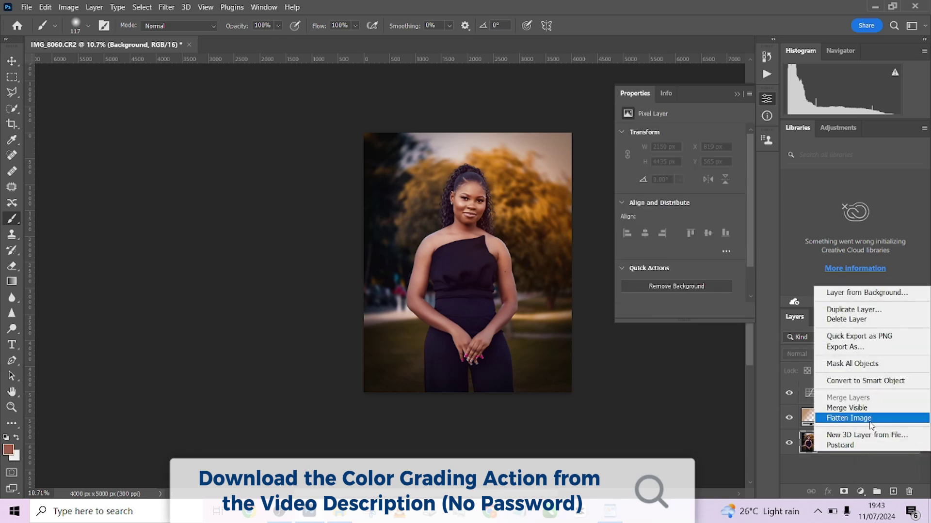
left_click(707, 220)
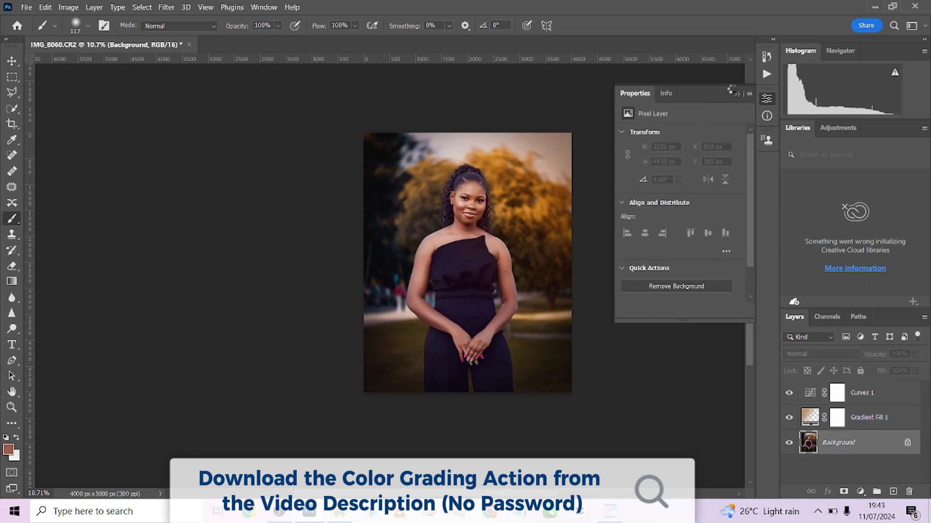
key("ctrl+shift+e")
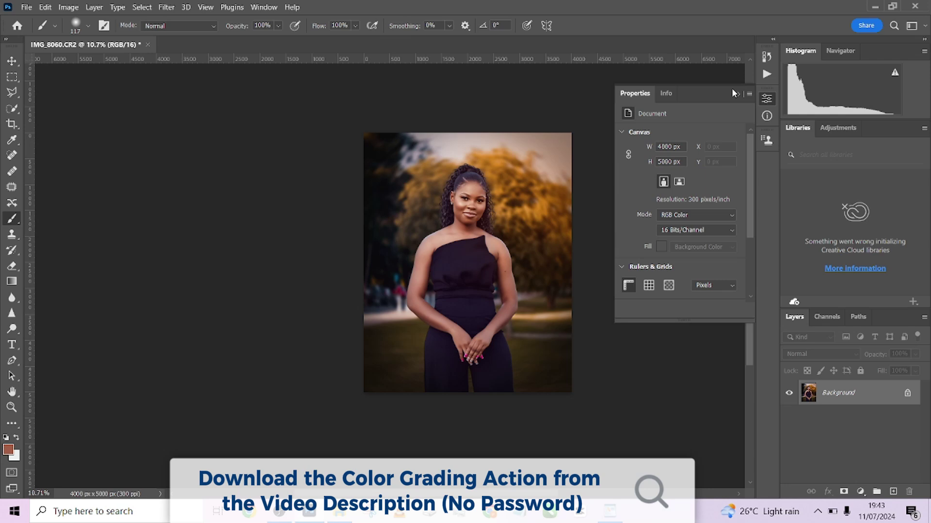